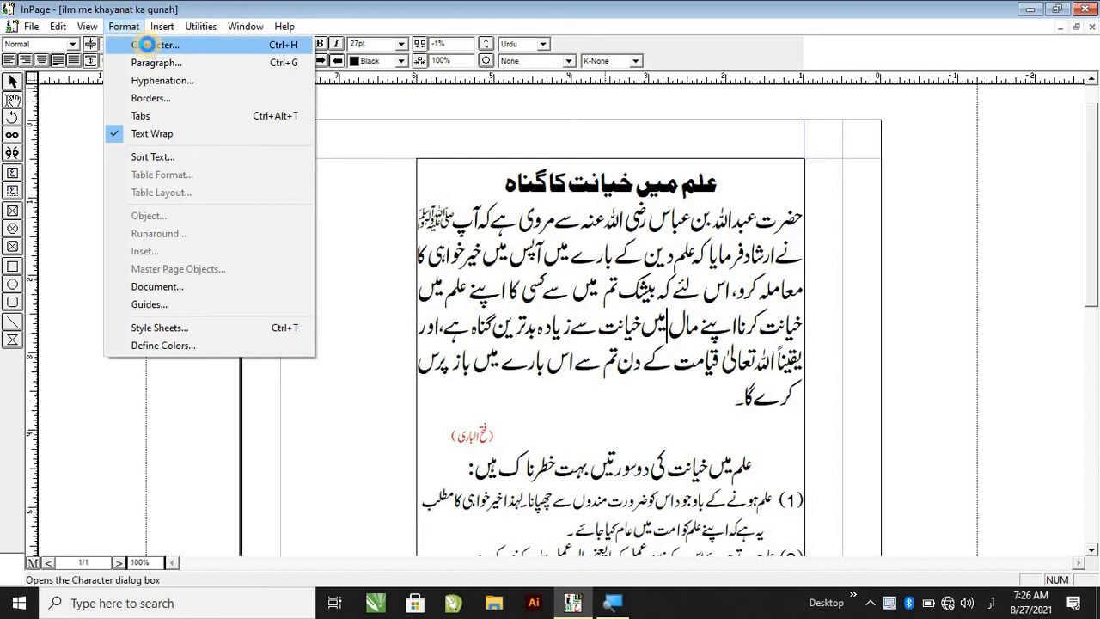
Examine the Character formatting settings for the body text without changing them.
click(147, 45)
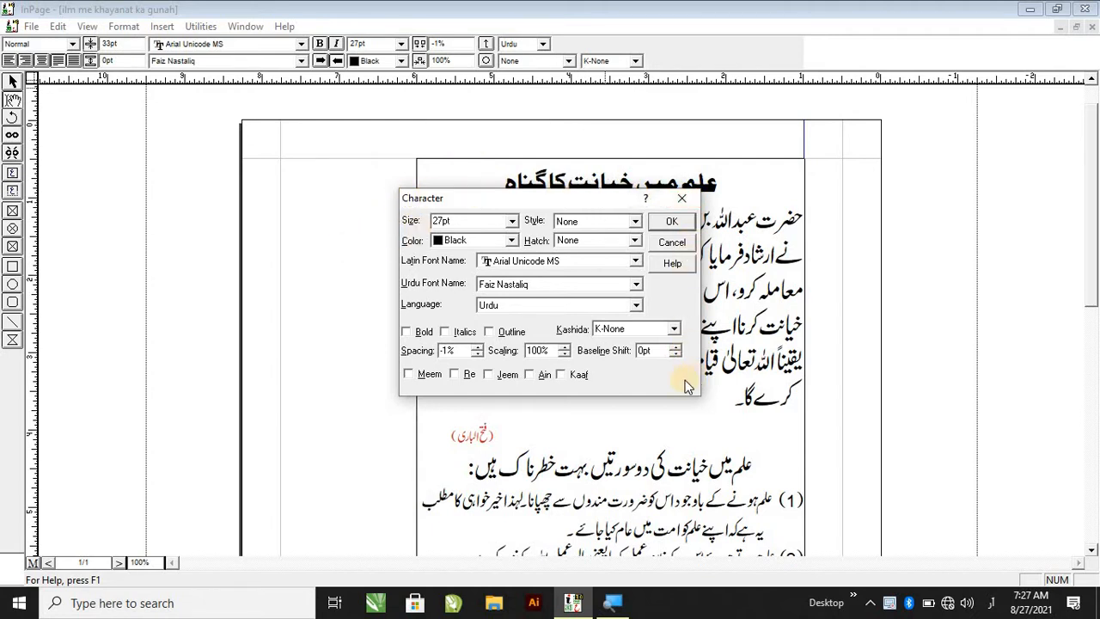
click(683, 199)
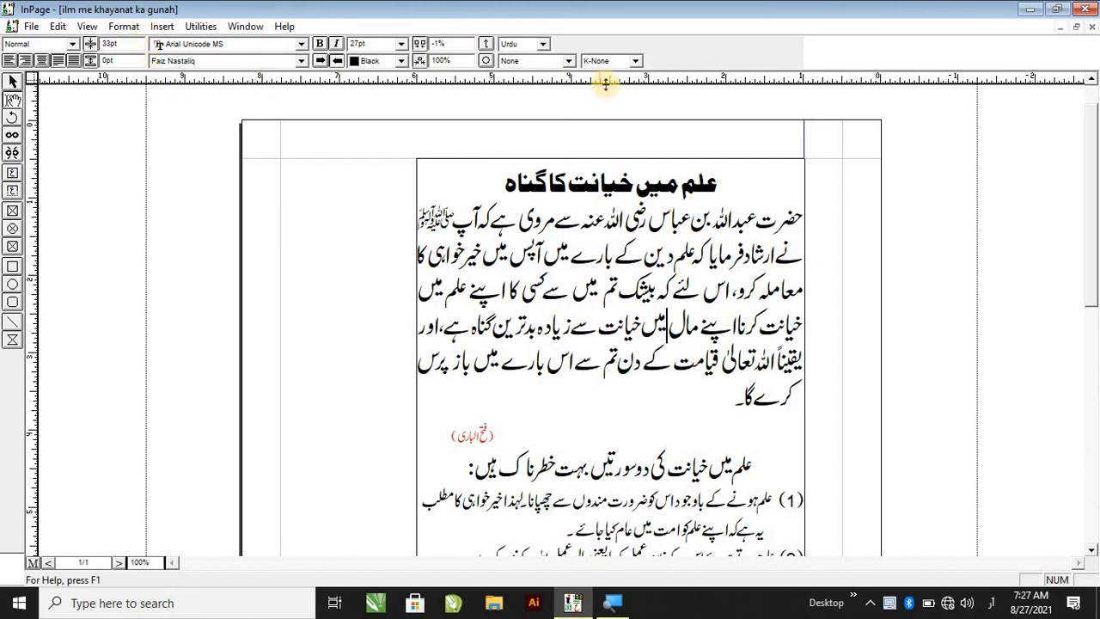
click(123, 28)
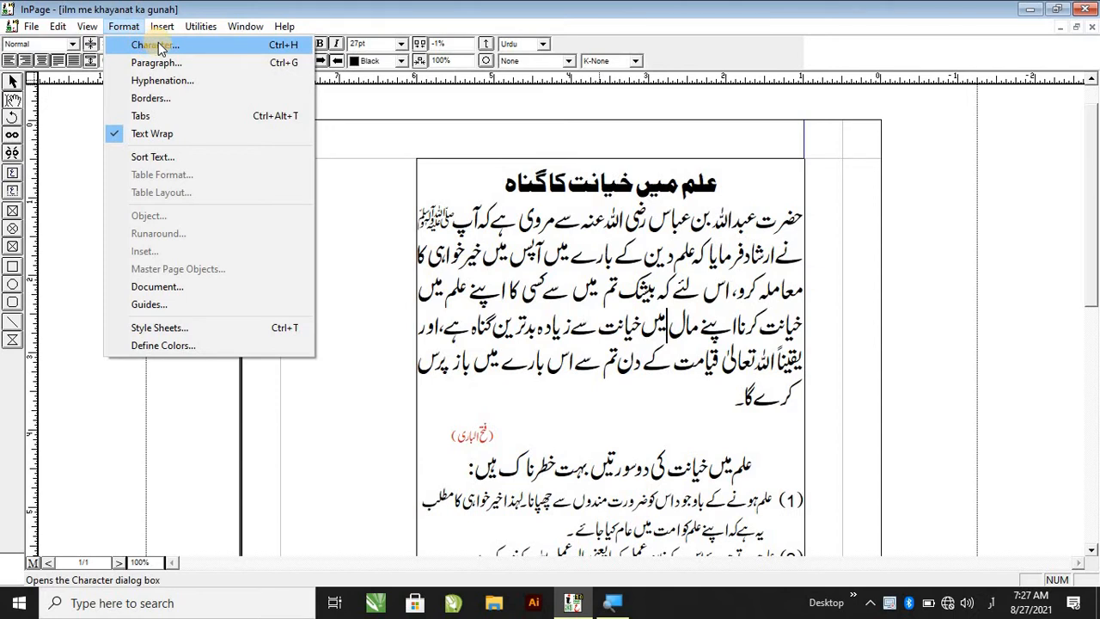
click(158, 47)
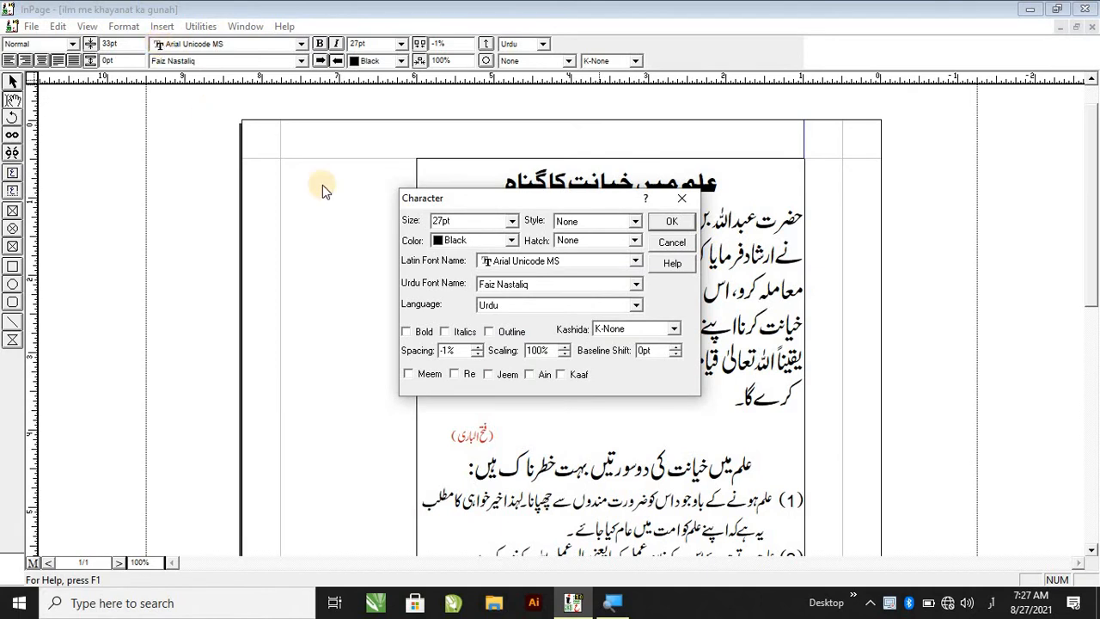
drag(481, 203, 631, 207)
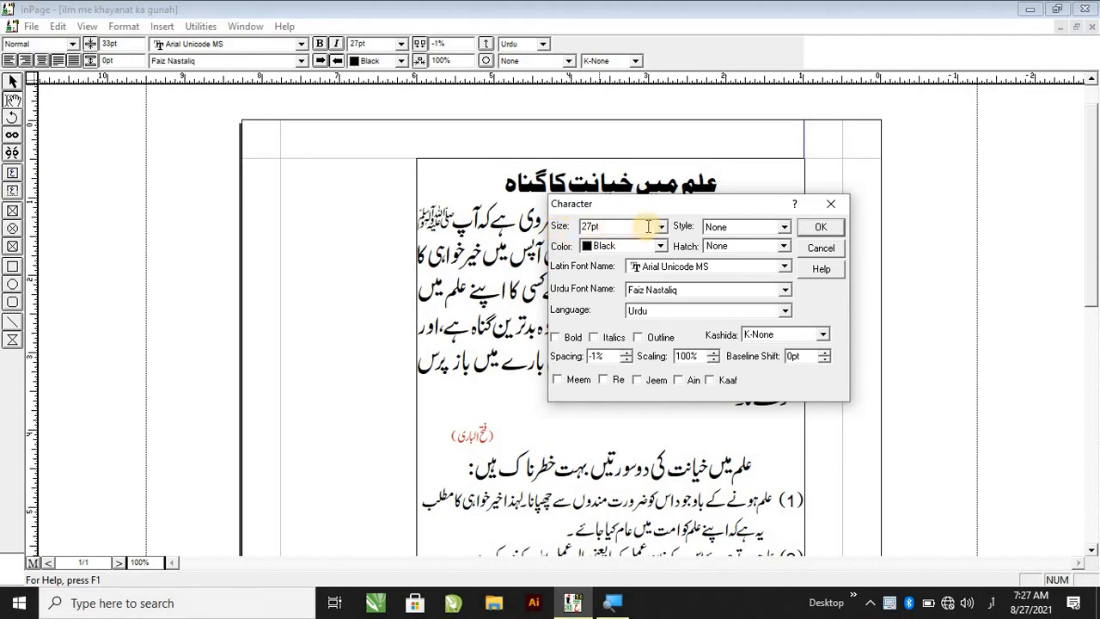
drag(668, 203, 223, 112)
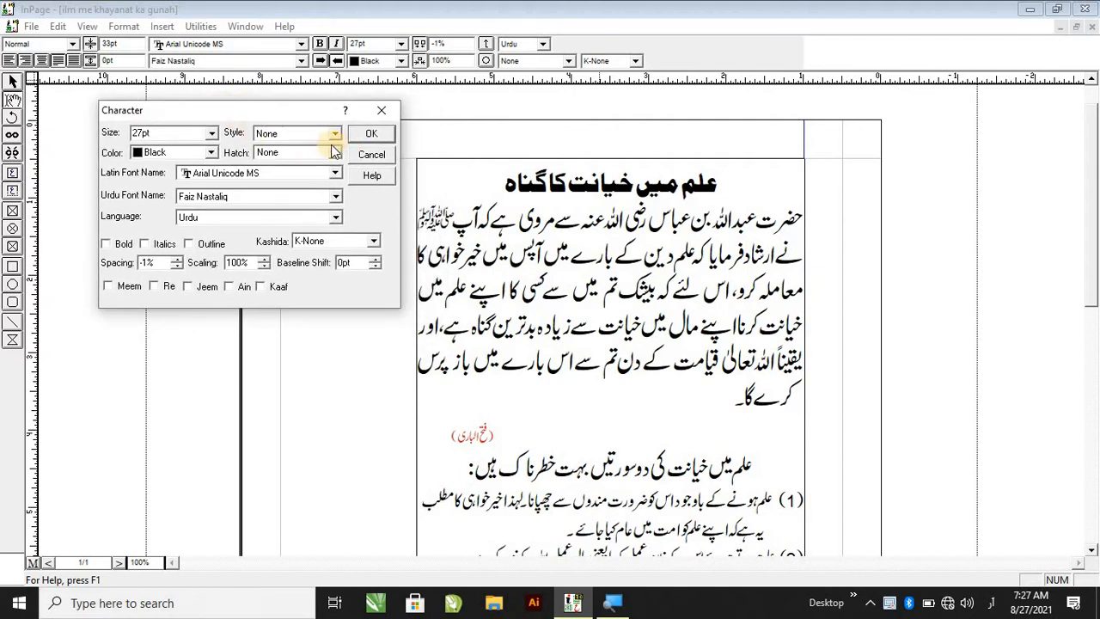
drag(160, 134, 90, 136)
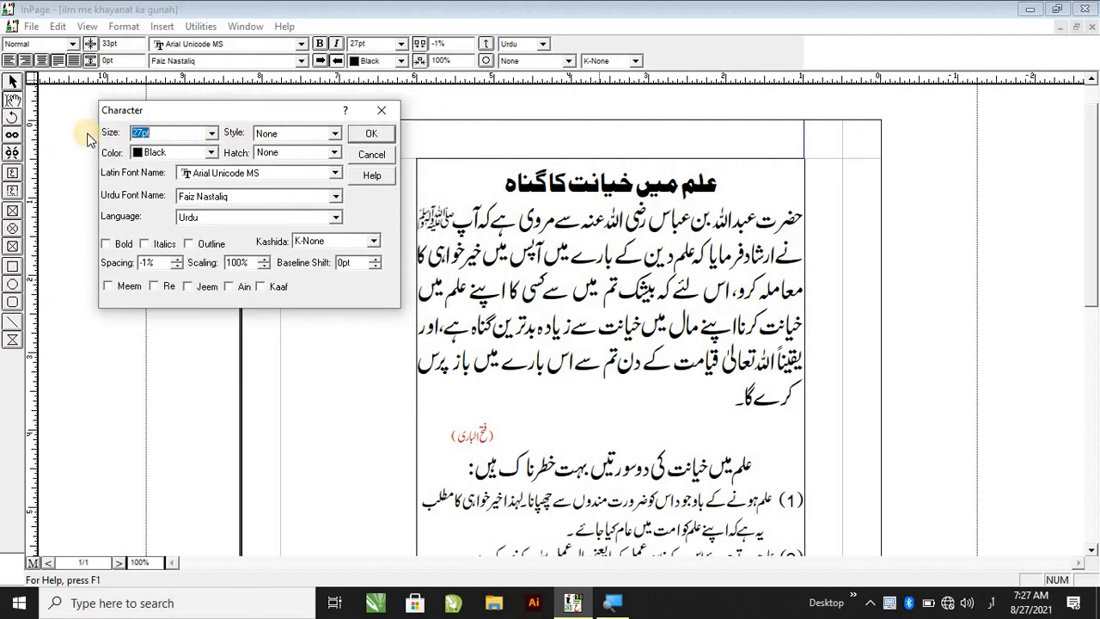
click(375, 156)
Set the title line's font size to 48 pt through the Character settings.
drag(507, 184, 679, 181)
click(124, 26)
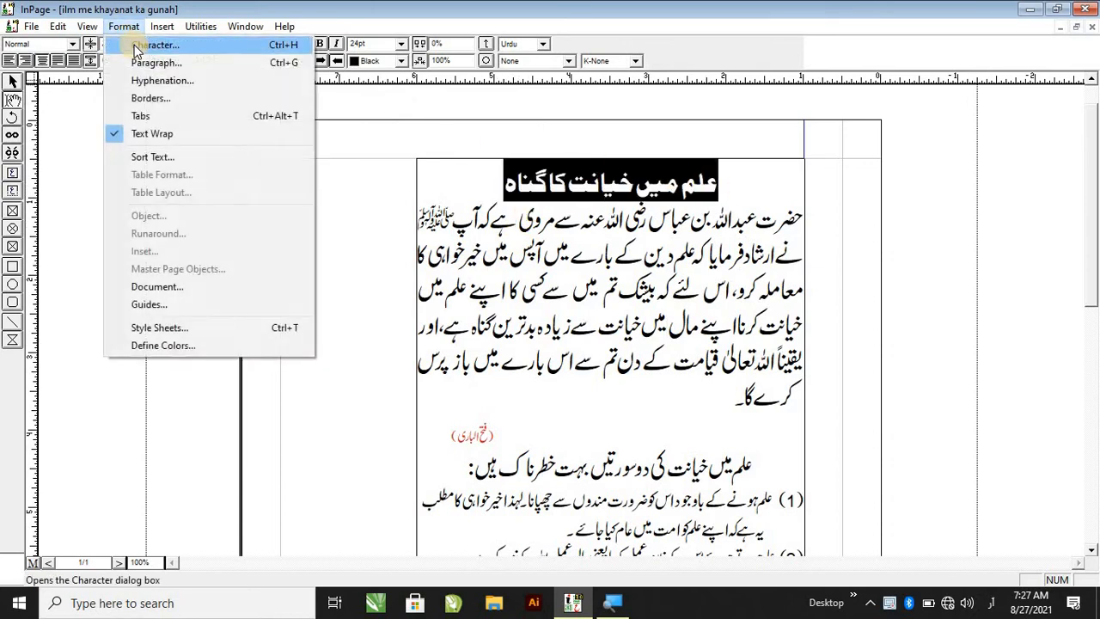
click(142, 43)
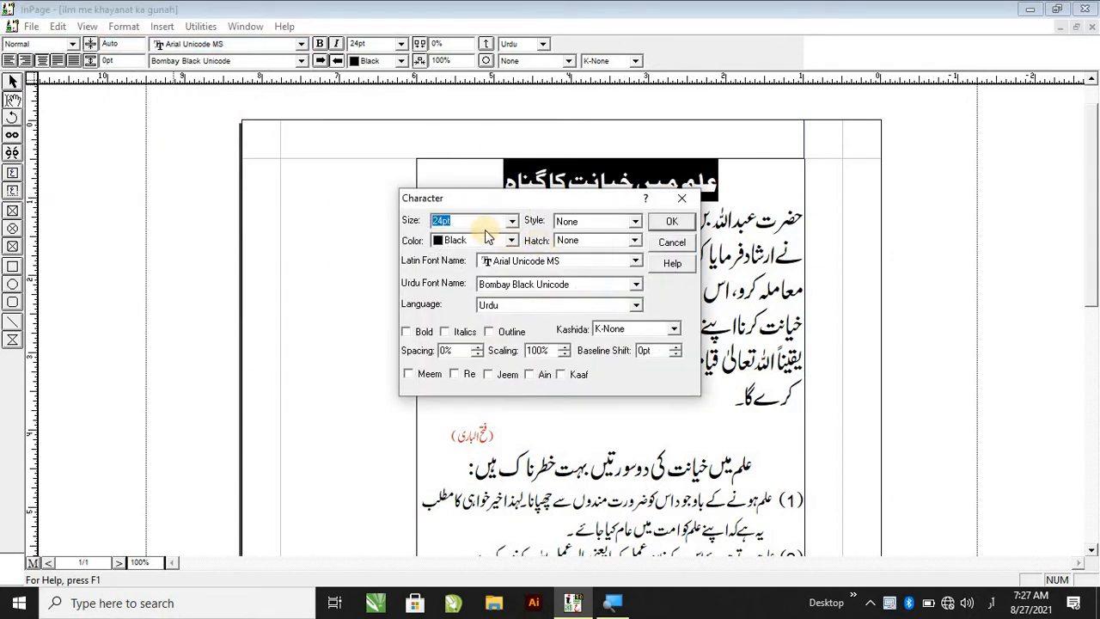
click(511, 221)
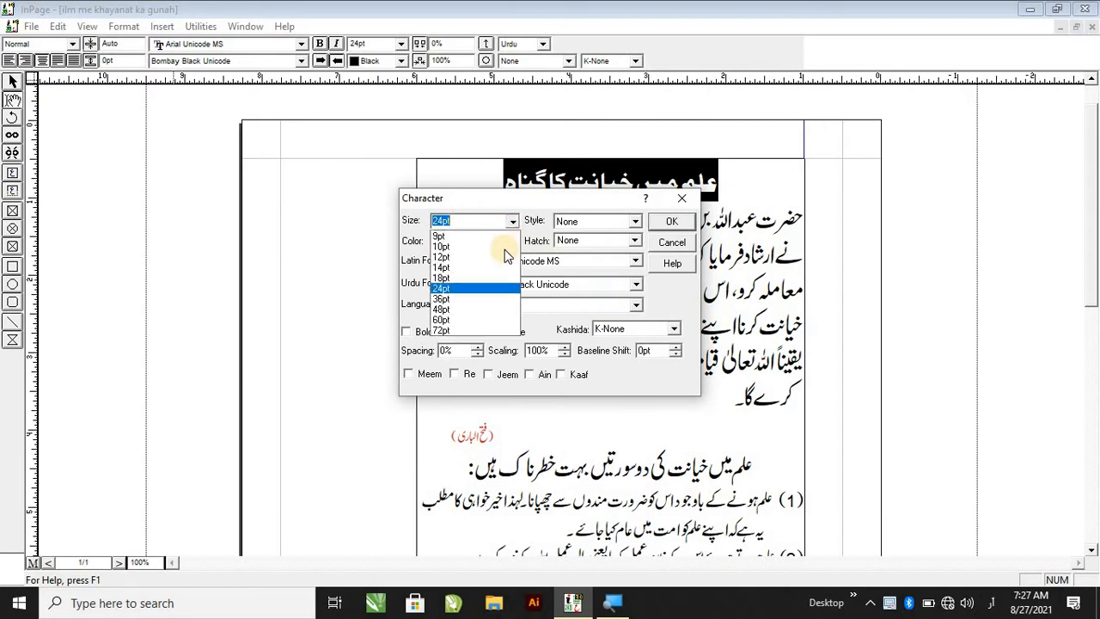
click(483, 309)
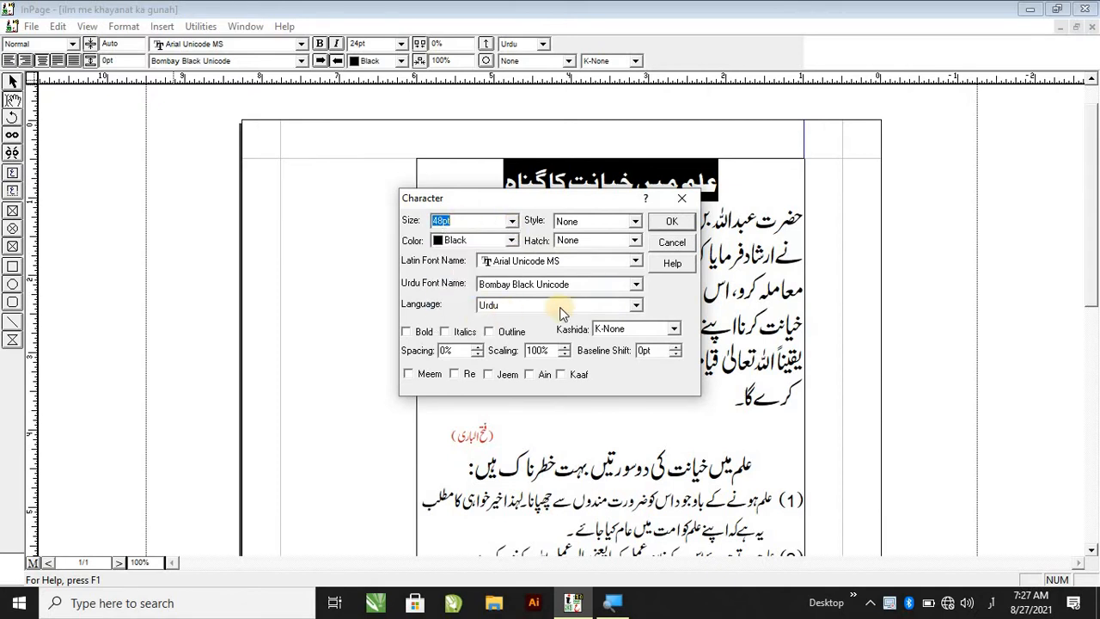
click(670, 221)
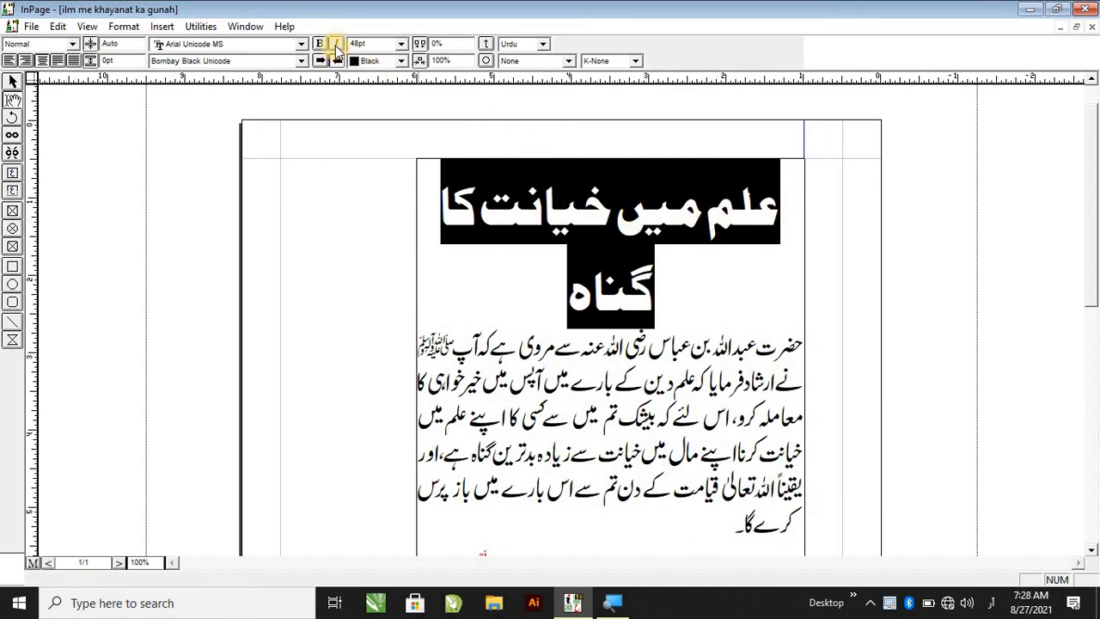
Set the title line's font size to 24 pt and deselect it.
click(401, 44)
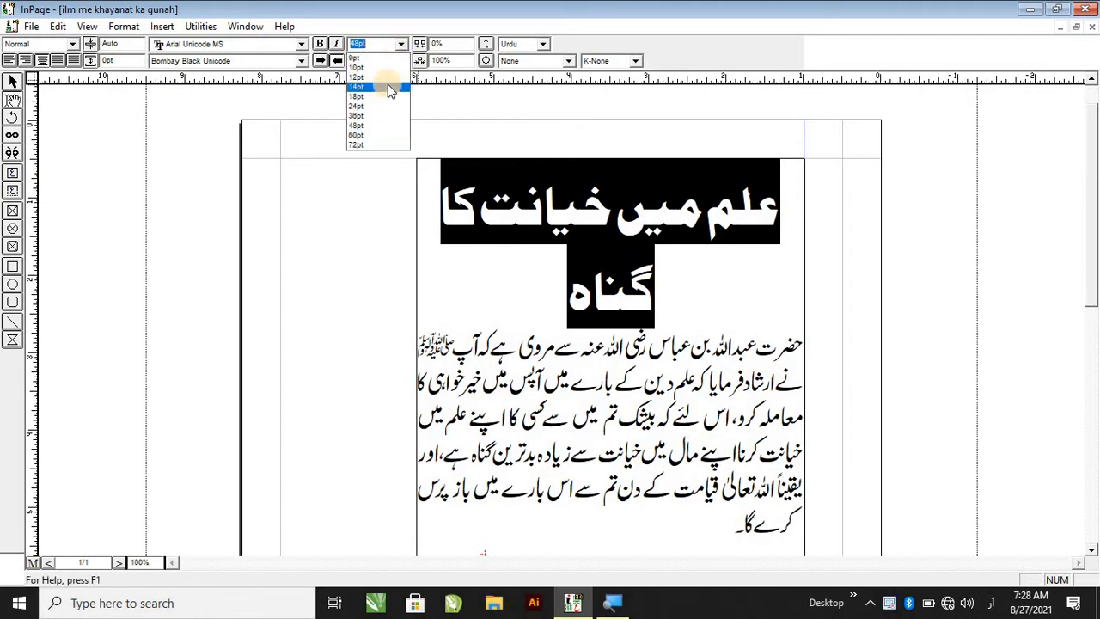
click(387, 107)
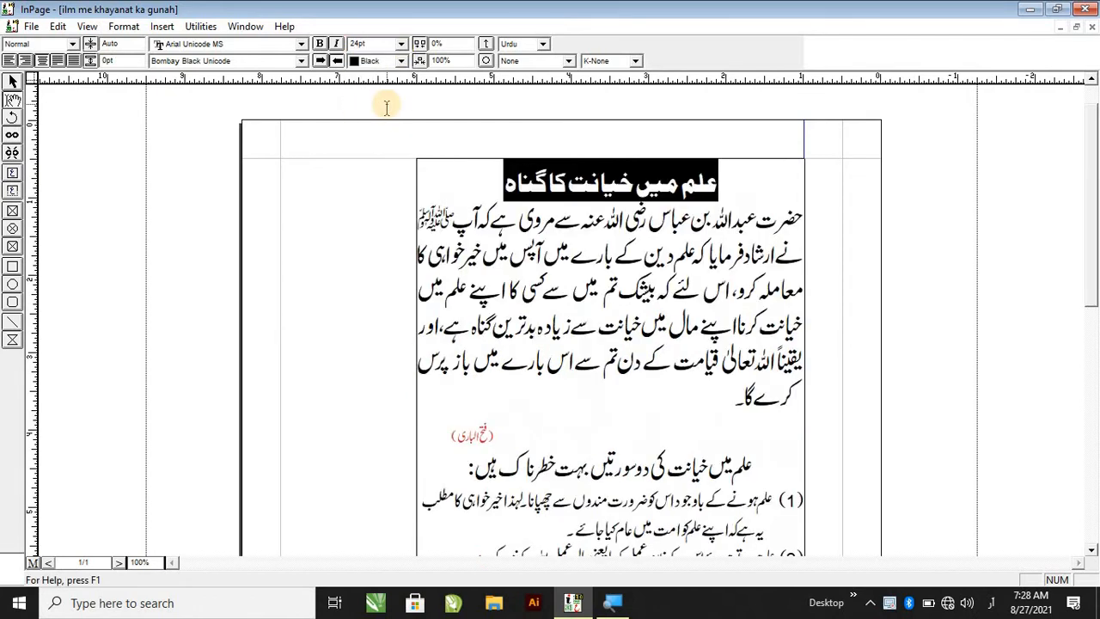
click(437, 171)
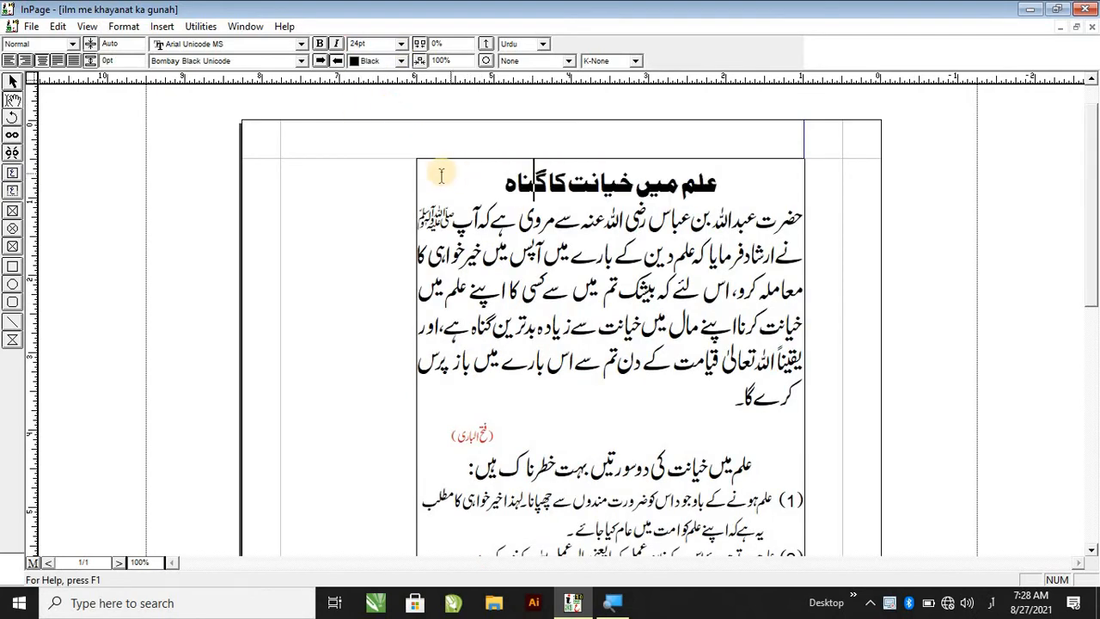
Colour the title line red through the Character settings.
drag(508, 190, 719, 184)
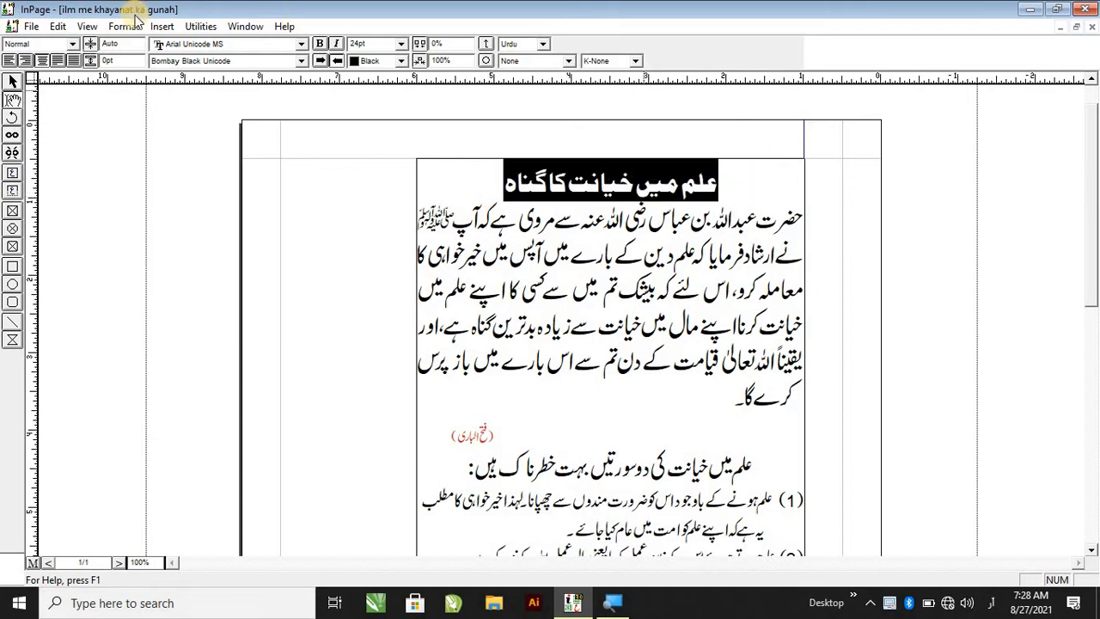
click(124, 25)
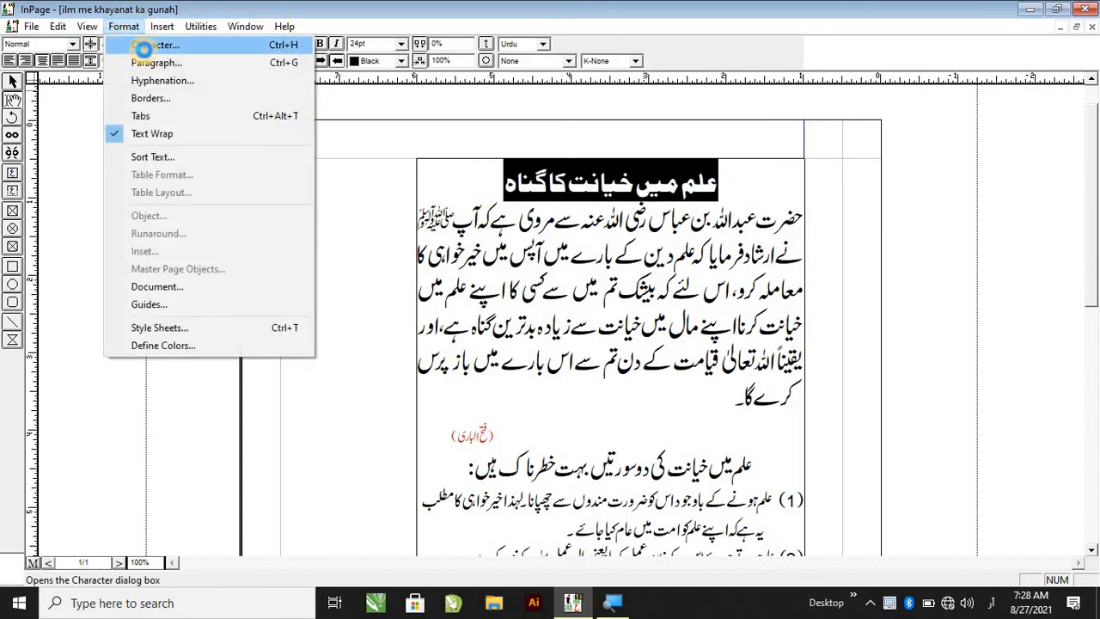
click(141, 43)
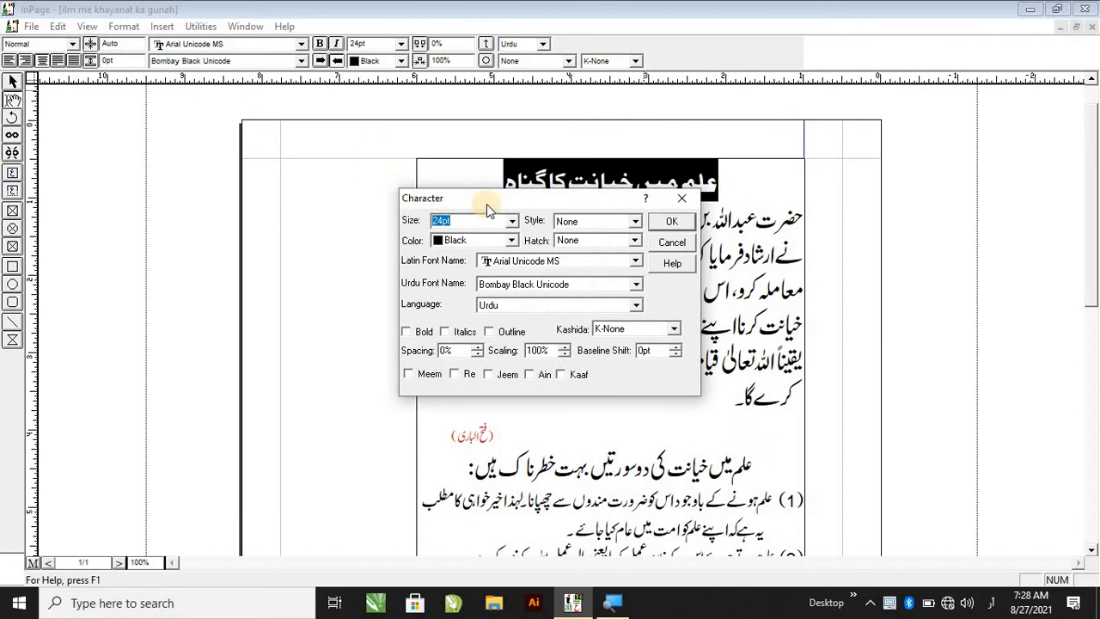
click(451, 246)
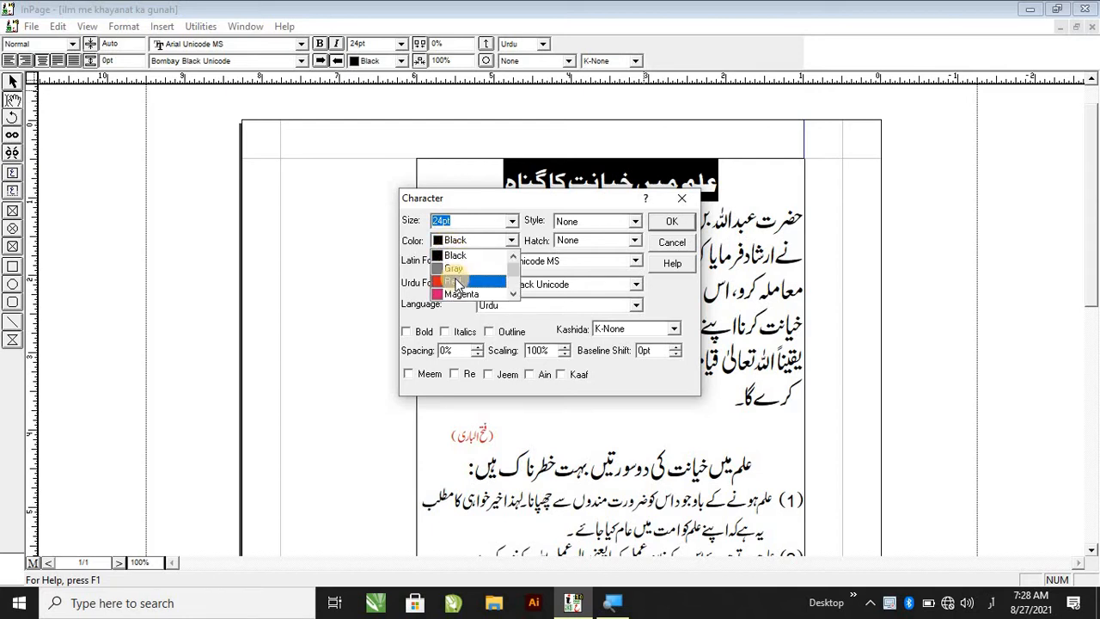
click(456, 284)
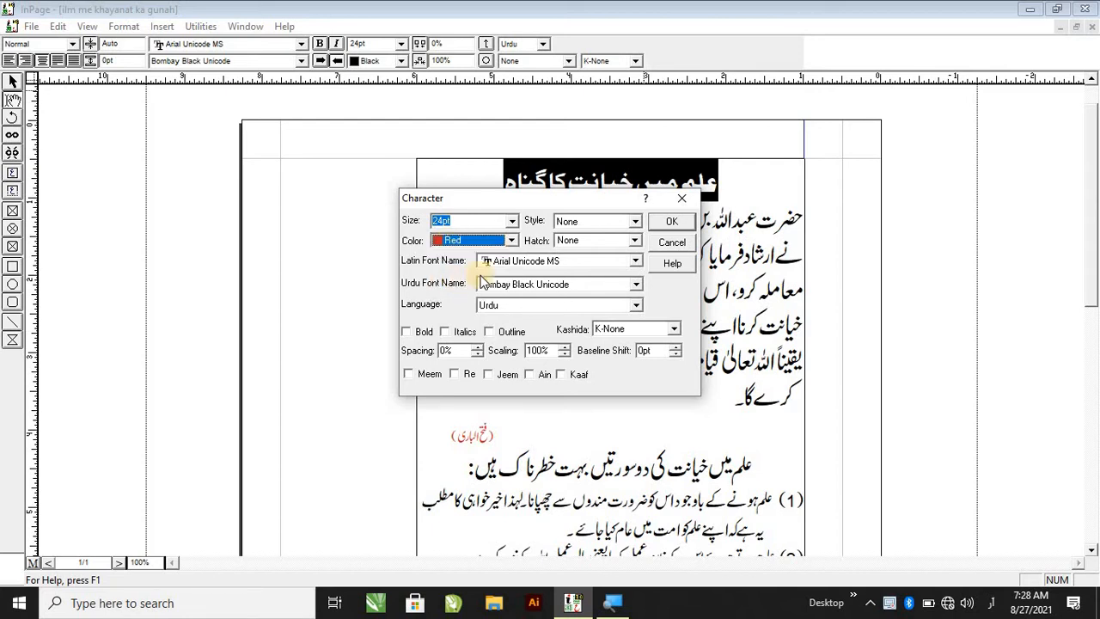
click(674, 220)
click(626, 185)
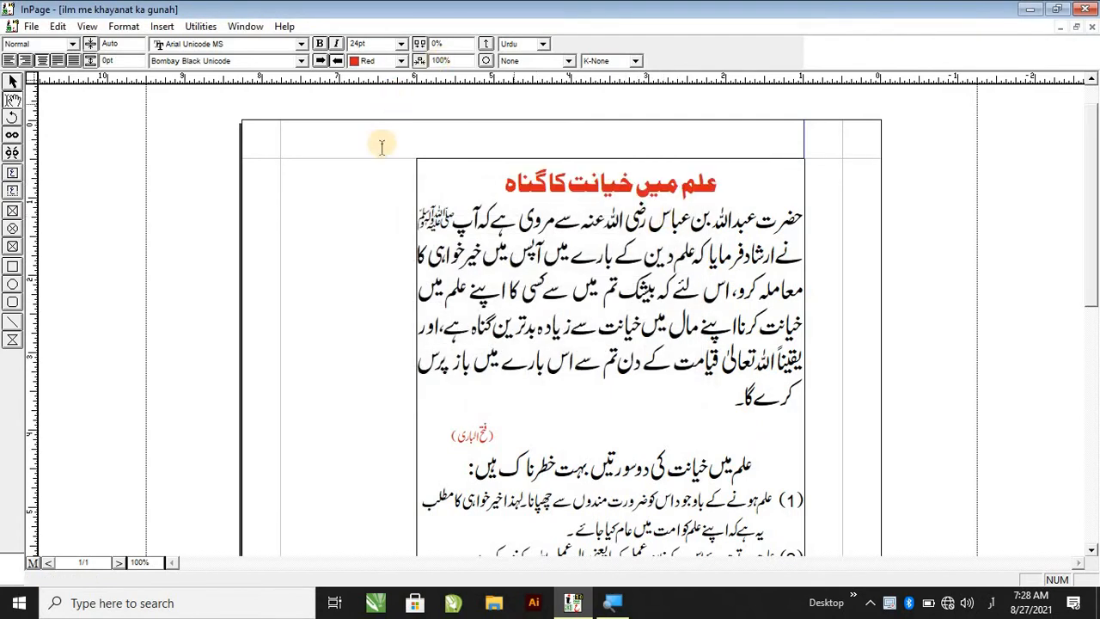
Change the whole title line's text colour to Blue.
drag(509, 180, 781, 181)
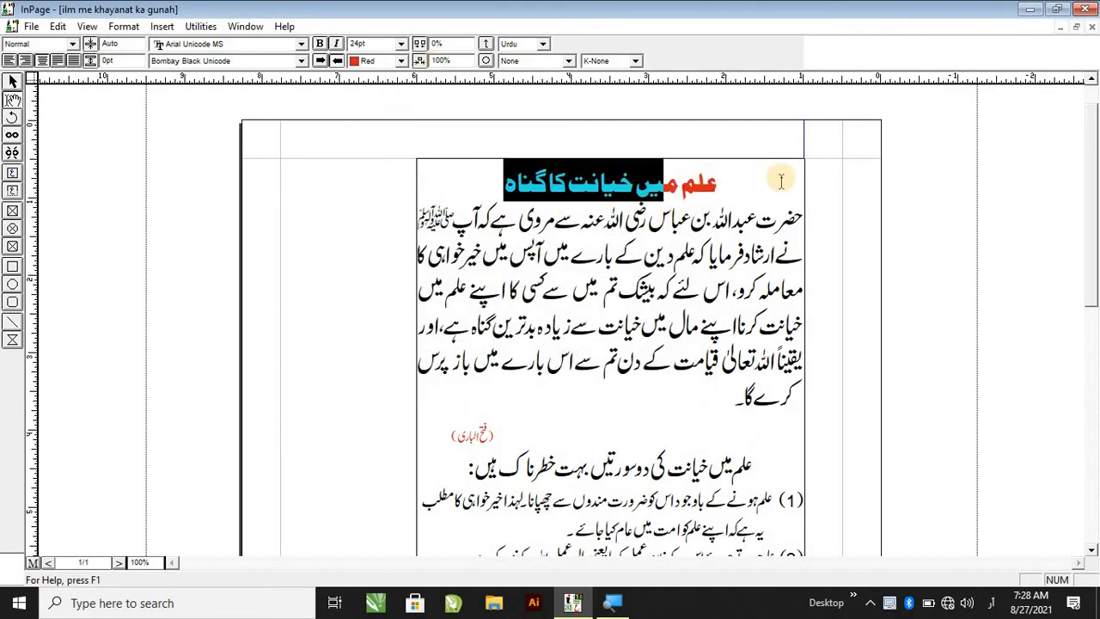
click(373, 63)
click(375, 103)
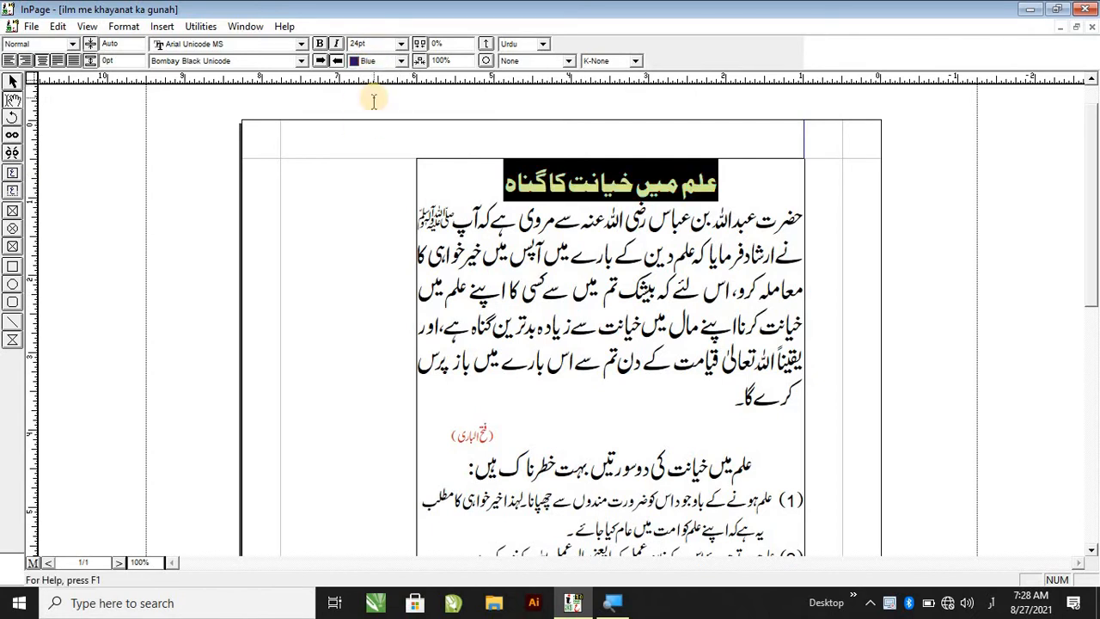
click(589, 190)
drag(492, 188, 701, 183)
click(701, 183)
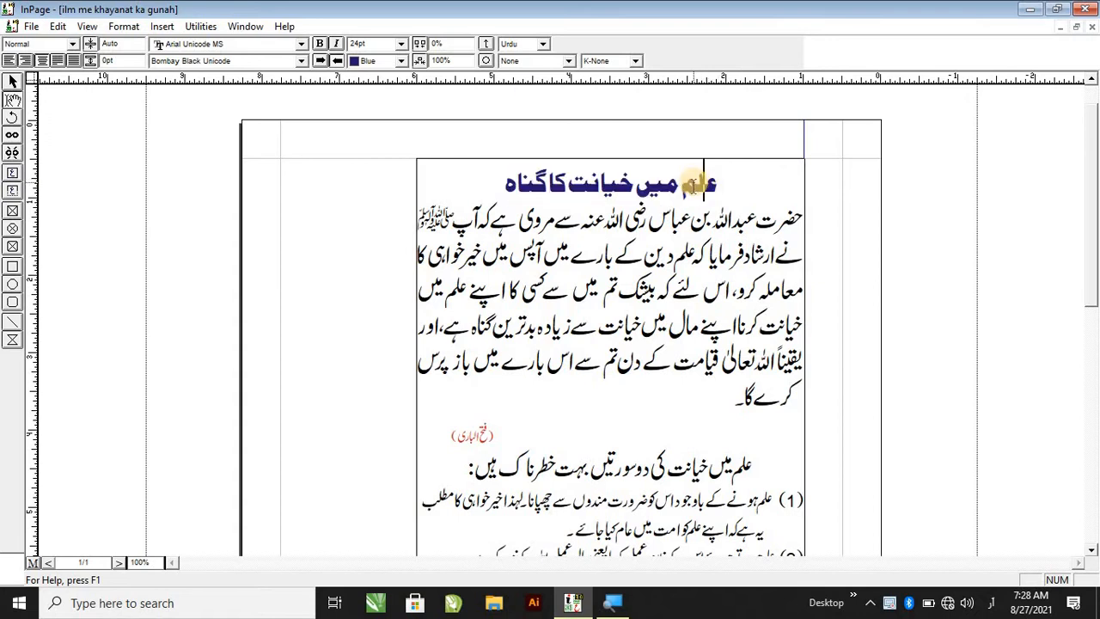
Set the language of the first body paragraph below the title to English through the Character settings.
click(123, 27)
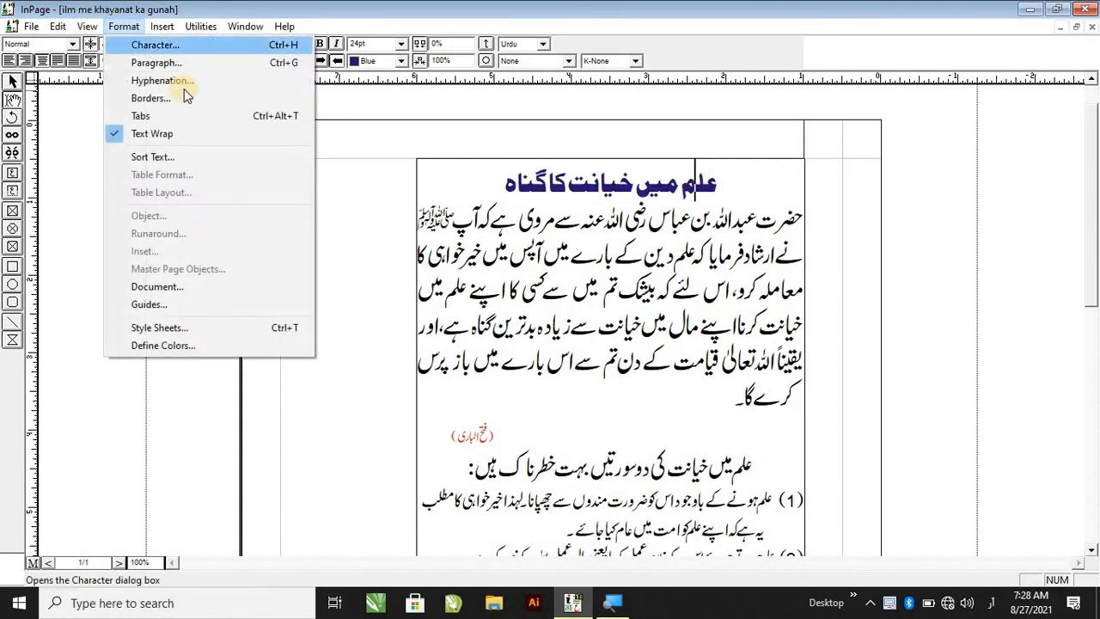
click(597, 257)
drag(604, 393, 812, 228)
click(123, 27)
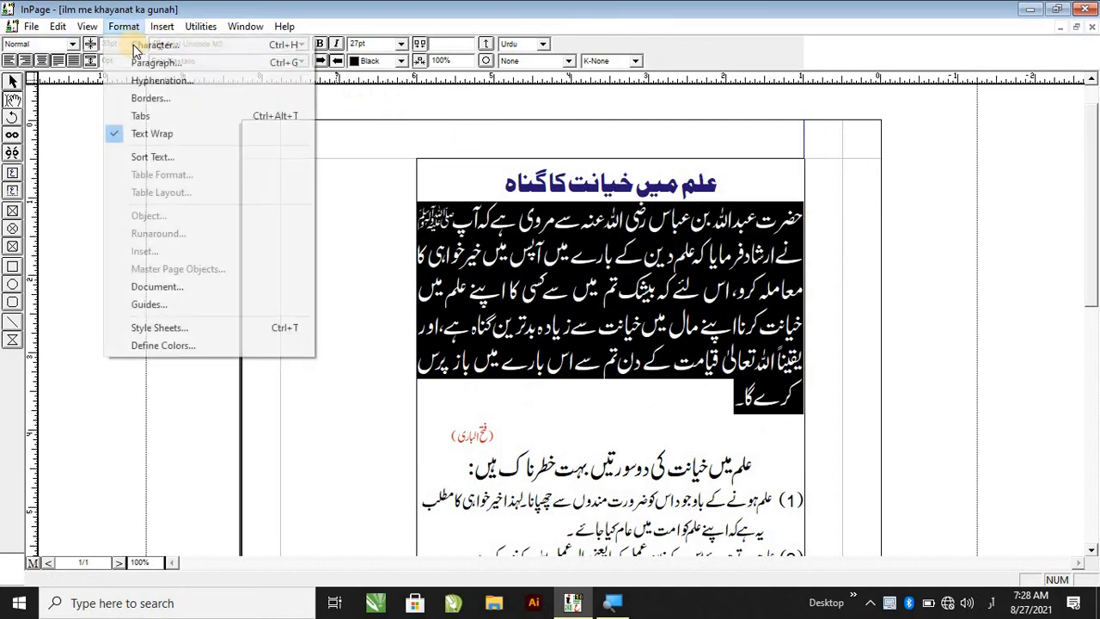
click(129, 40)
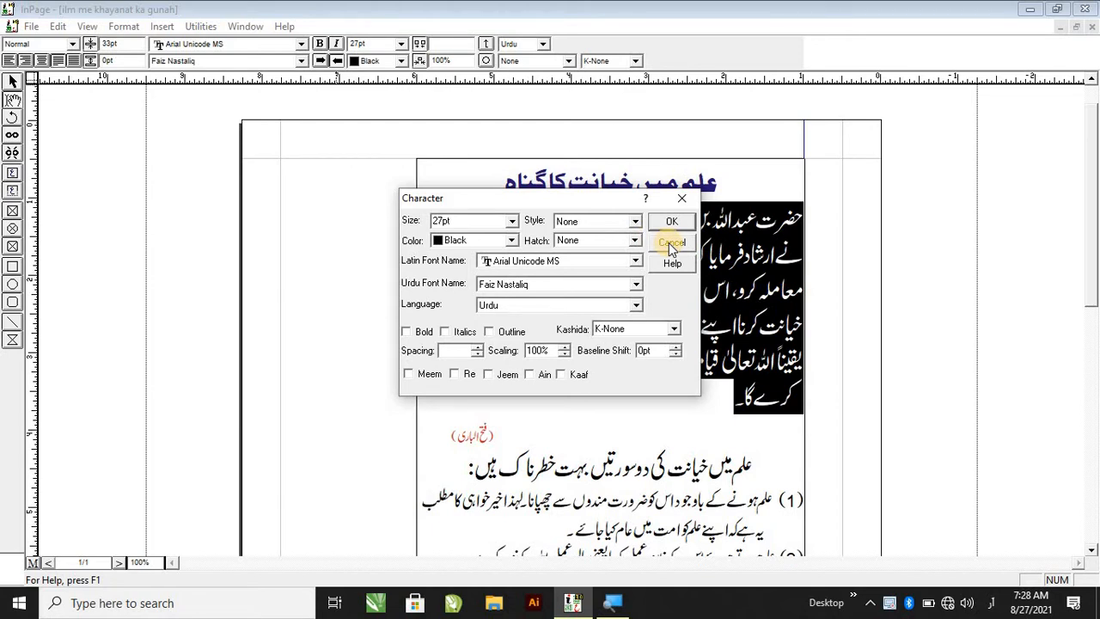
click(498, 307)
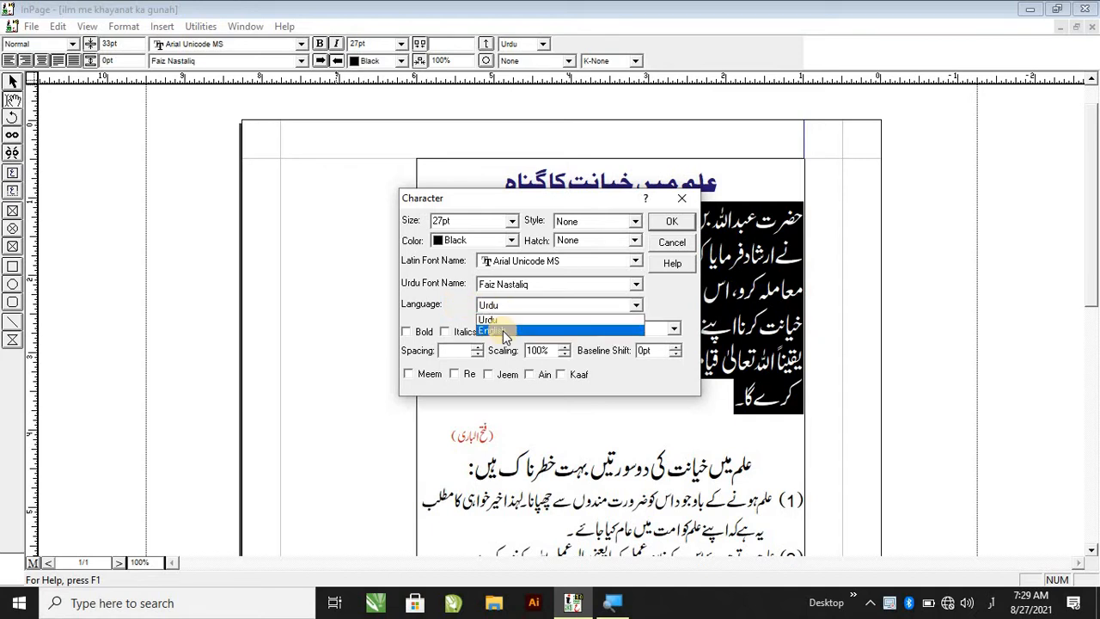
click(504, 332)
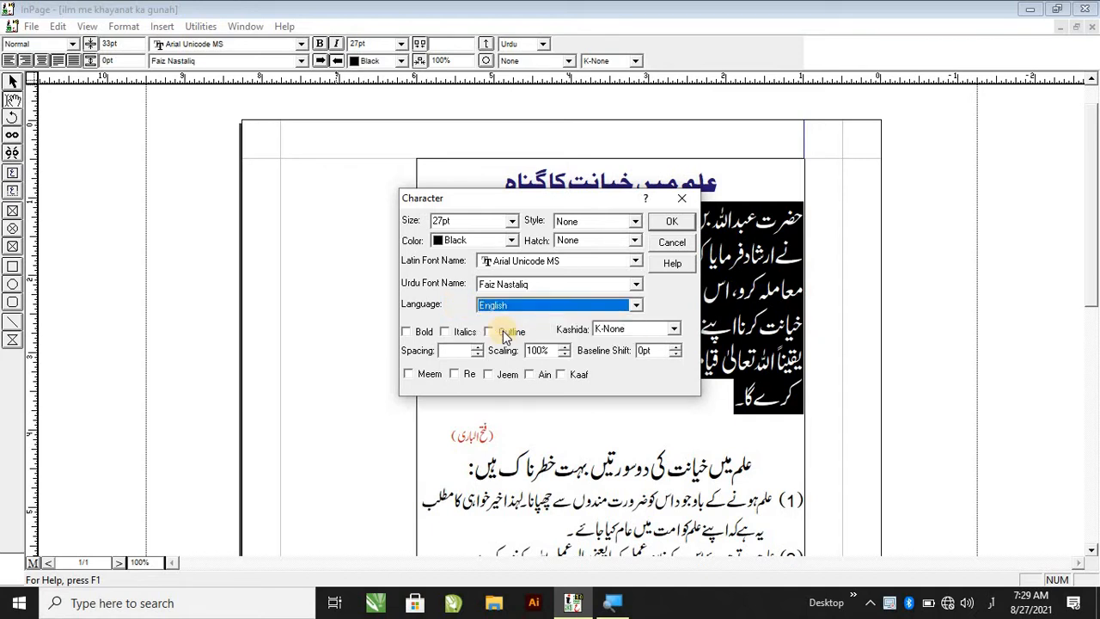
click(673, 223)
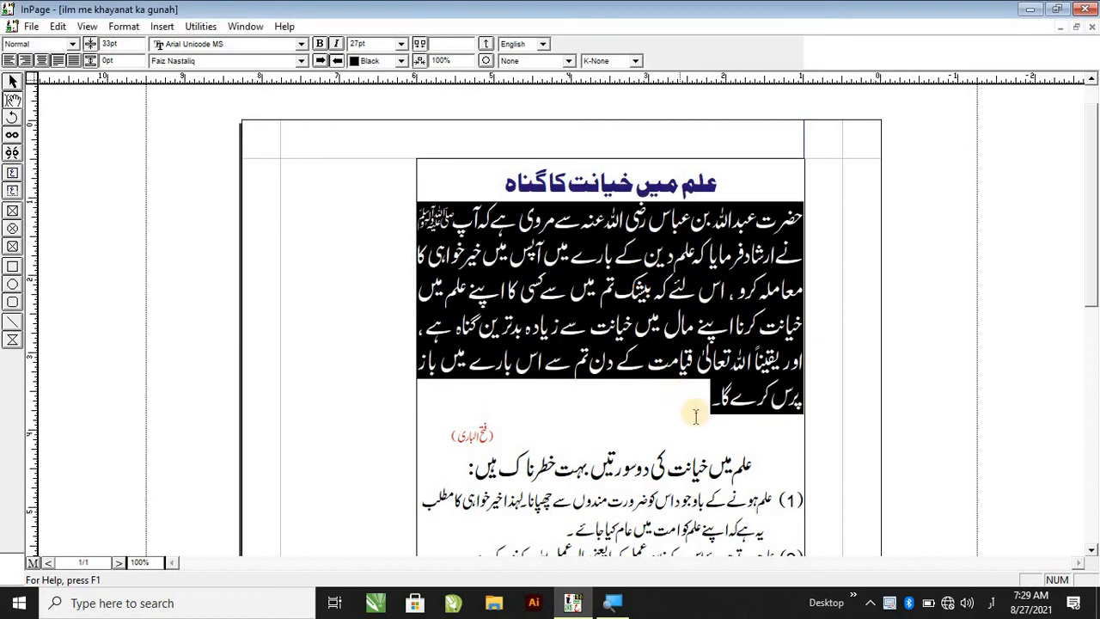
click(697, 418)
Switch the text language to English on the line below the first paragraph and enter the word "english" there.
click(735, 429)
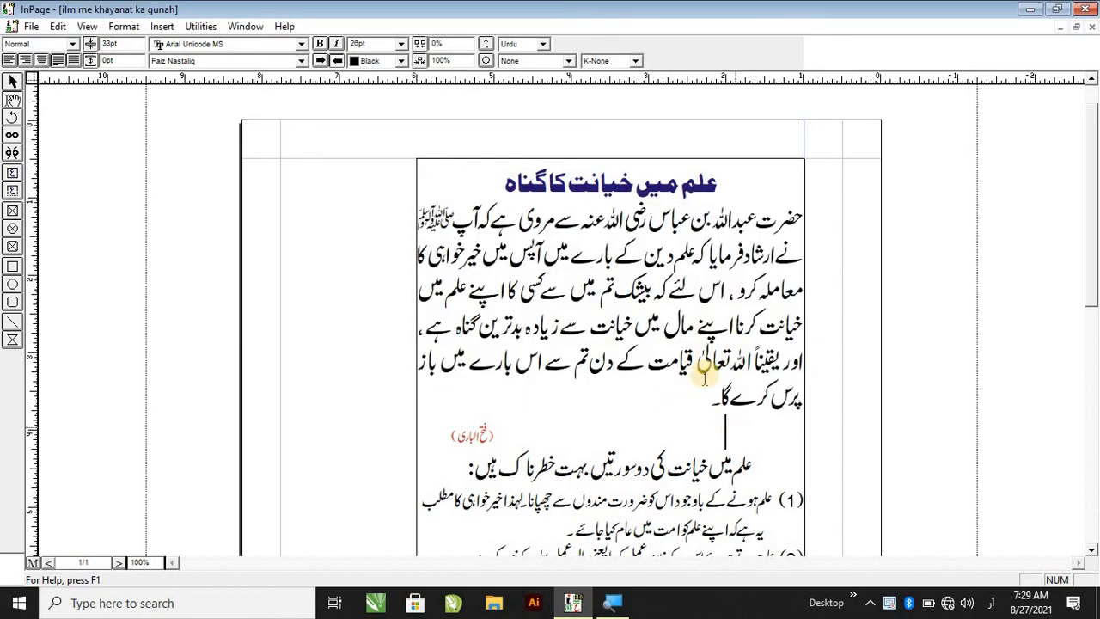
click(519, 44)
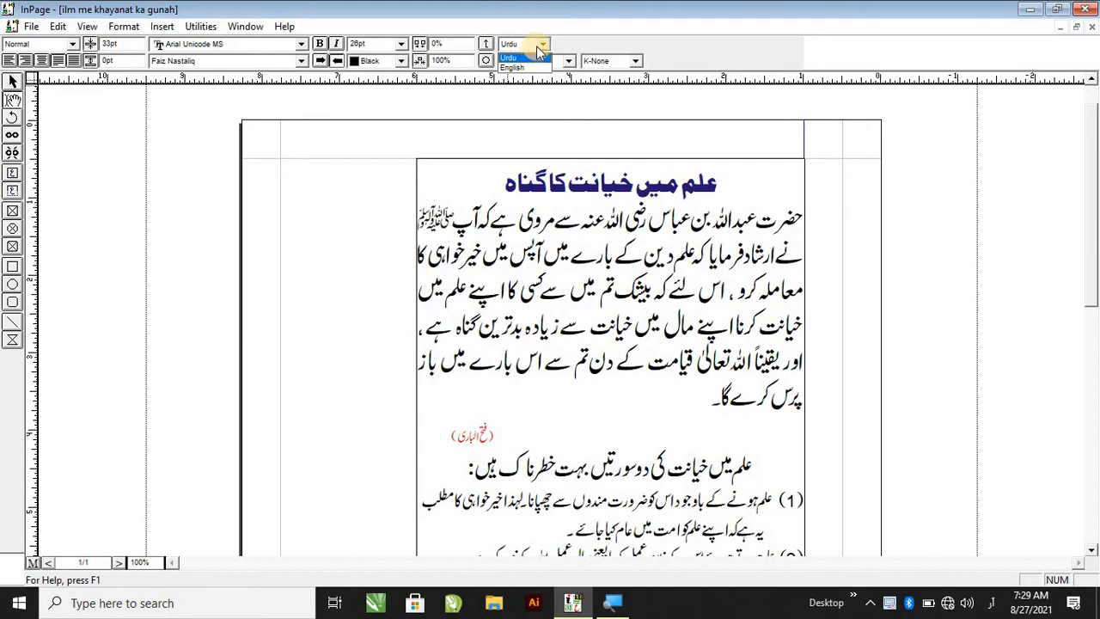
click(522, 68)
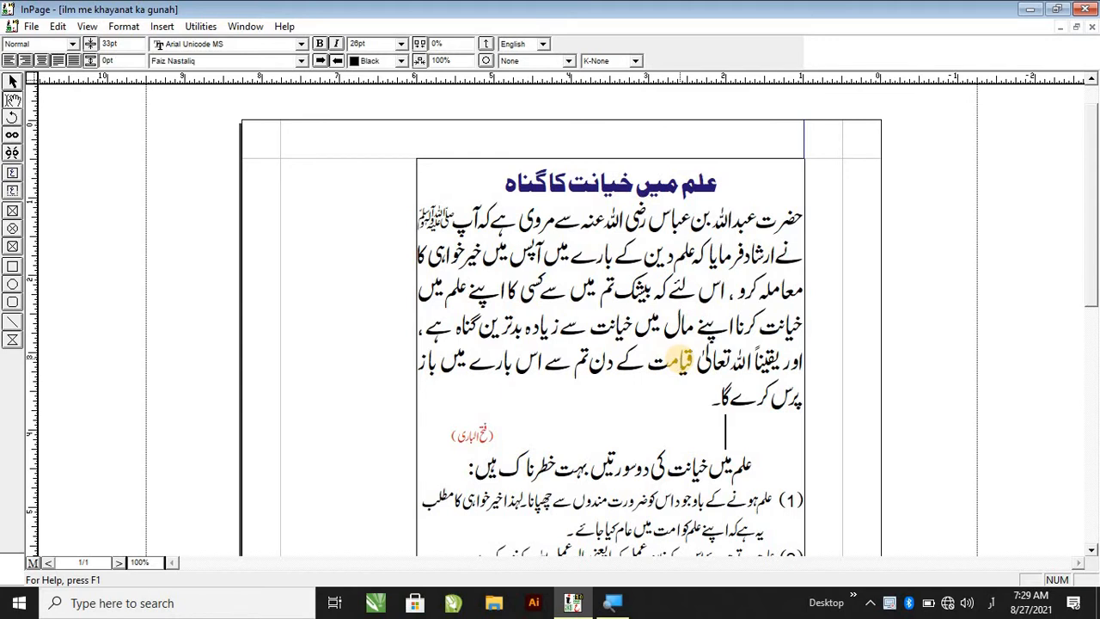
text(عن)
key(BackSpace)
key(BackSpace)
text(englis)
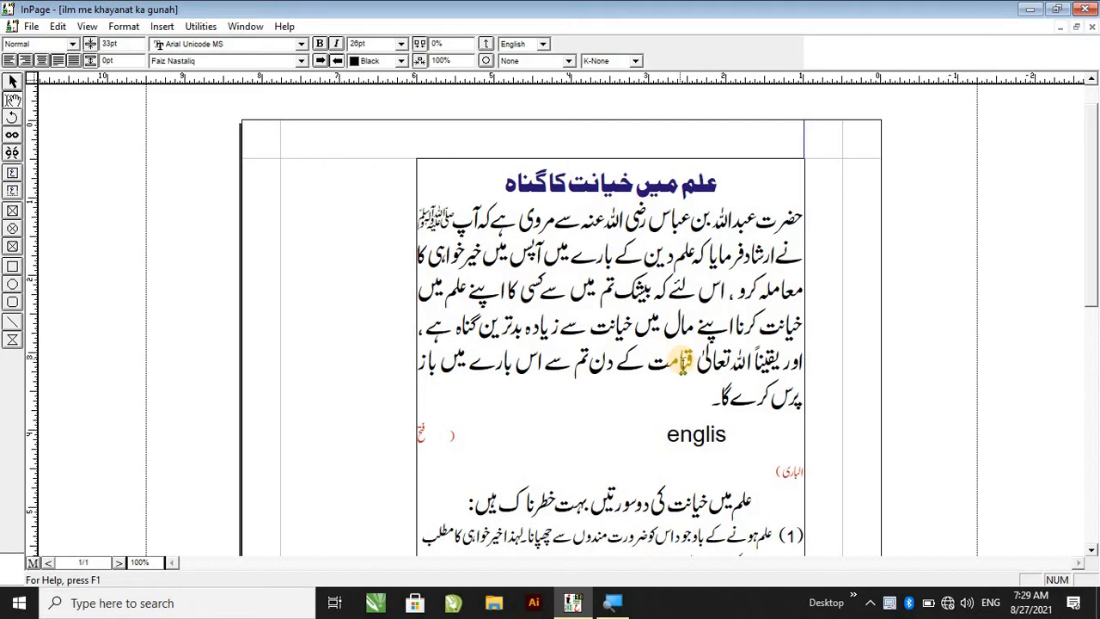
text(h)
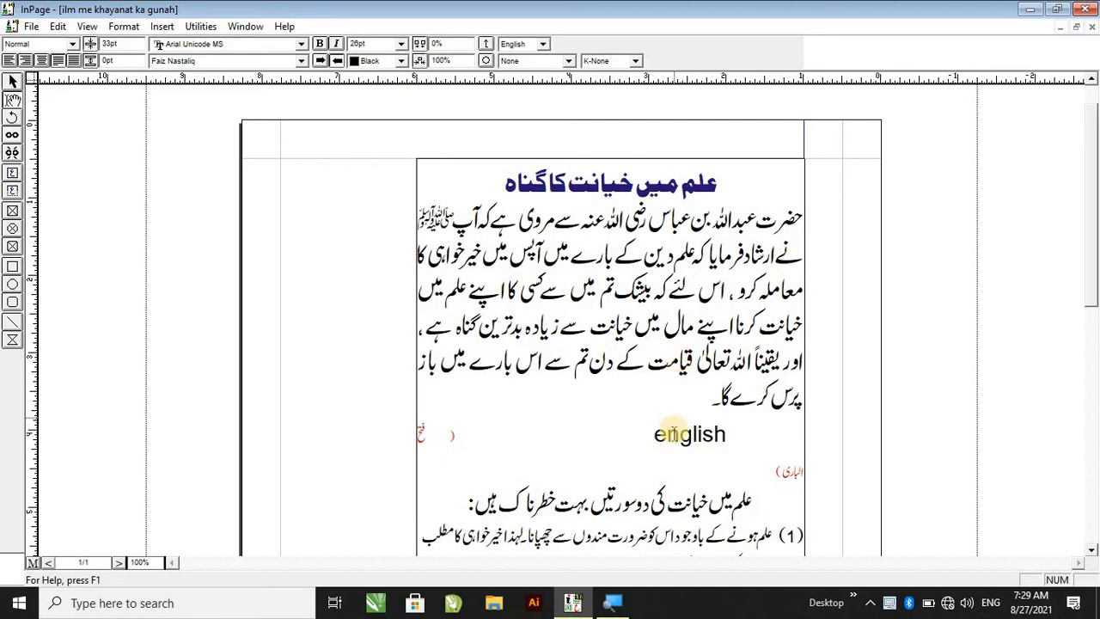
Try the Latin fonts Arif_Masjid and Arrus BT on the word "english" below the first paragraph.
drag(655, 432, 730, 438)
double_click(729, 437)
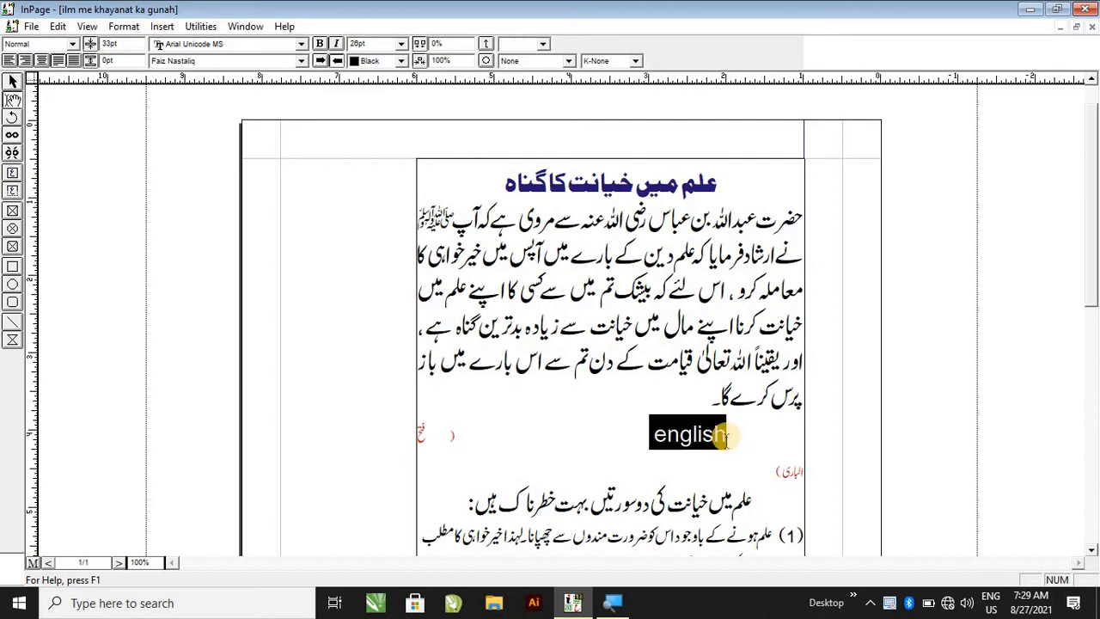
click(301, 44)
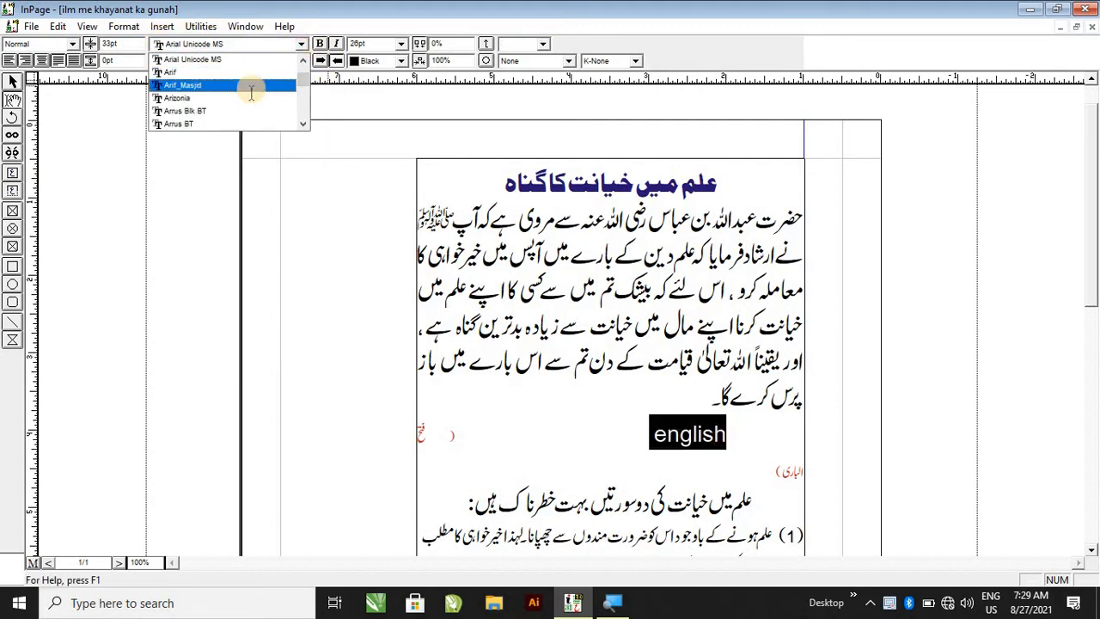
click(251, 86)
click(300, 44)
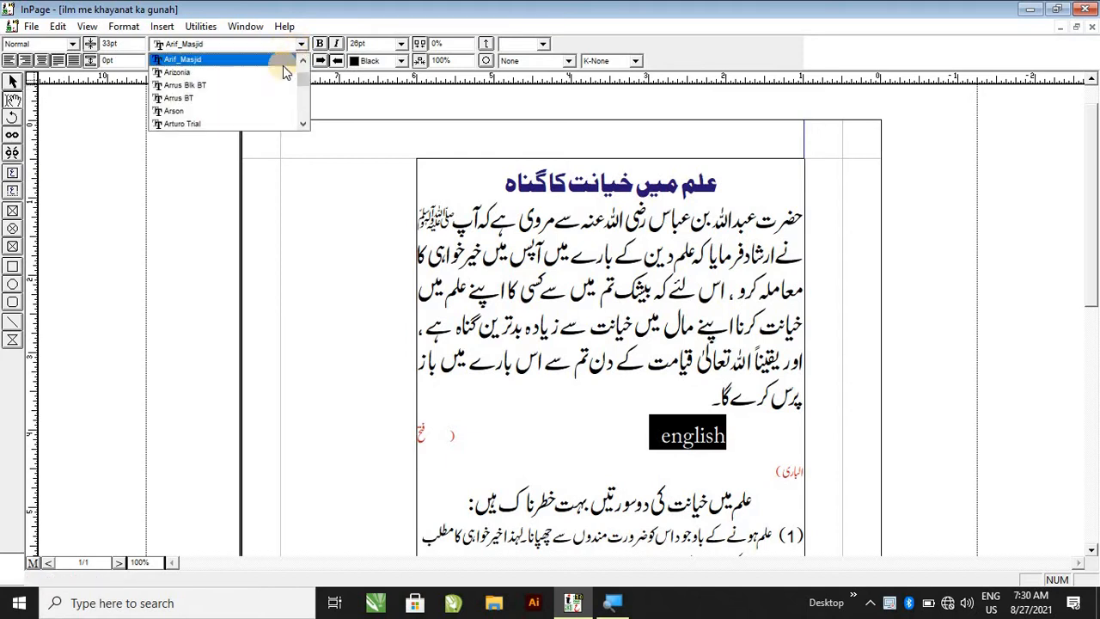
click(258, 98)
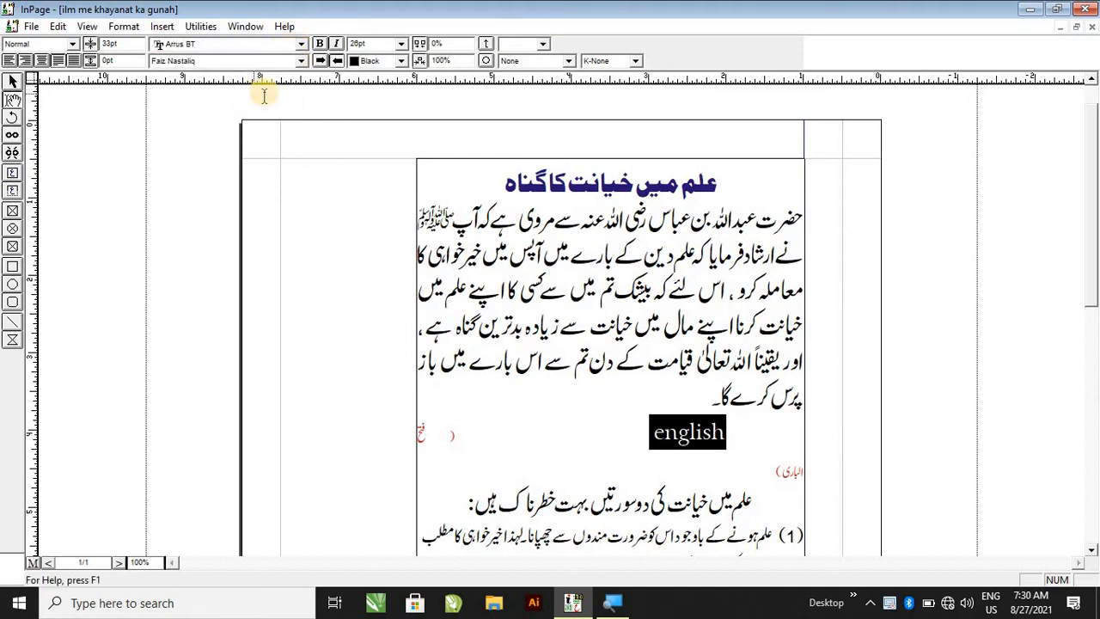
Set the Latin font of the word "english" to Arturo Trial through the Character settings.
click(133, 27)
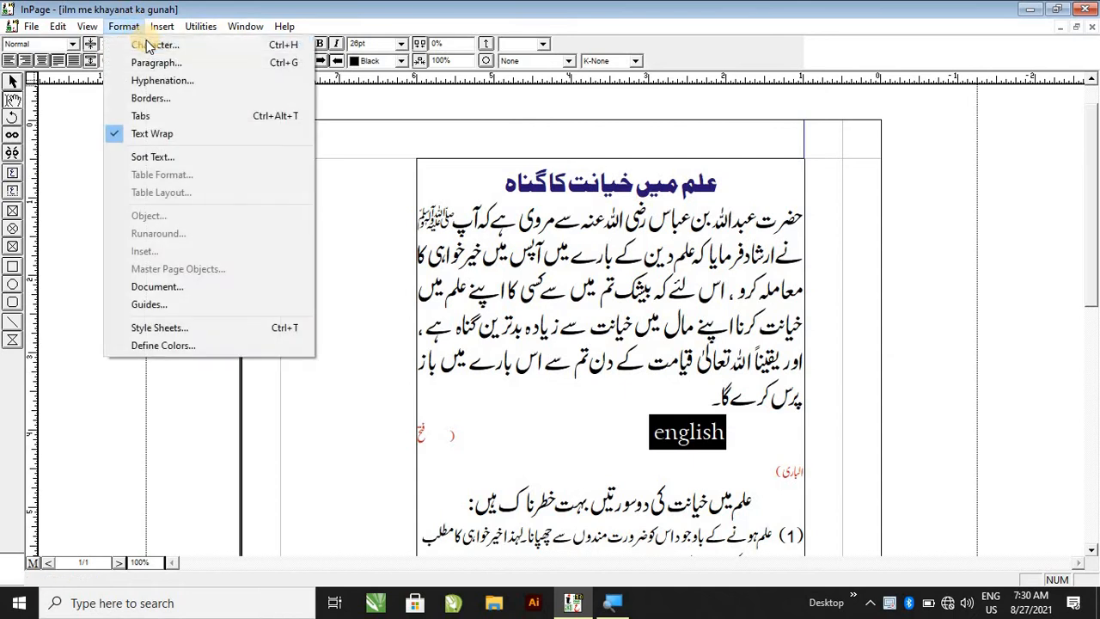
click(148, 45)
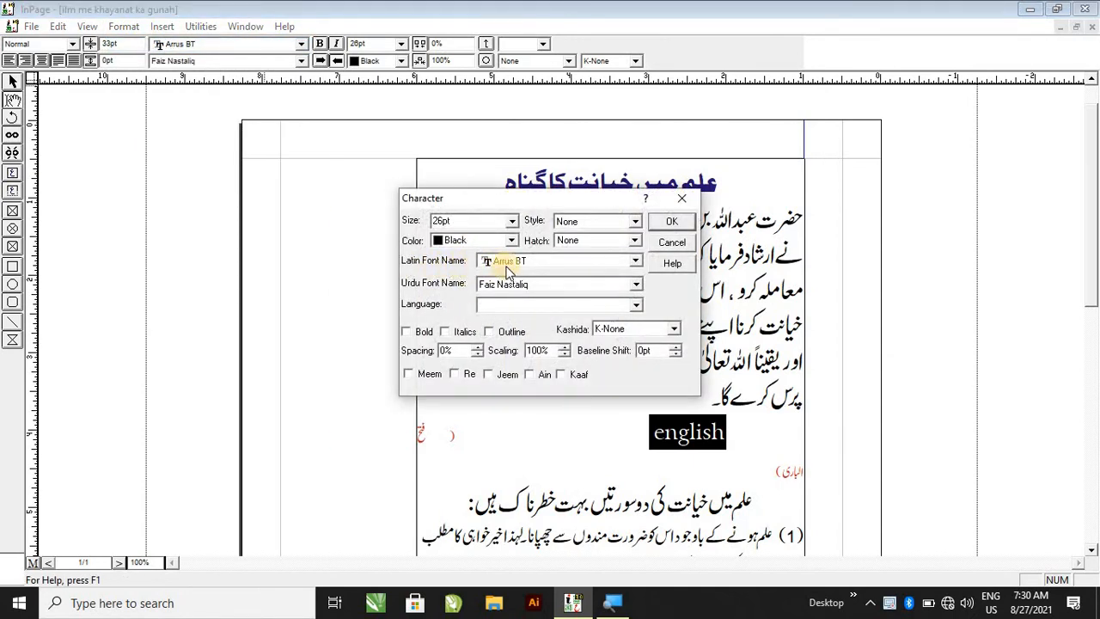
click(506, 268)
click(544, 302)
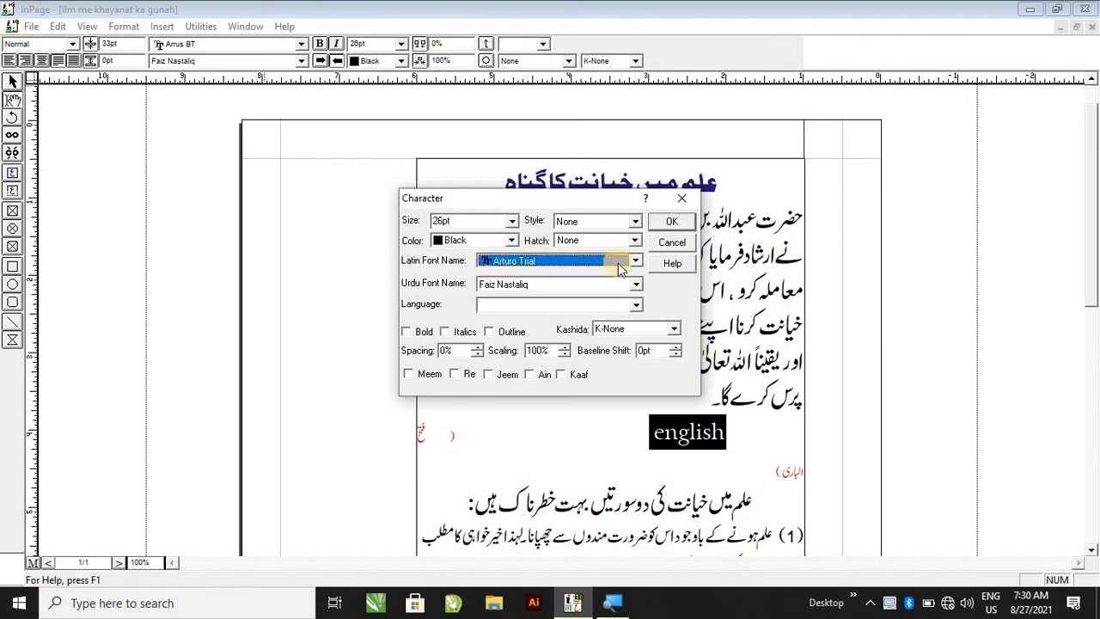
click(678, 222)
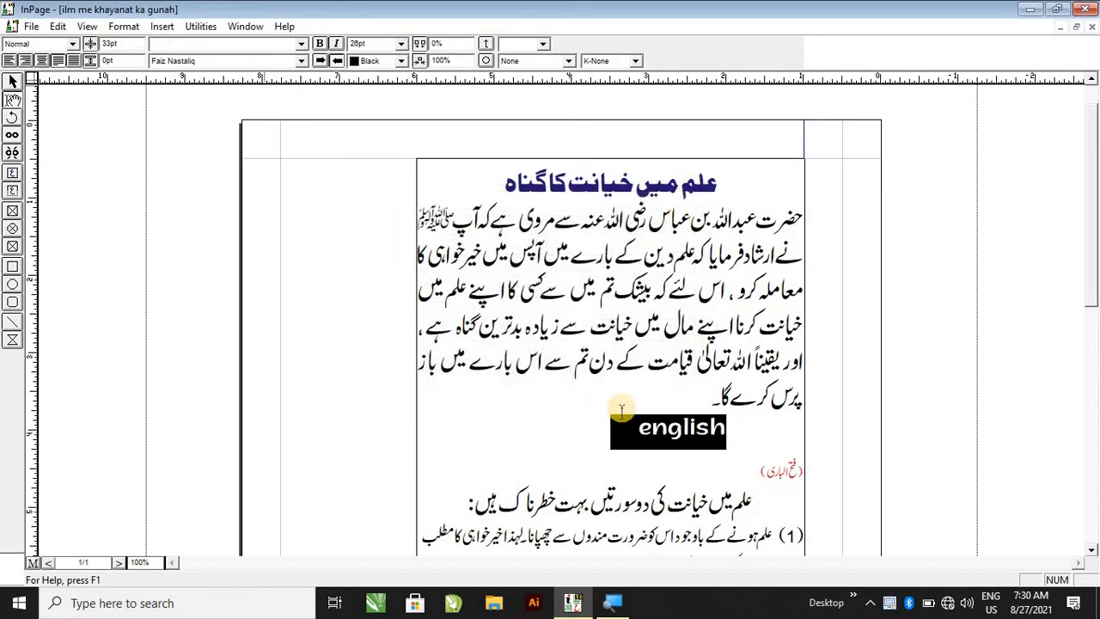
click(667, 434)
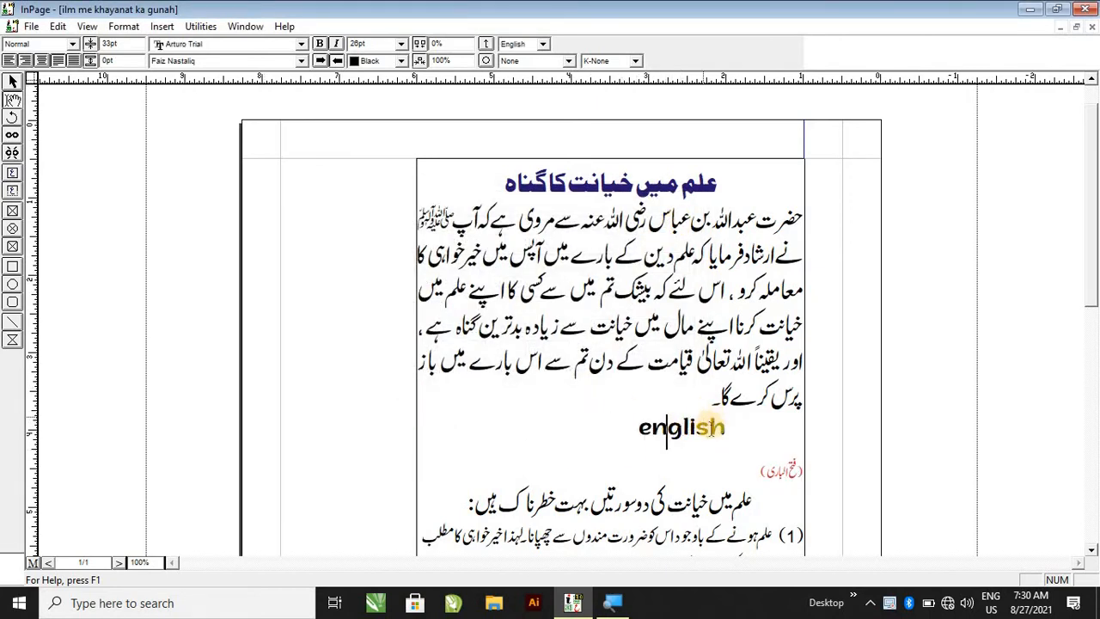
Set the font size of the word "english" to 14pt.
drag(727, 426, 633, 422)
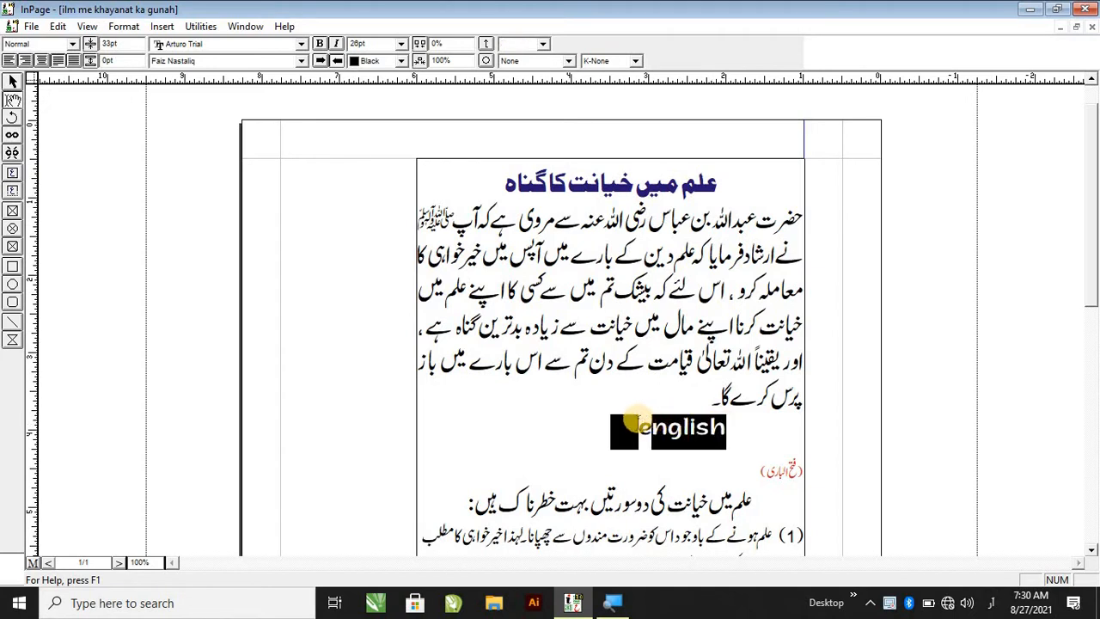
click(636, 422)
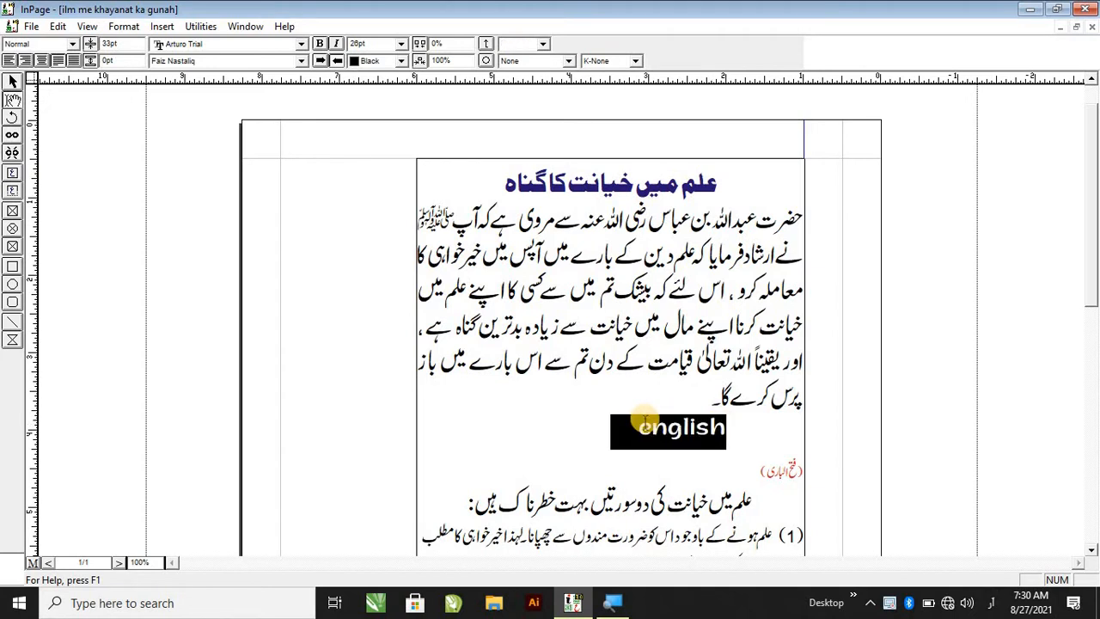
click(400, 44)
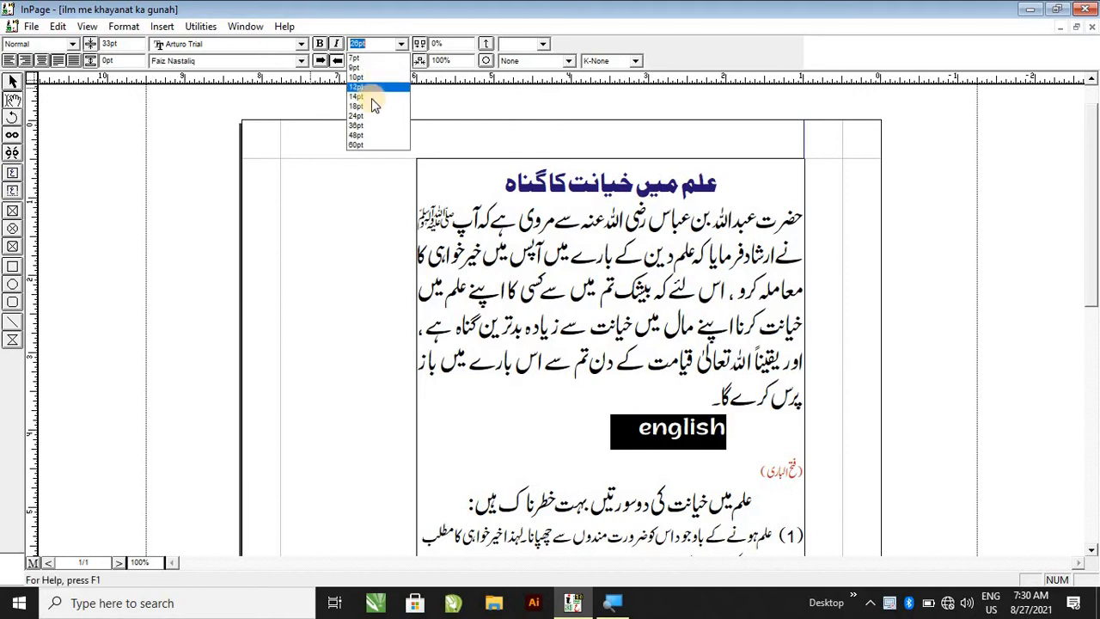
click(371, 98)
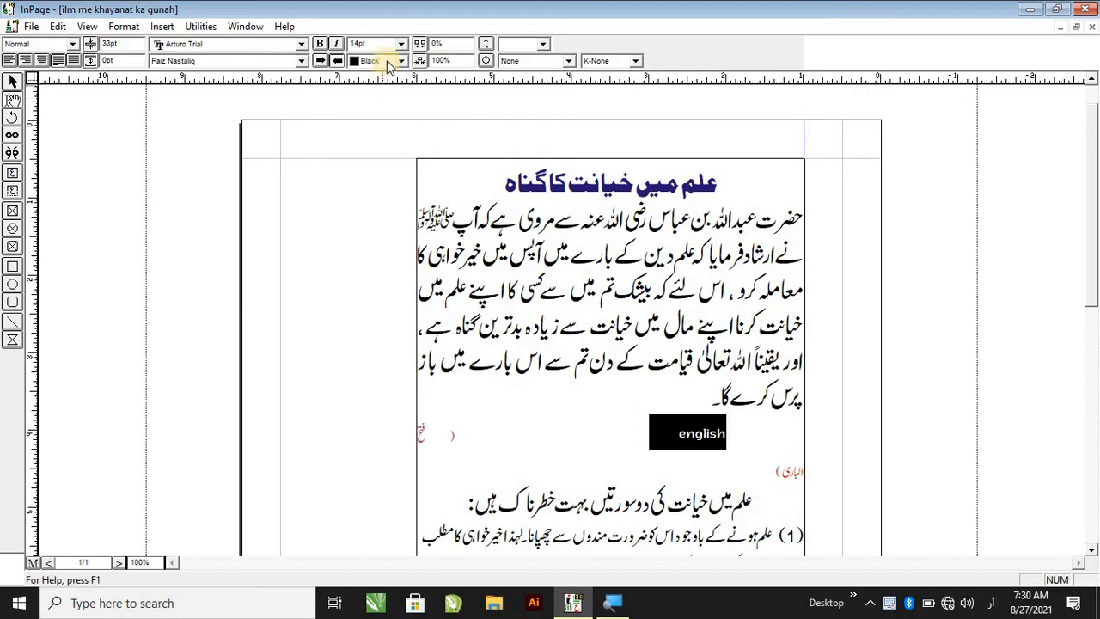
Try Red as the text colour of the word "english" and change it to 90% Black.
click(388, 64)
click(378, 103)
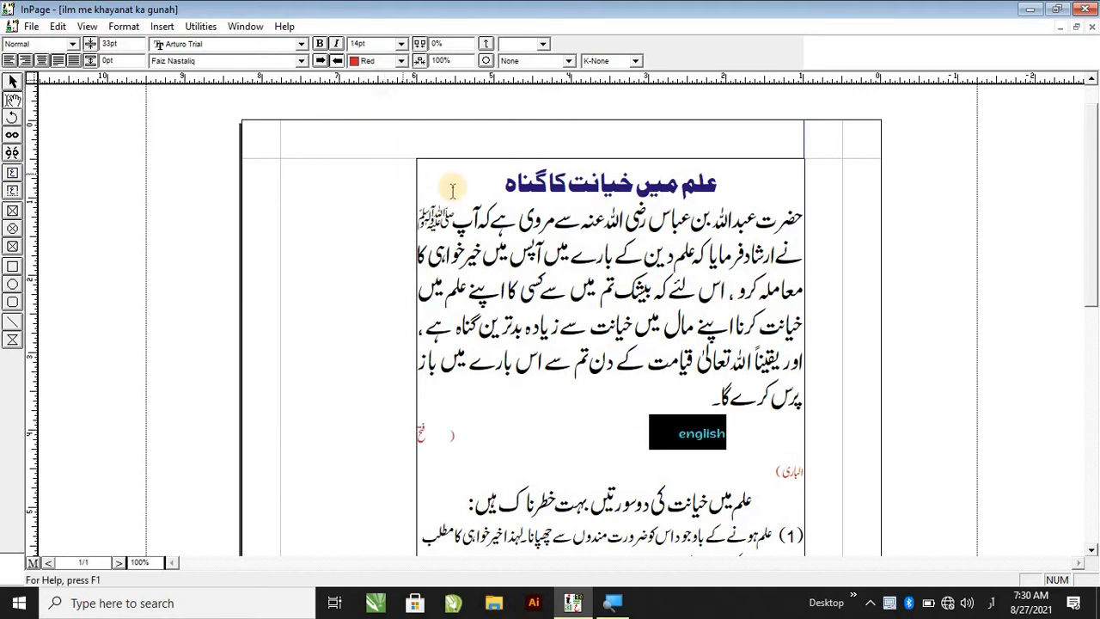
click(401, 61)
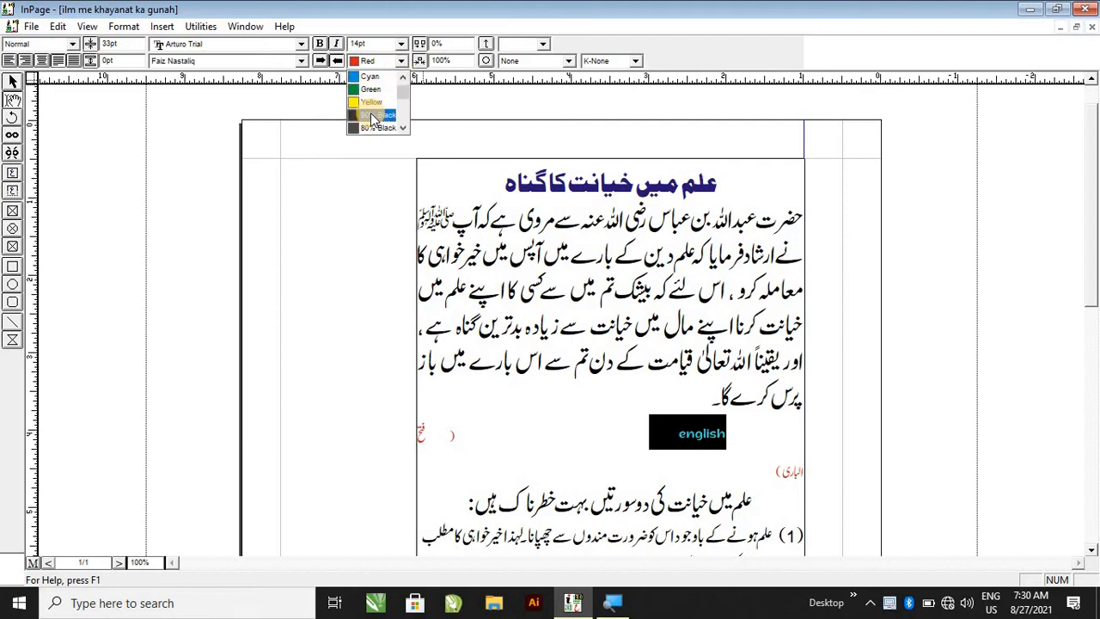
click(369, 115)
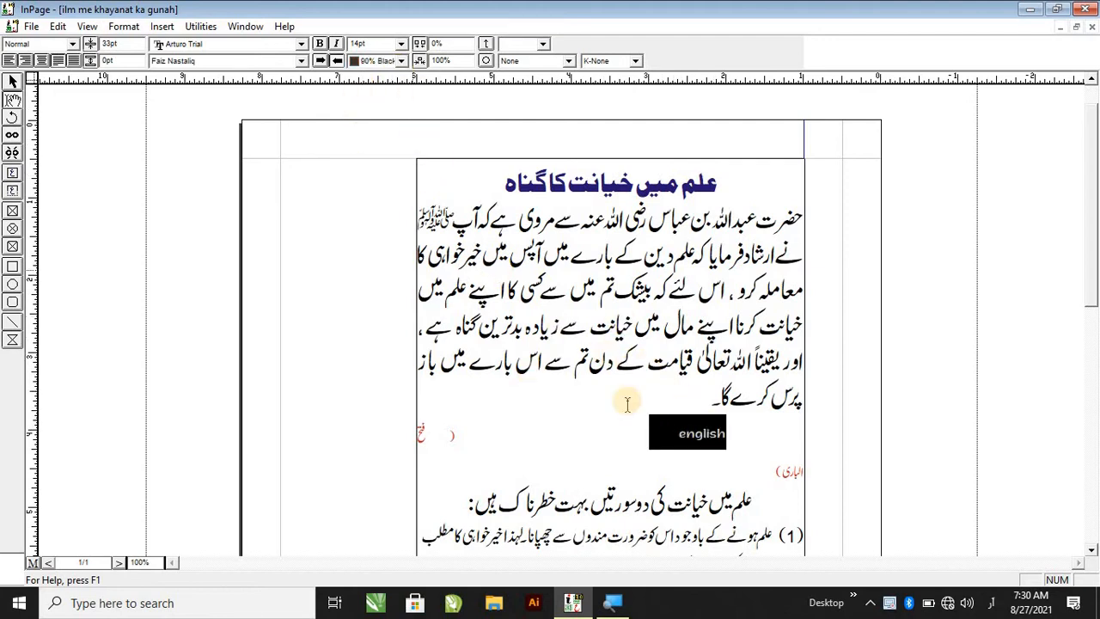
Delete the word "english" from the line below the first body paragraph.
drag(666, 433, 739, 450)
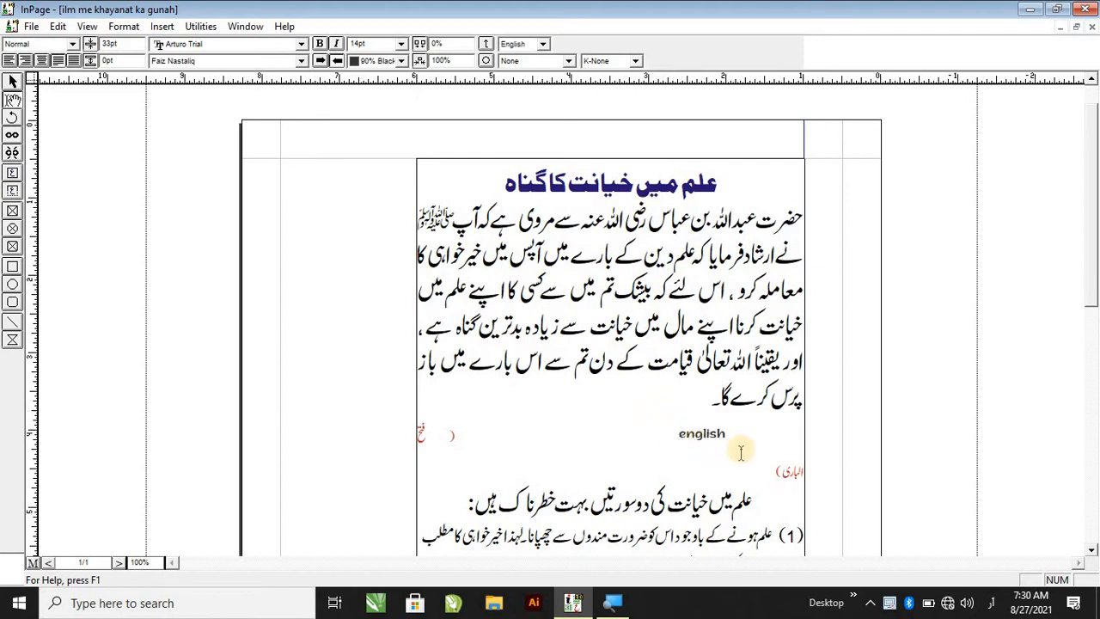
key(BackSpace)
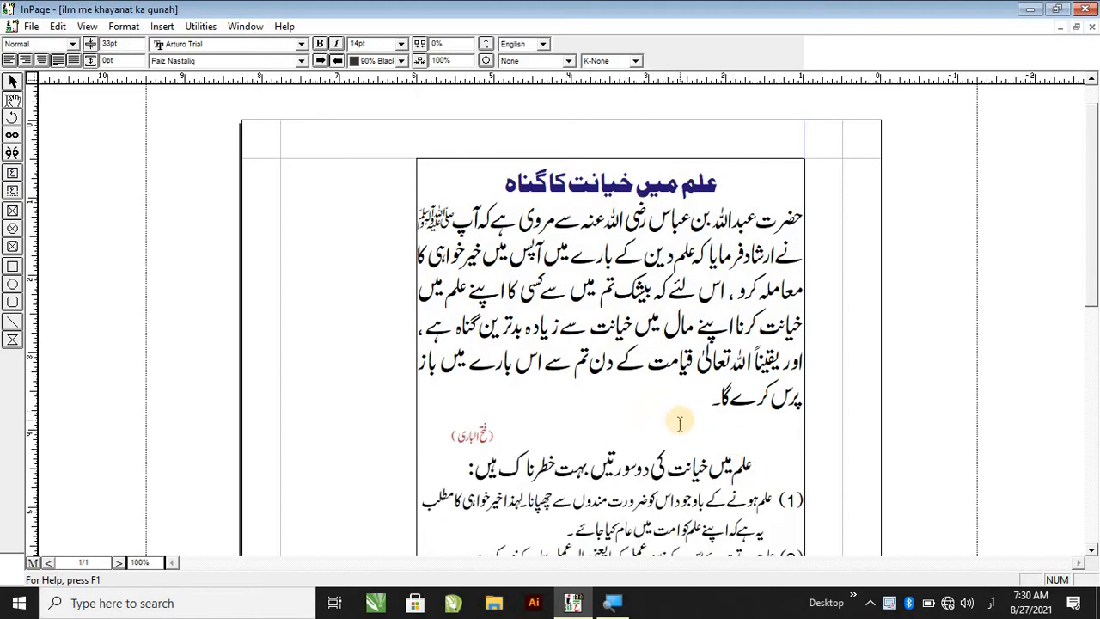
click(123, 26)
click(722, 393)
Set the Urdu font of the first body paragraph to Abdoullah Ashgar EL-kharef through the Character settings.
drag(722, 393, 786, 222)
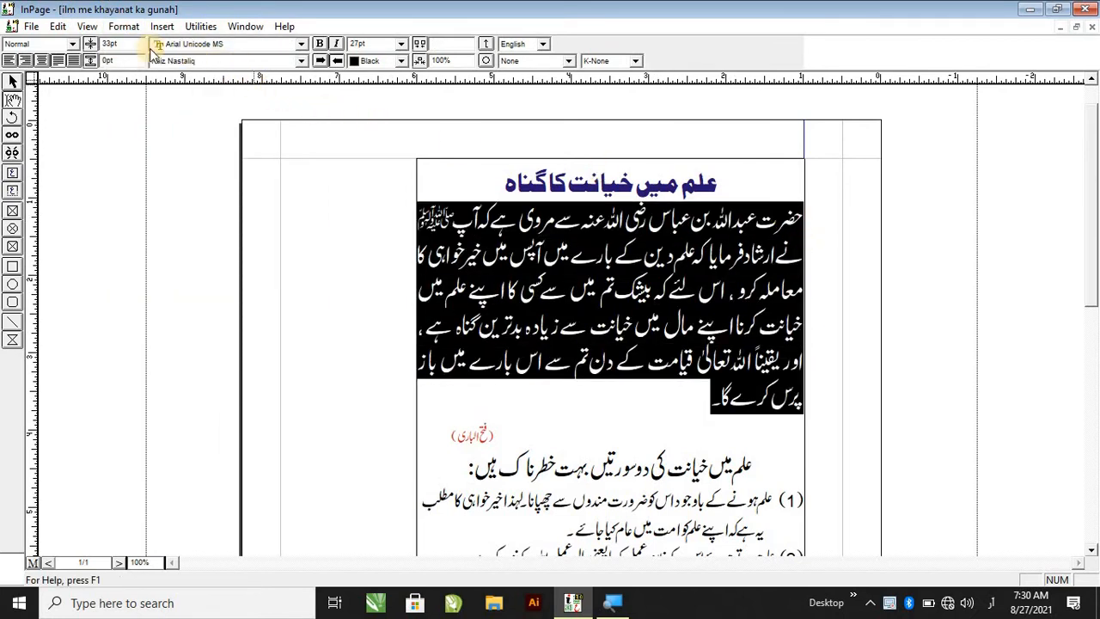
click(123, 25)
click(152, 44)
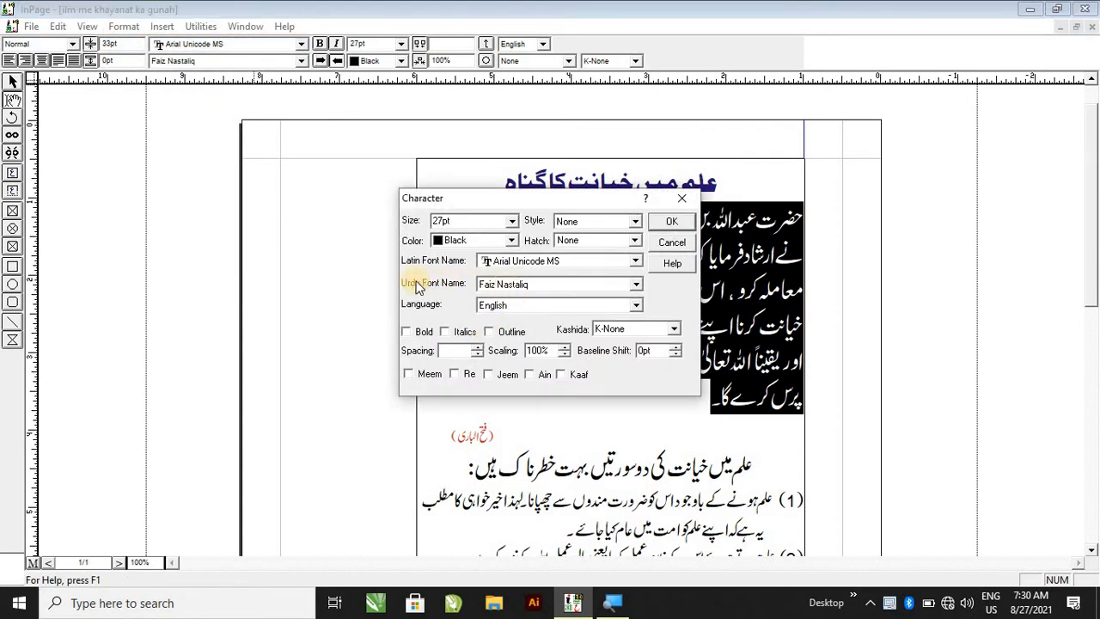
click(521, 286)
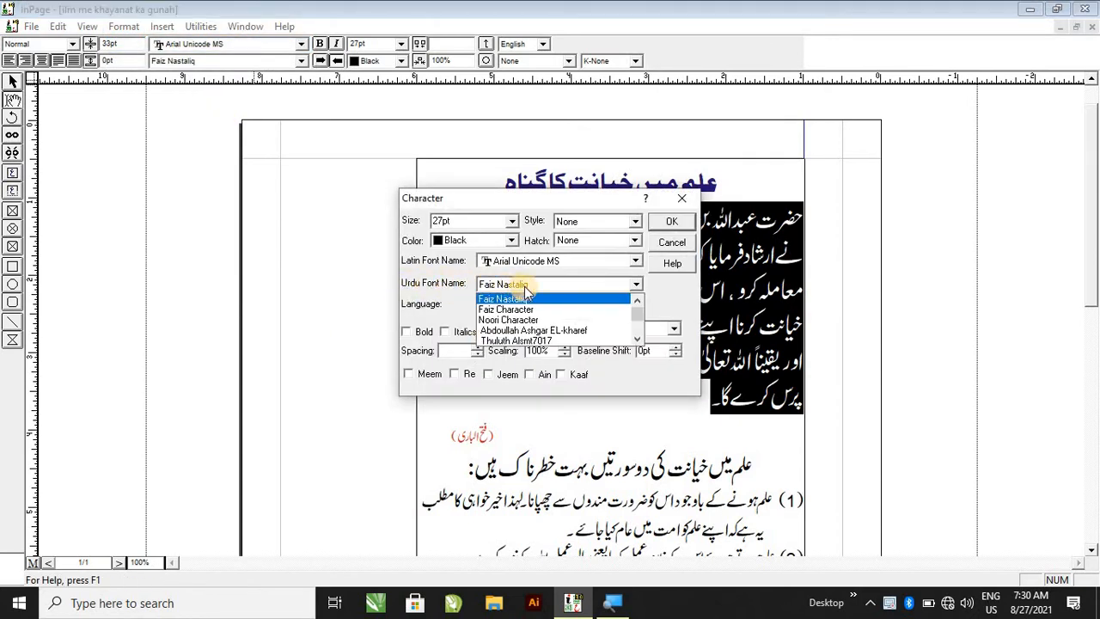
click(558, 332)
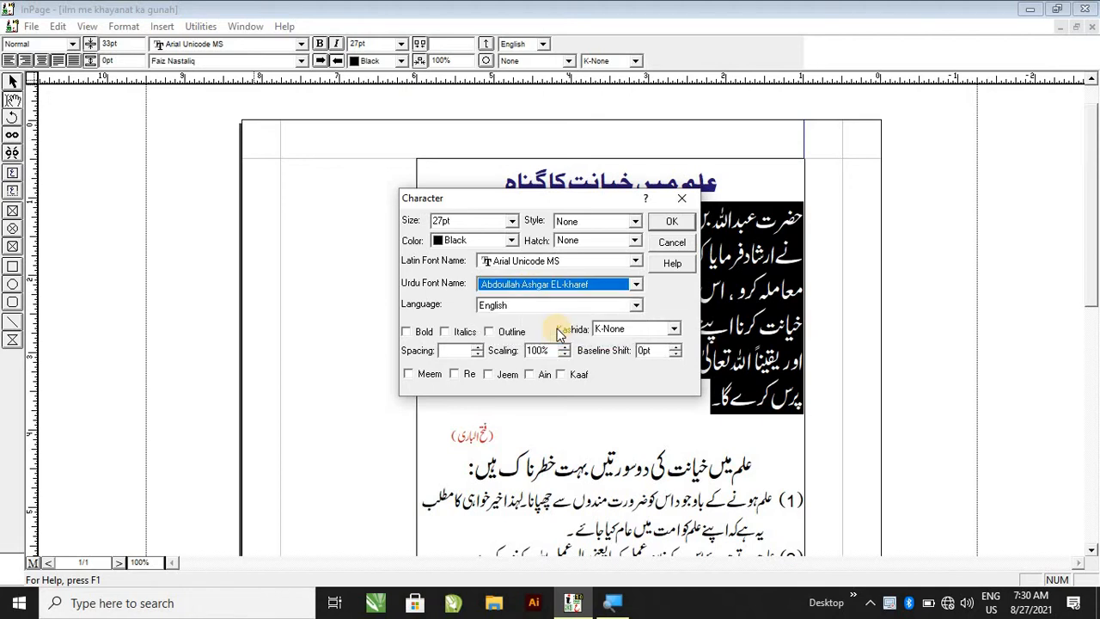
click(668, 221)
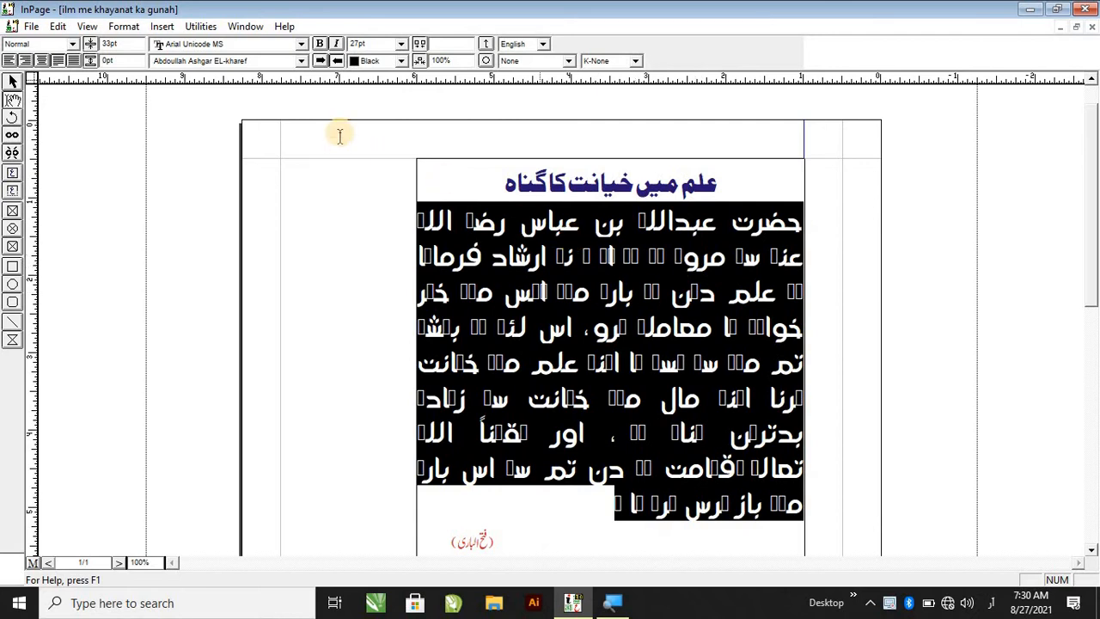
Try the Urdu fonts _PDMS_Bukhari and _PDMS_Kalash on the first body paragraph.
click(238, 65)
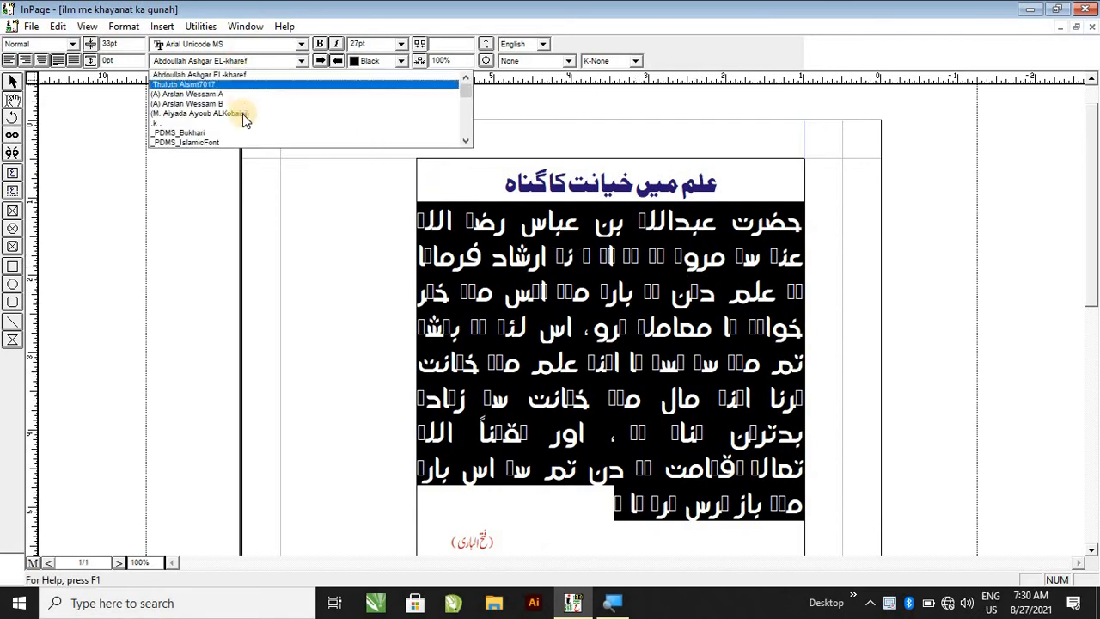
click(233, 132)
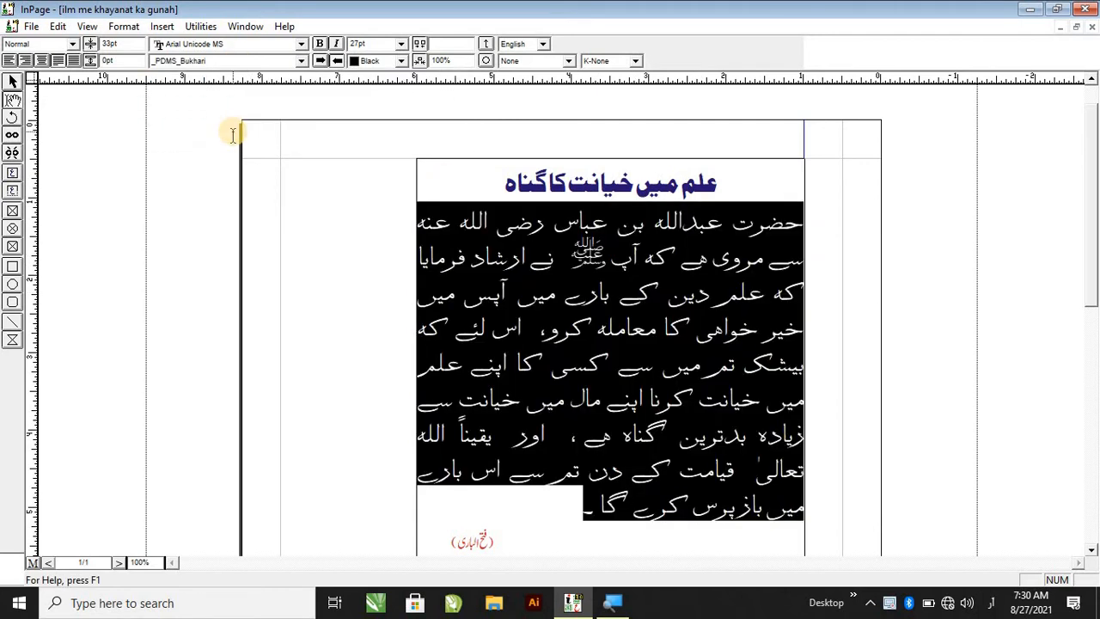
click(242, 63)
scroll(241, 63, down, 3)
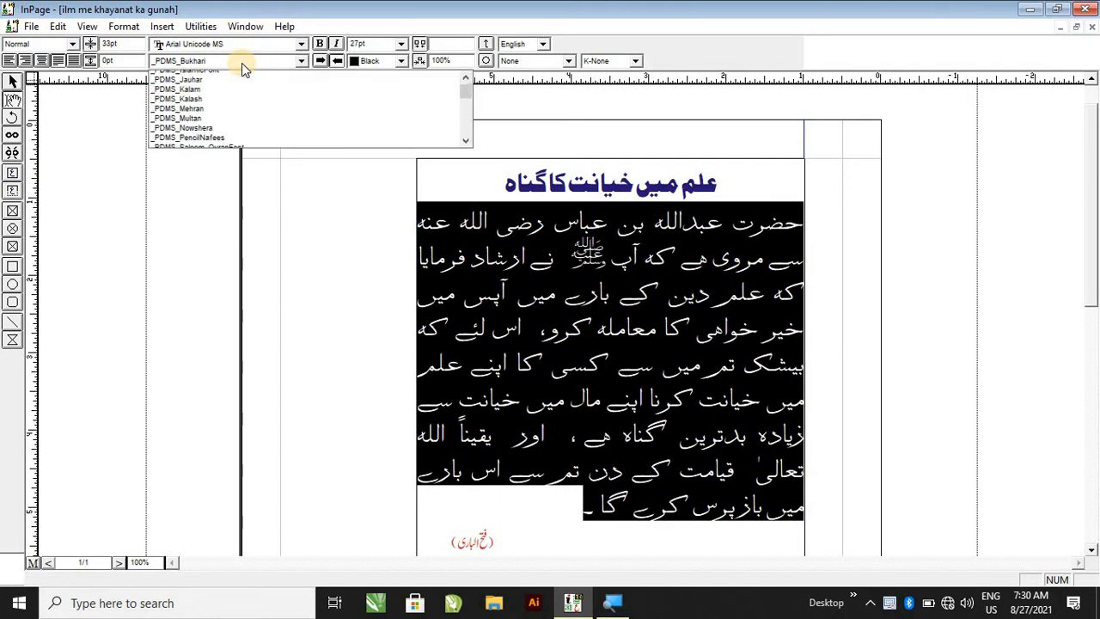
click(240, 87)
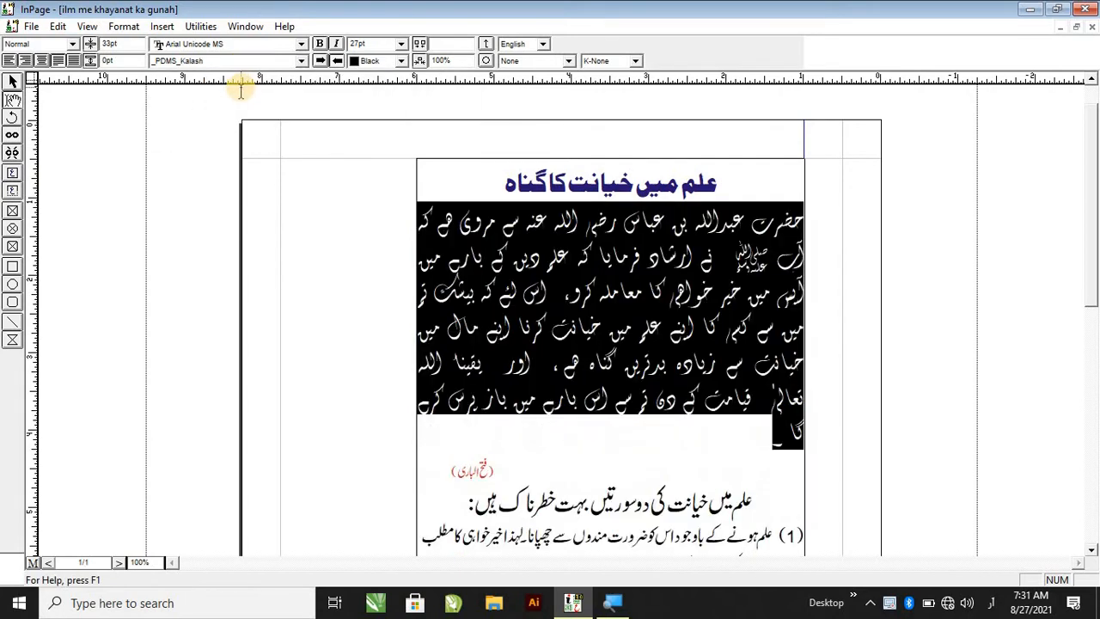
Try the Urdu fonts 1 MUHAMMADI QURANIC and 2 Setareh on the first body paragraph.
click(240, 62)
click(241, 62)
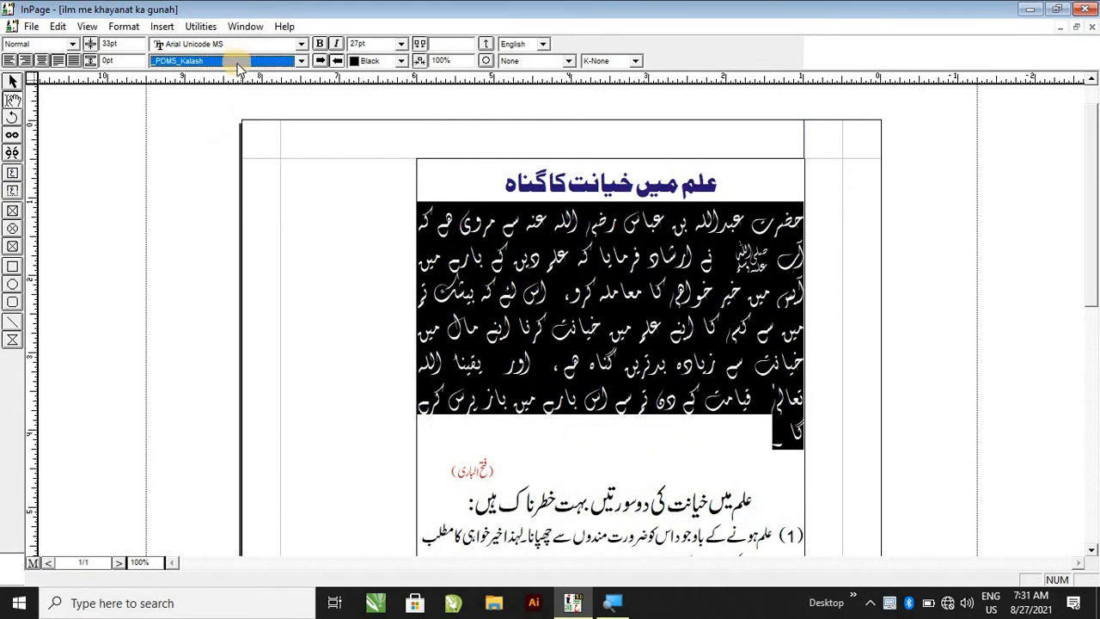
click(238, 64)
click(231, 138)
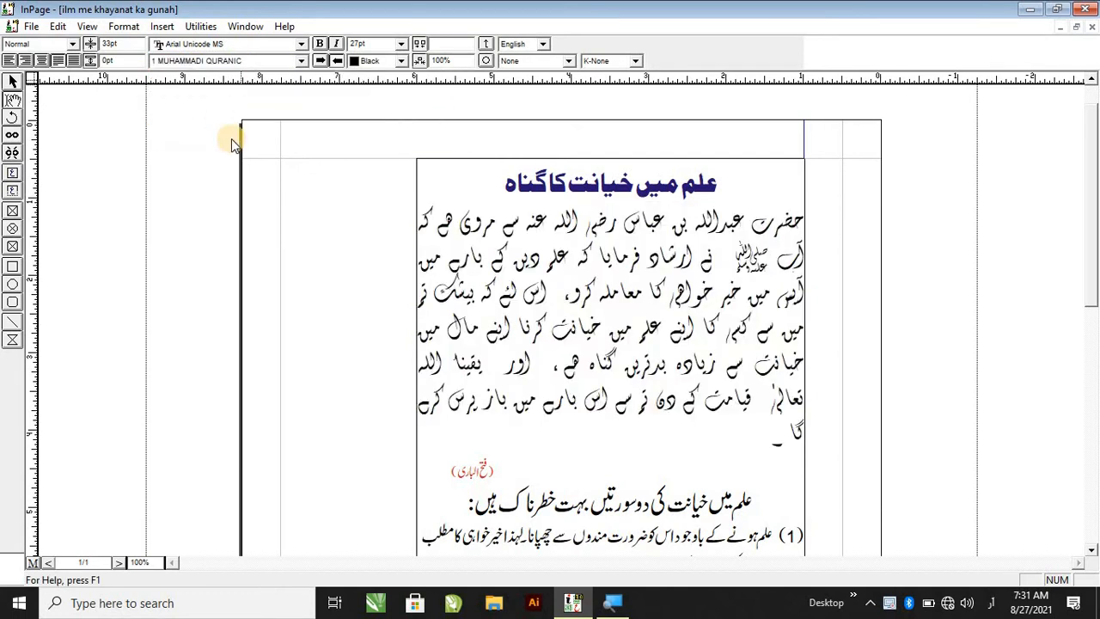
key(ctrl+a)
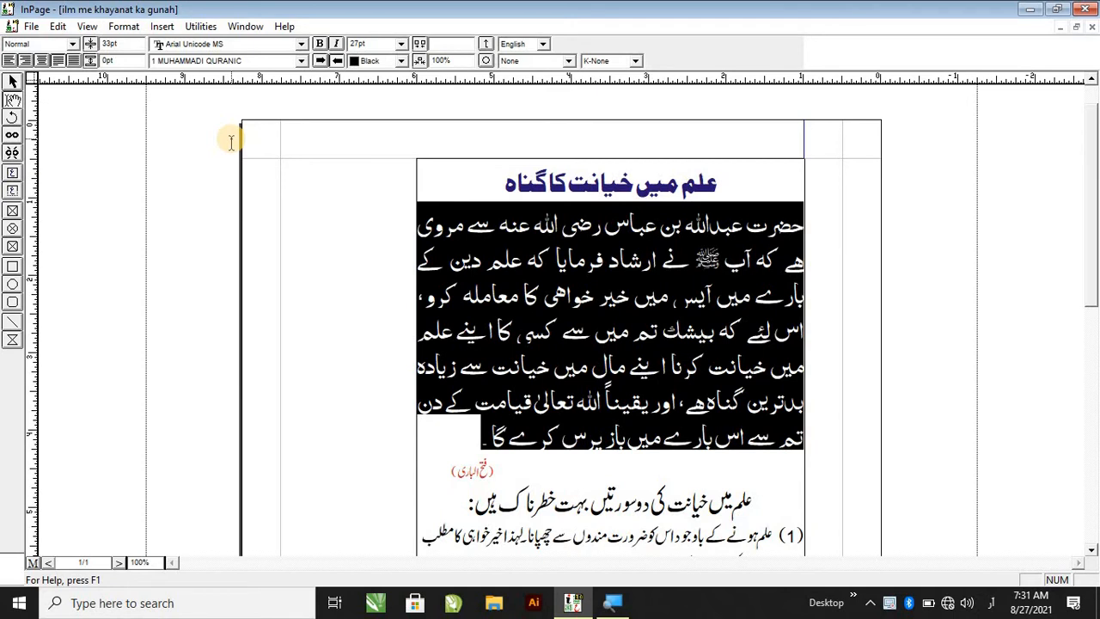
click(268, 63)
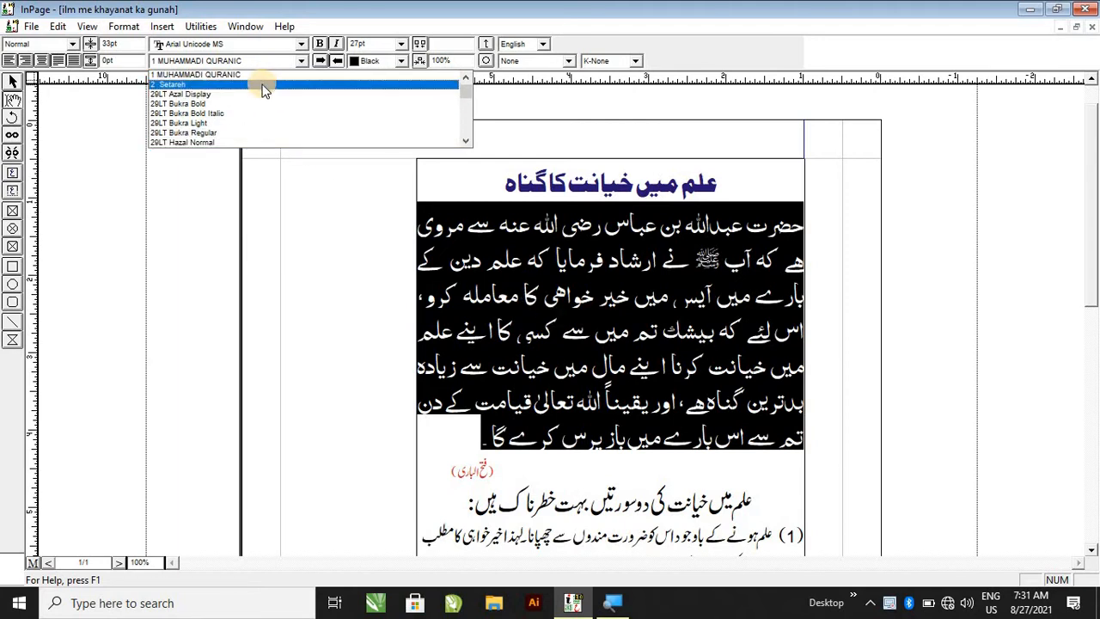
click(260, 84)
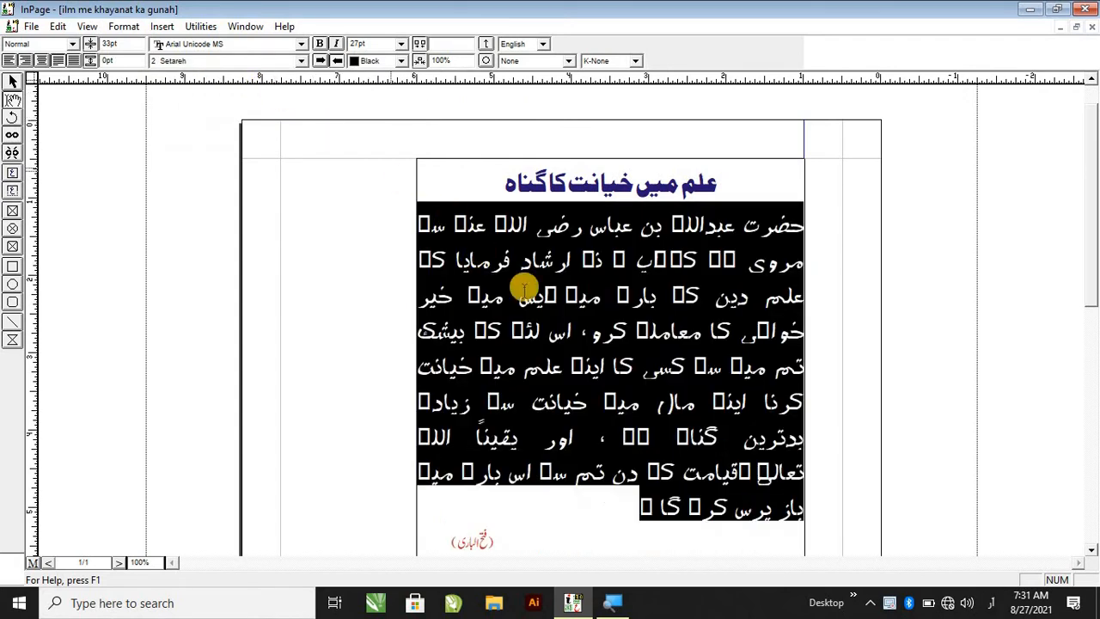
Set the first body paragraph's Urdu font to Faiz Nastaliq and deselect the paragraph.
click(265, 61)
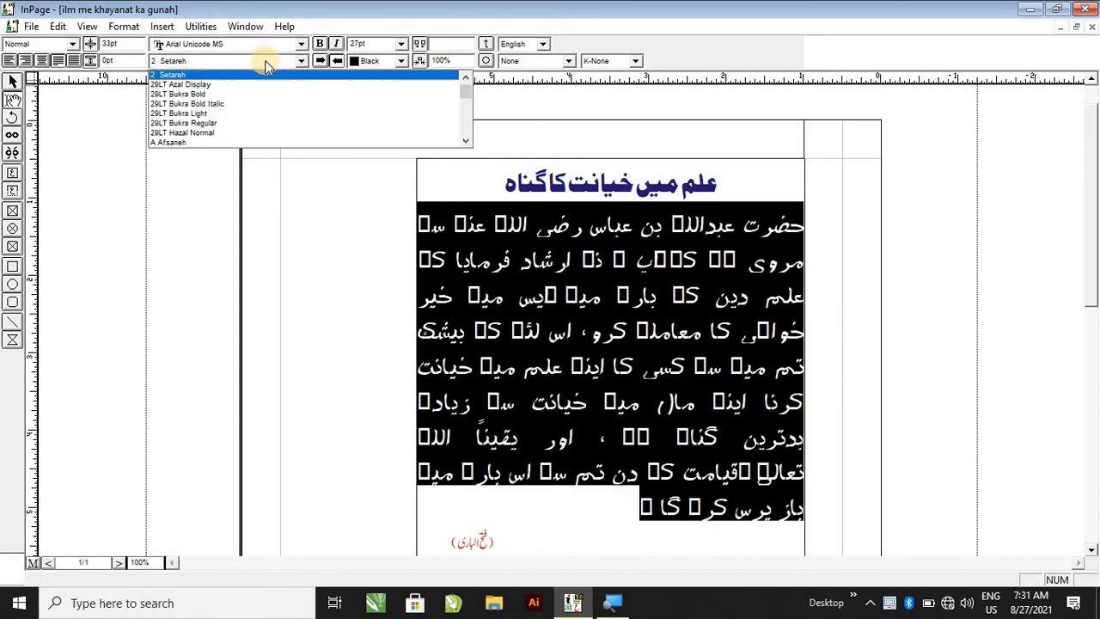
key(f)
key(Return)
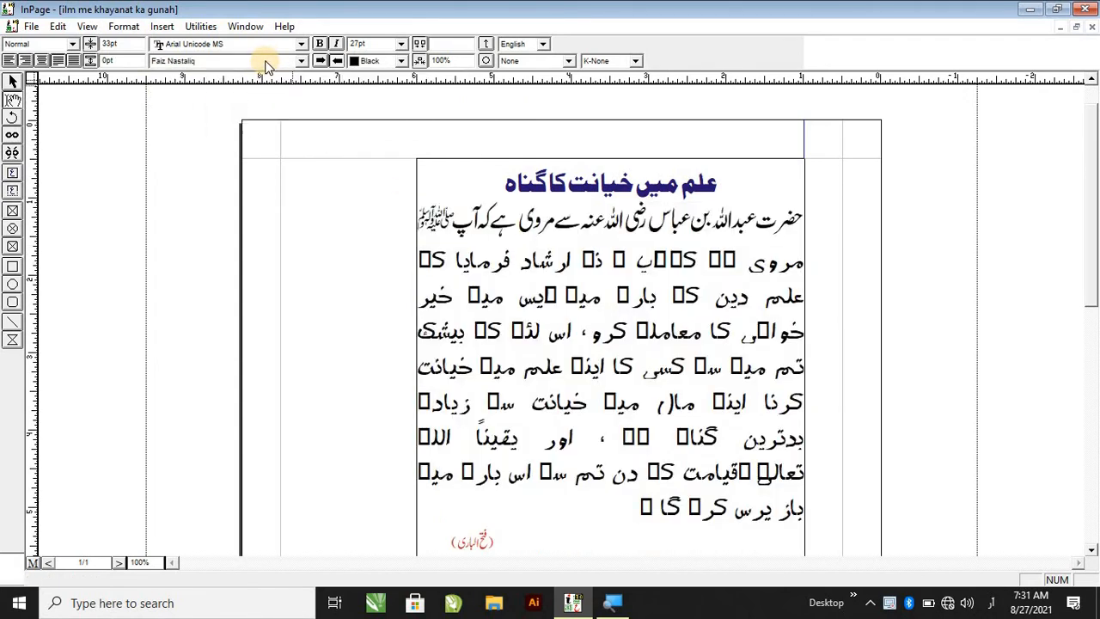
click(696, 268)
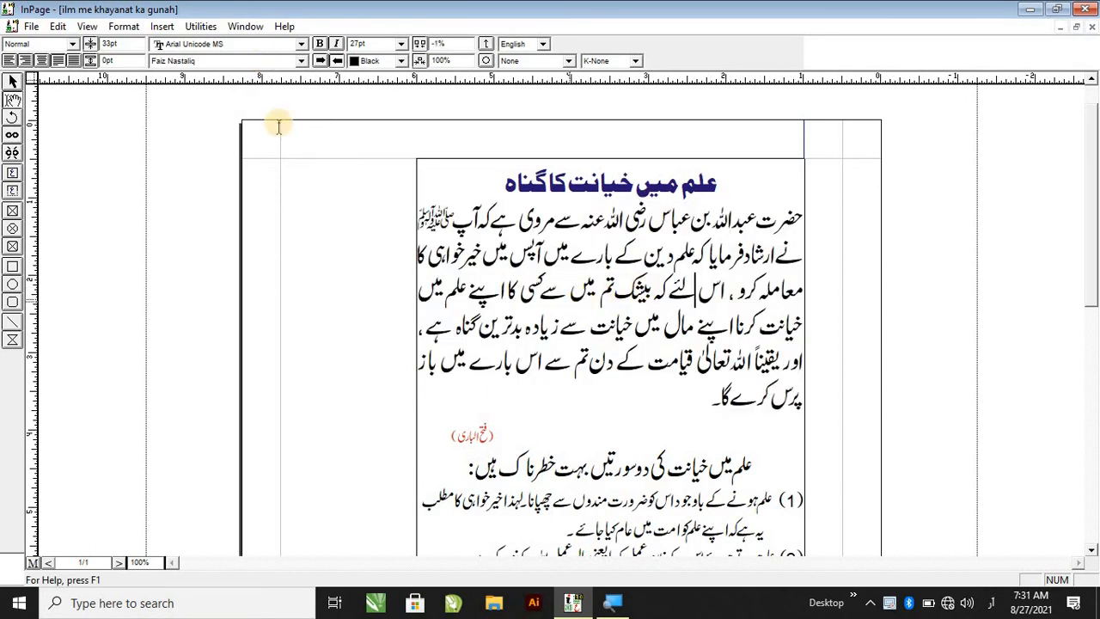
drag(728, 400, 828, 222)
click(133, 32)
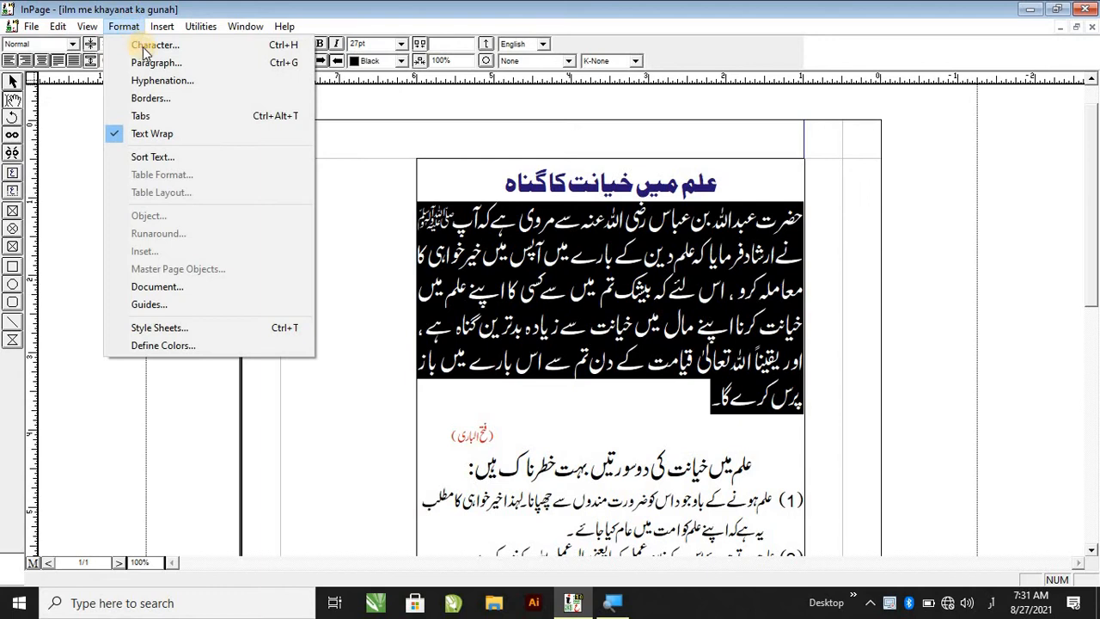
click(577, 215)
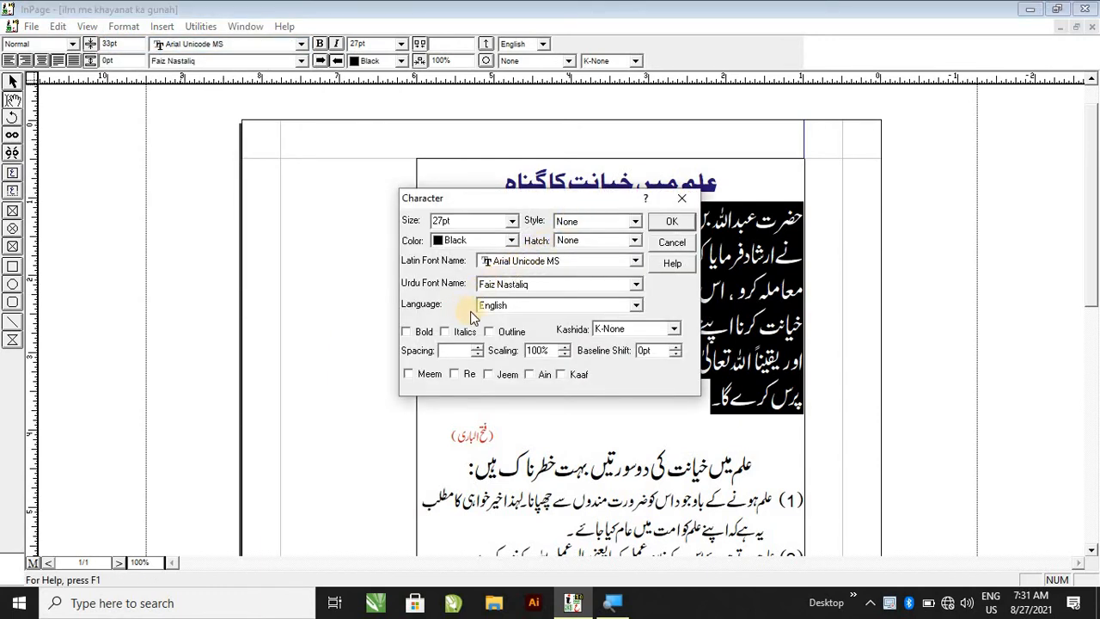
click(567, 222)
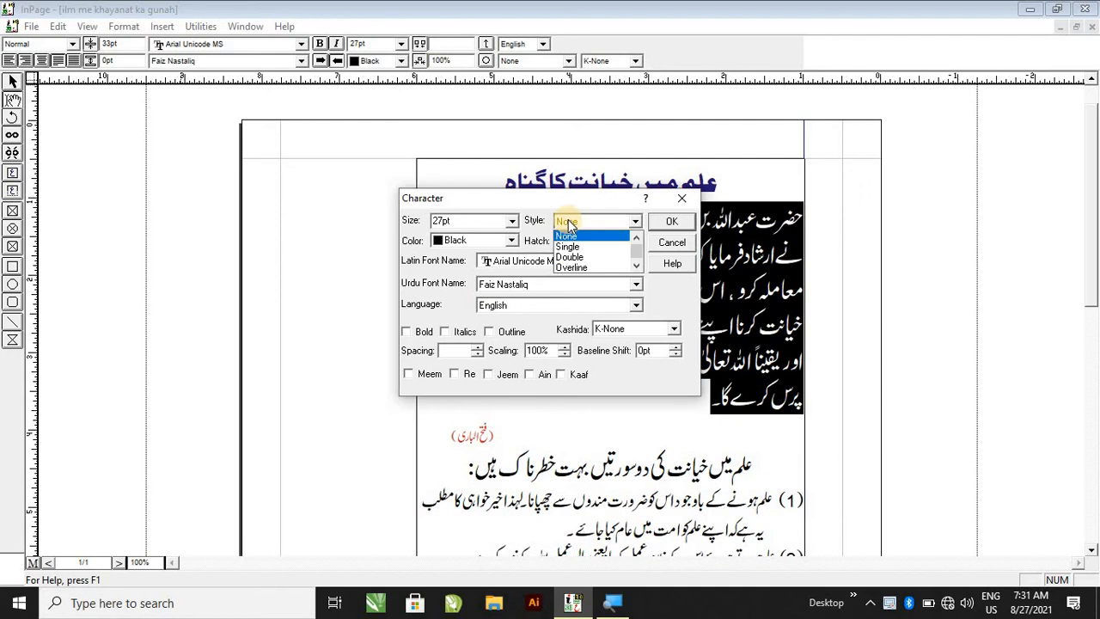
click(671, 264)
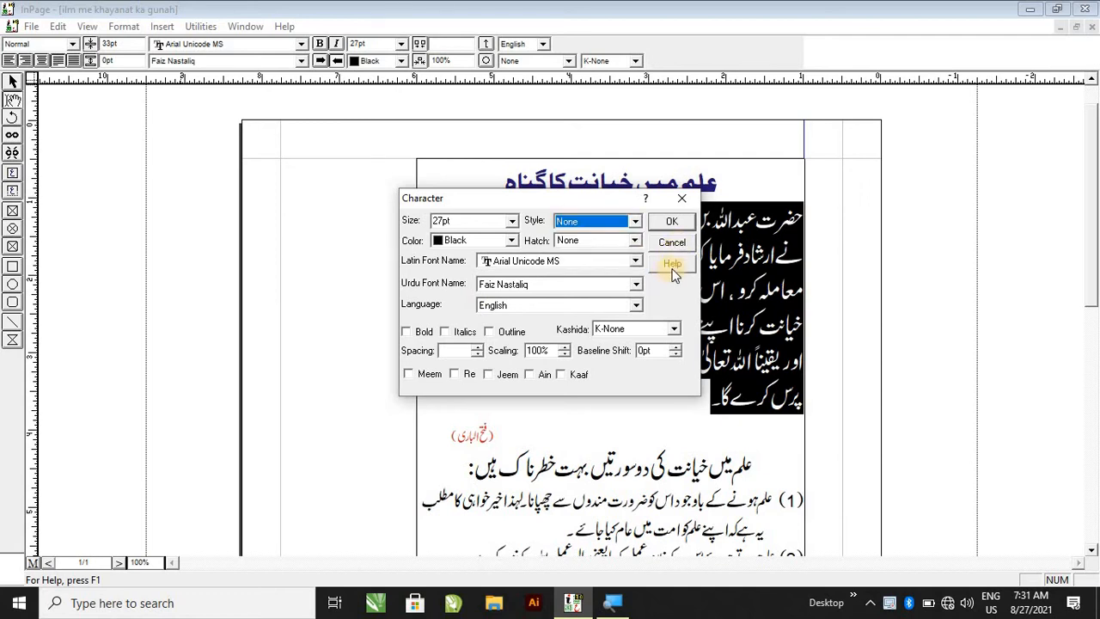
click(671, 241)
click(683, 327)
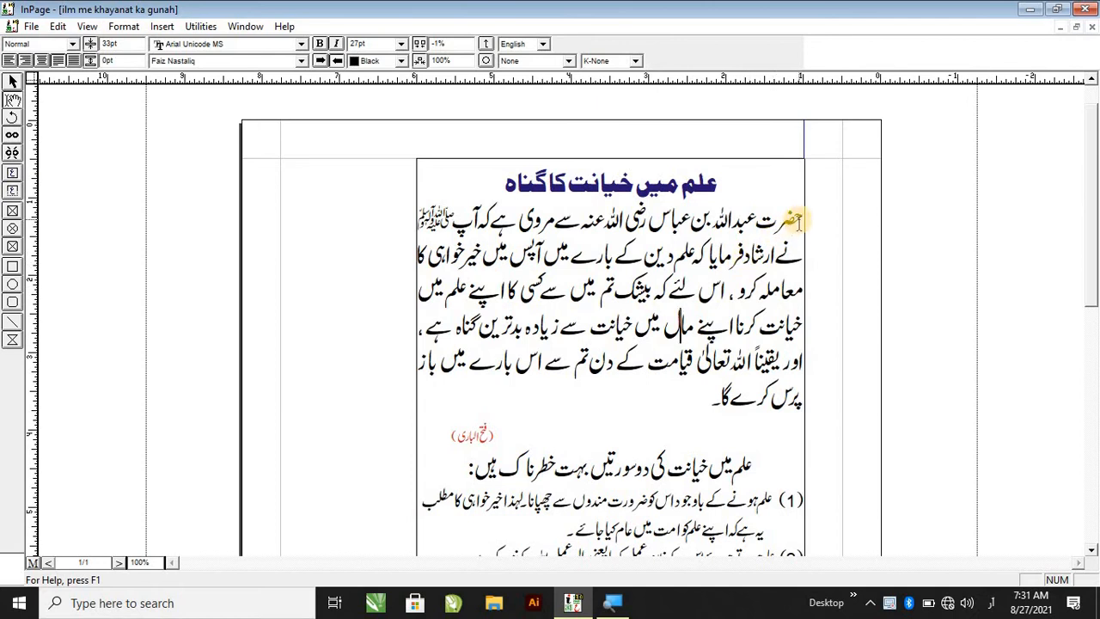
Apply the Single style to the first two words of the first body paragraph through the Character settings.
drag(798, 222, 711, 222)
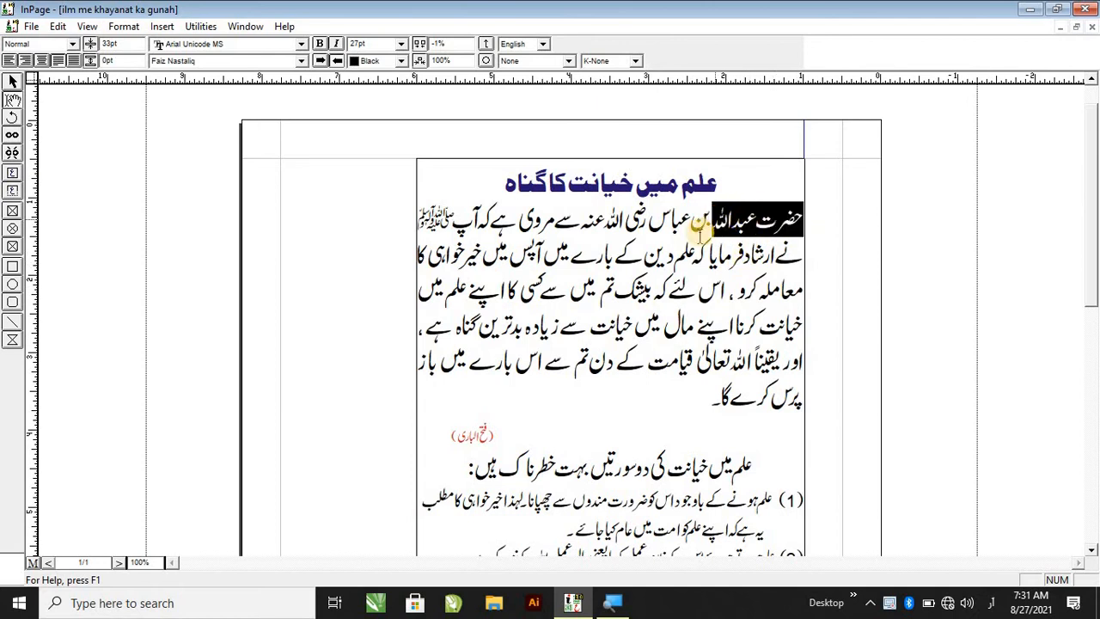
click(130, 27)
click(139, 41)
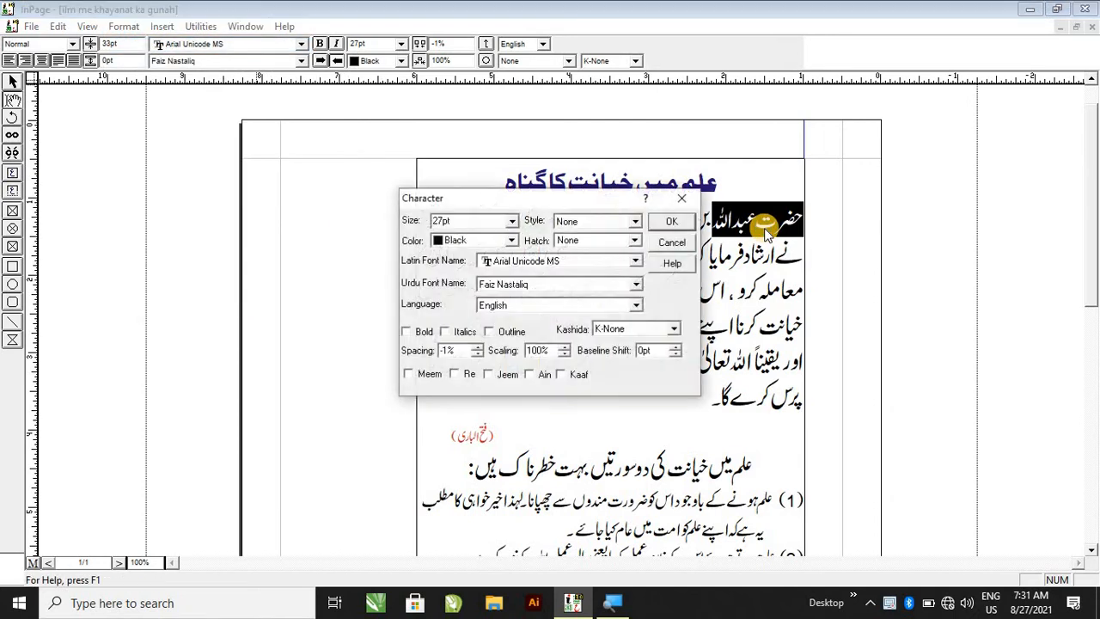
click(589, 221)
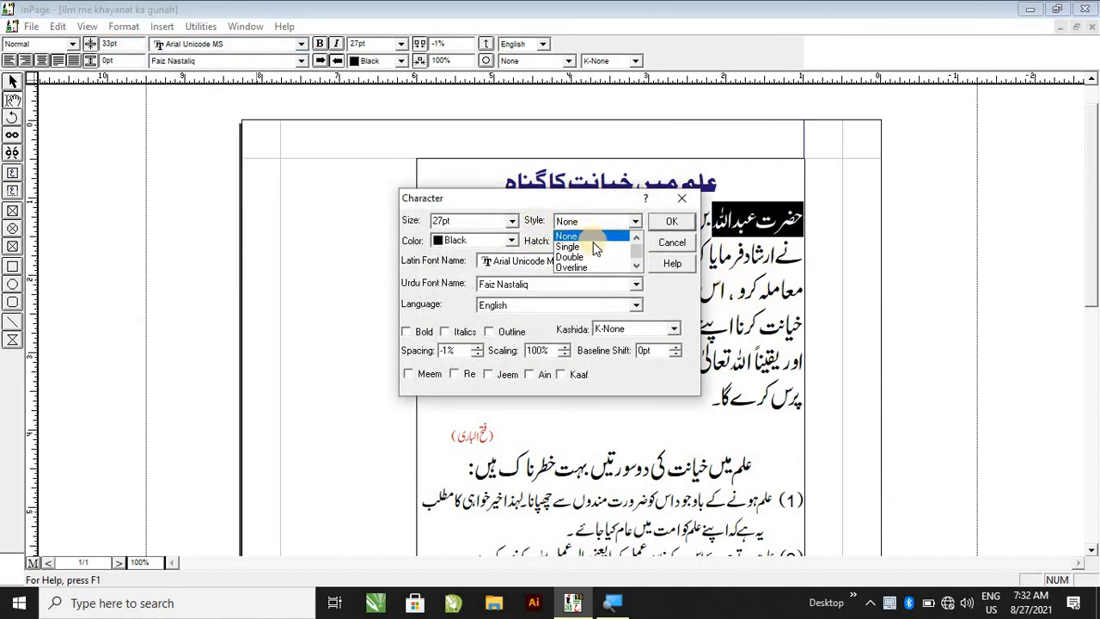
click(593, 247)
click(671, 222)
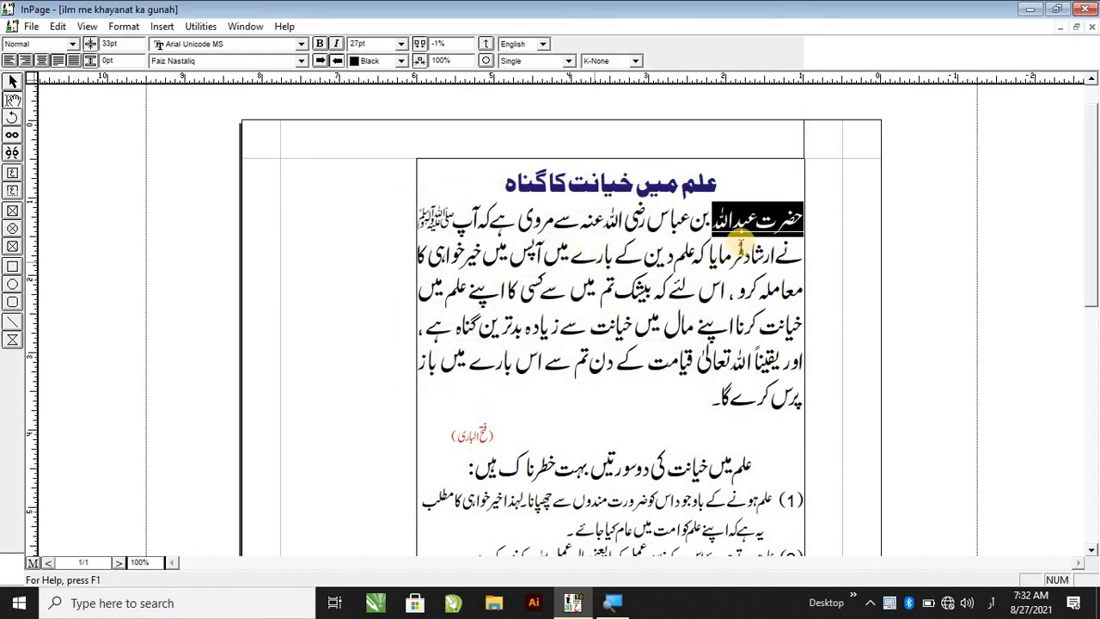
Try the Double and Overline styles on the first two words of the first body paragraph.
drag(715, 218, 814, 222)
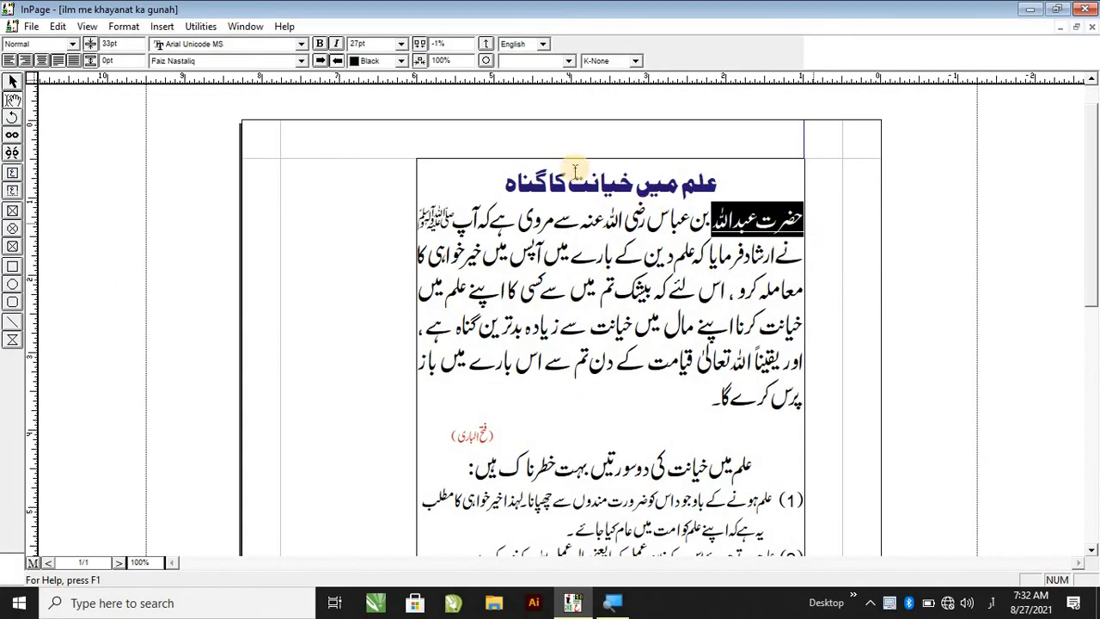
click(537, 63)
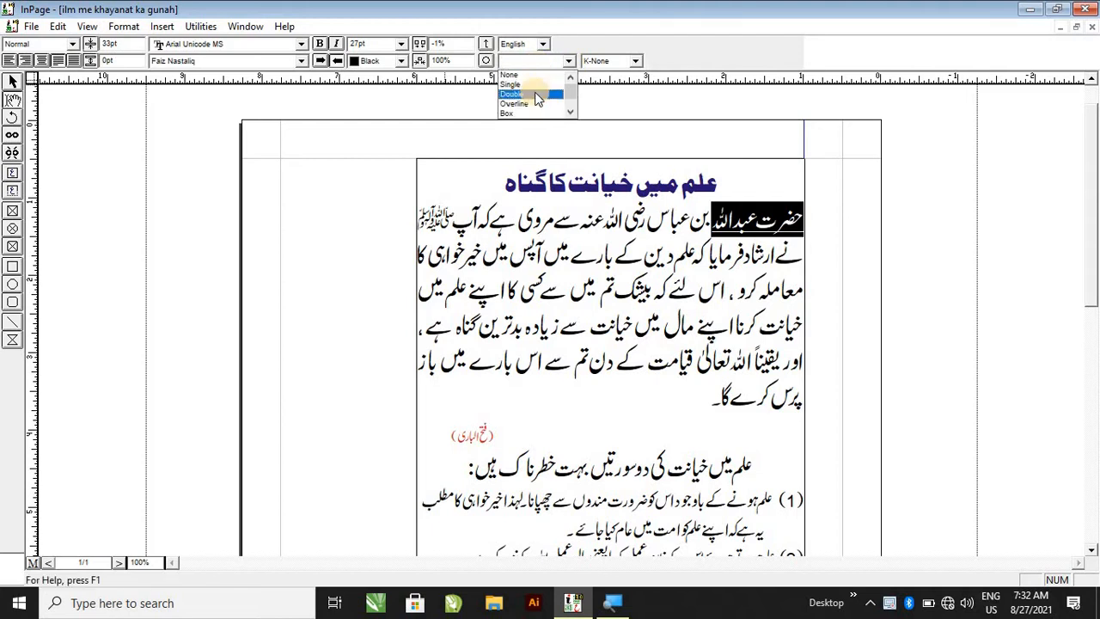
click(533, 93)
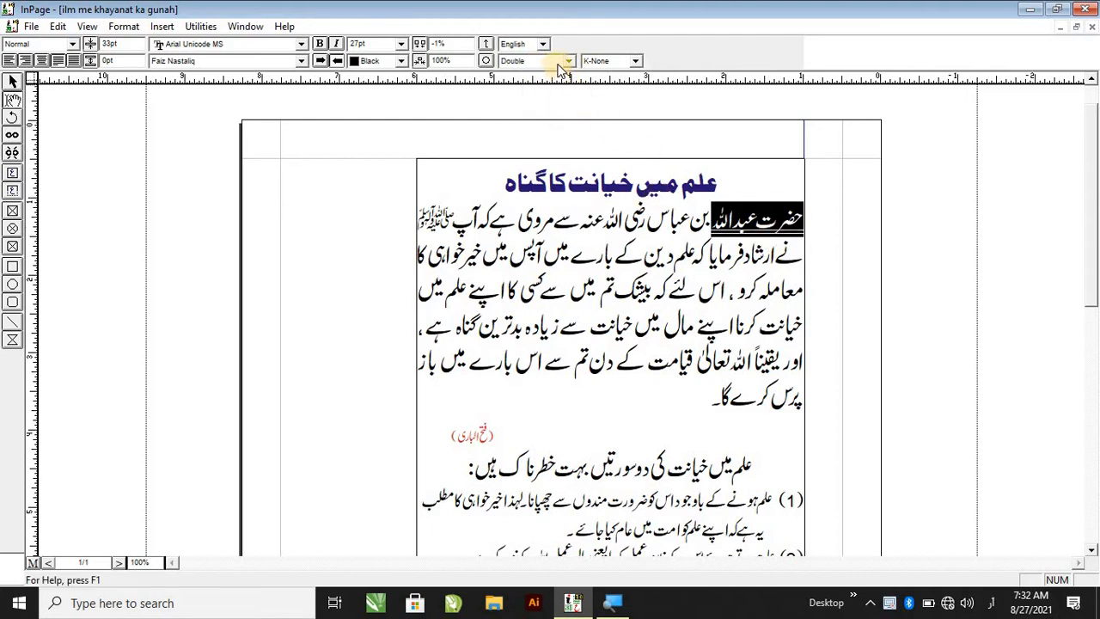
click(558, 63)
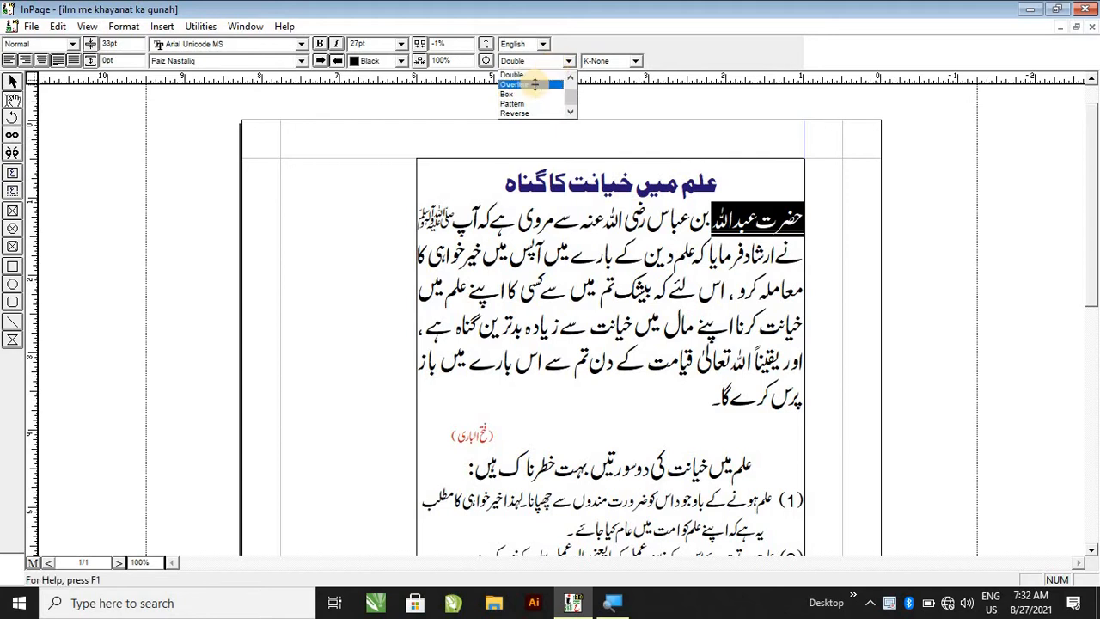
click(534, 84)
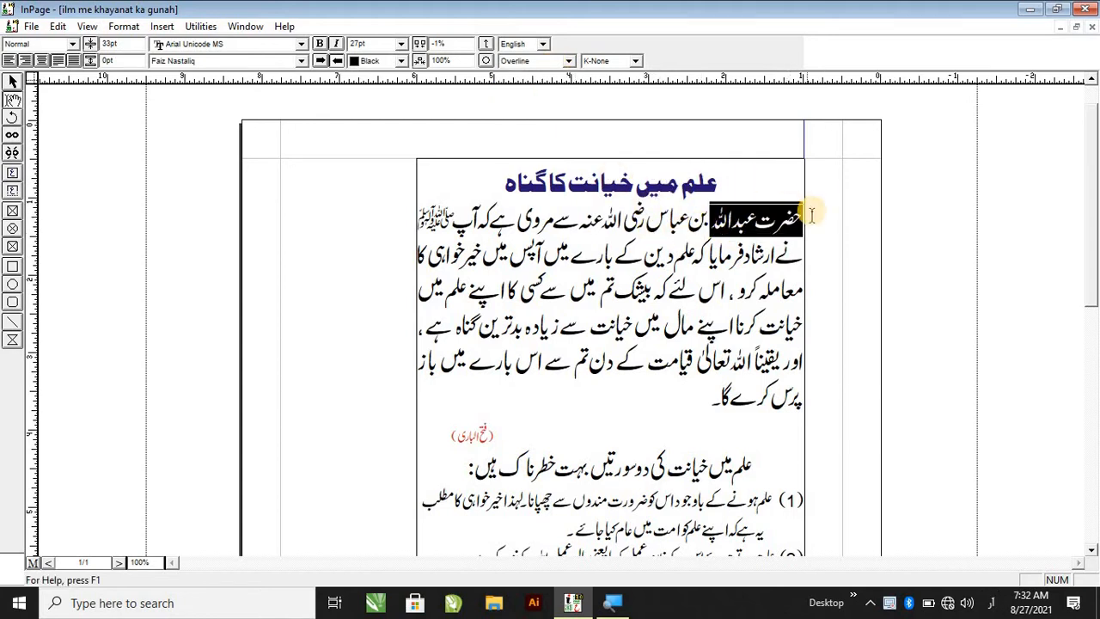
Apply the Box style to the first two words of the first body paragraph and deselect them.
click(521, 72)
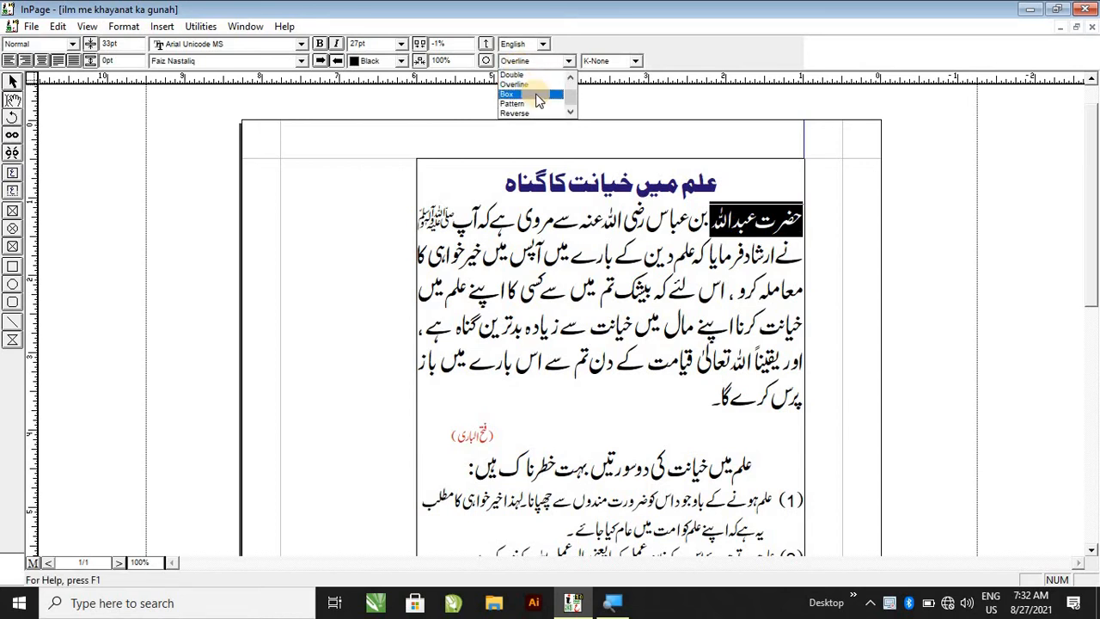
click(531, 93)
click(709, 219)
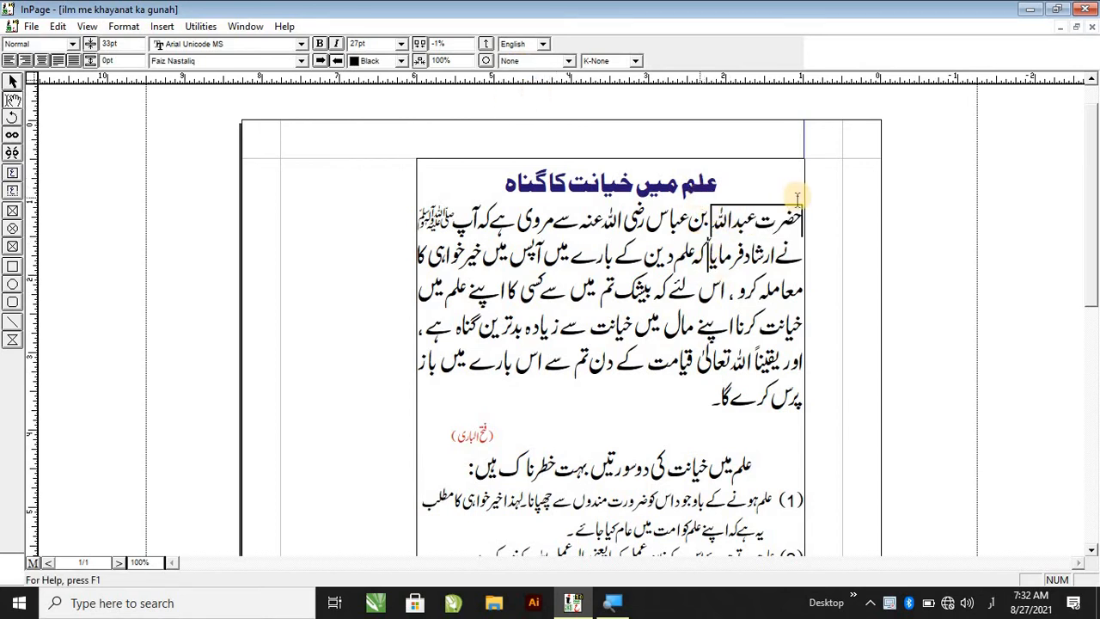
key(Down)
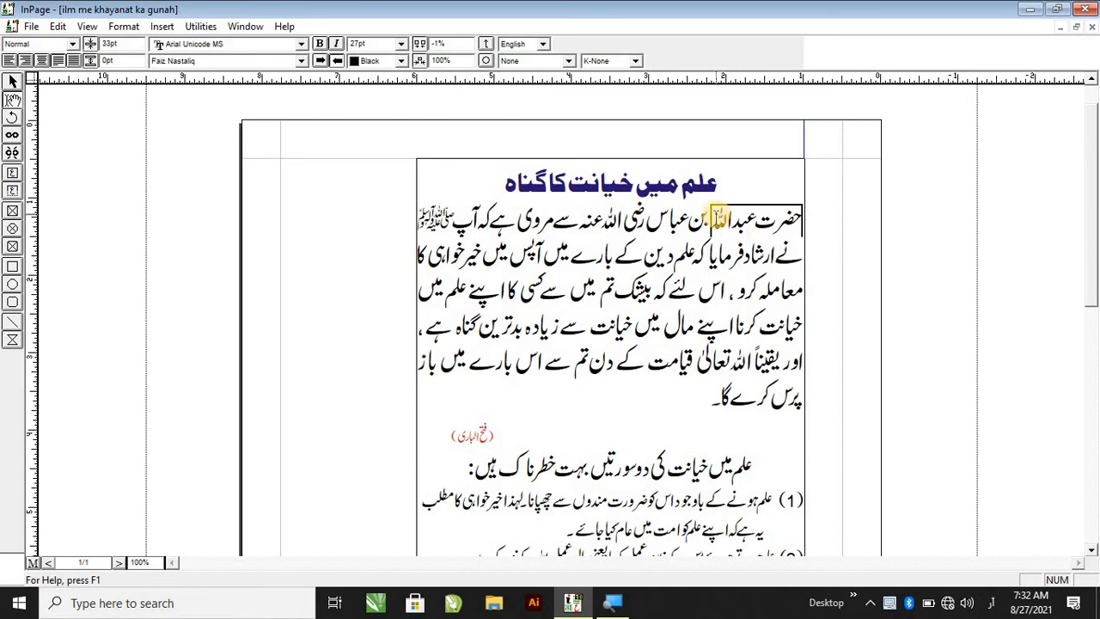
Change the boxed opening words of the first body paragraph to the Pattern style and deselect them.
drag(716, 217, 823, 215)
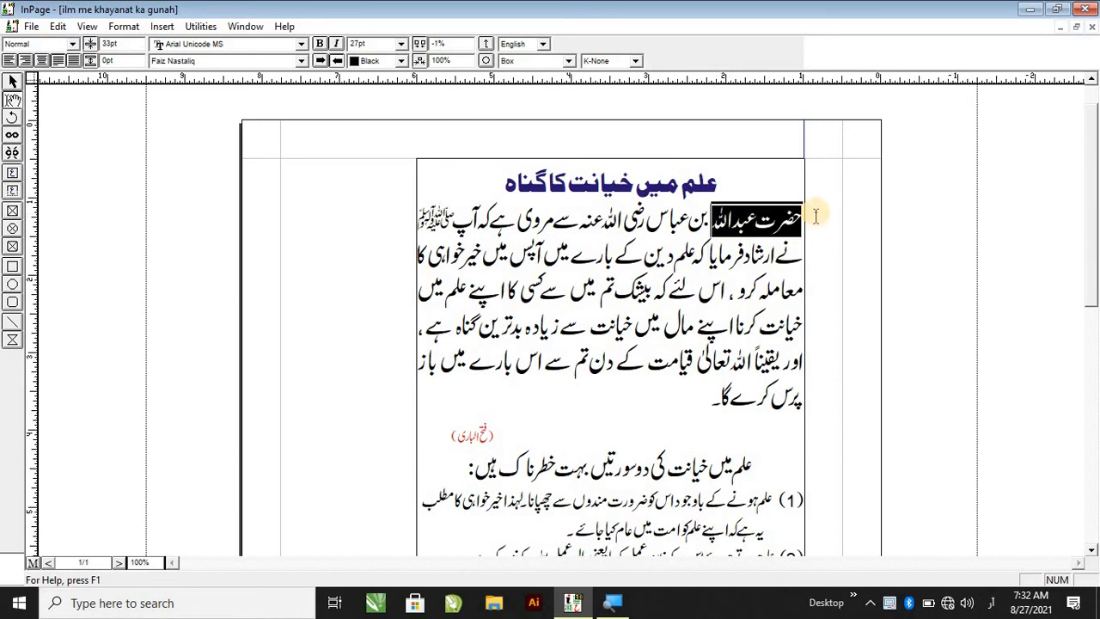
click(567, 61)
click(530, 99)
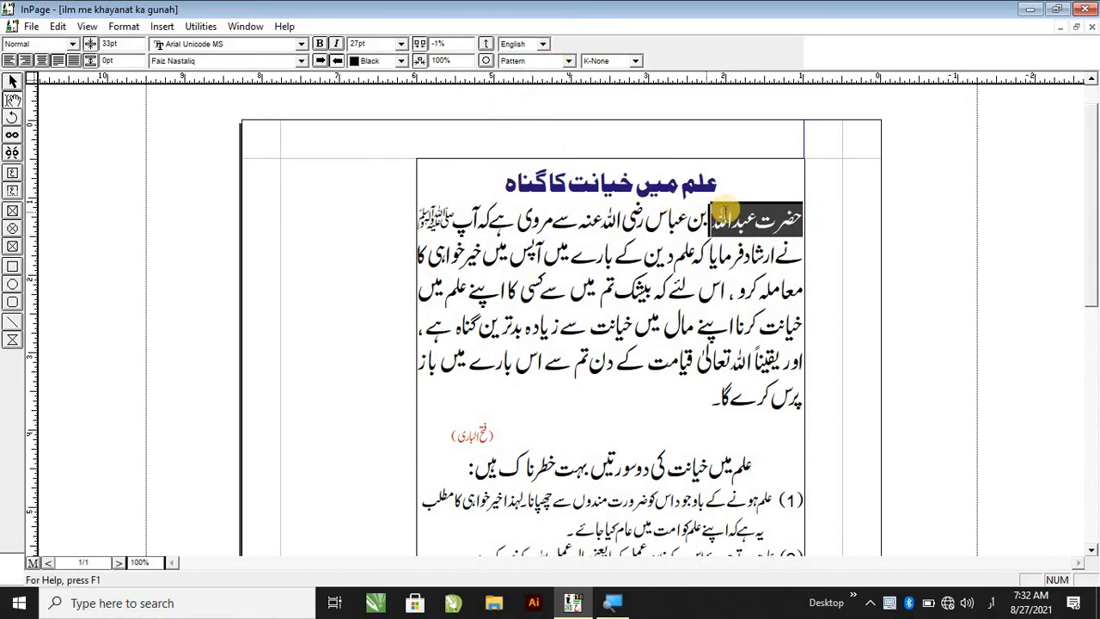
click(725, 213)
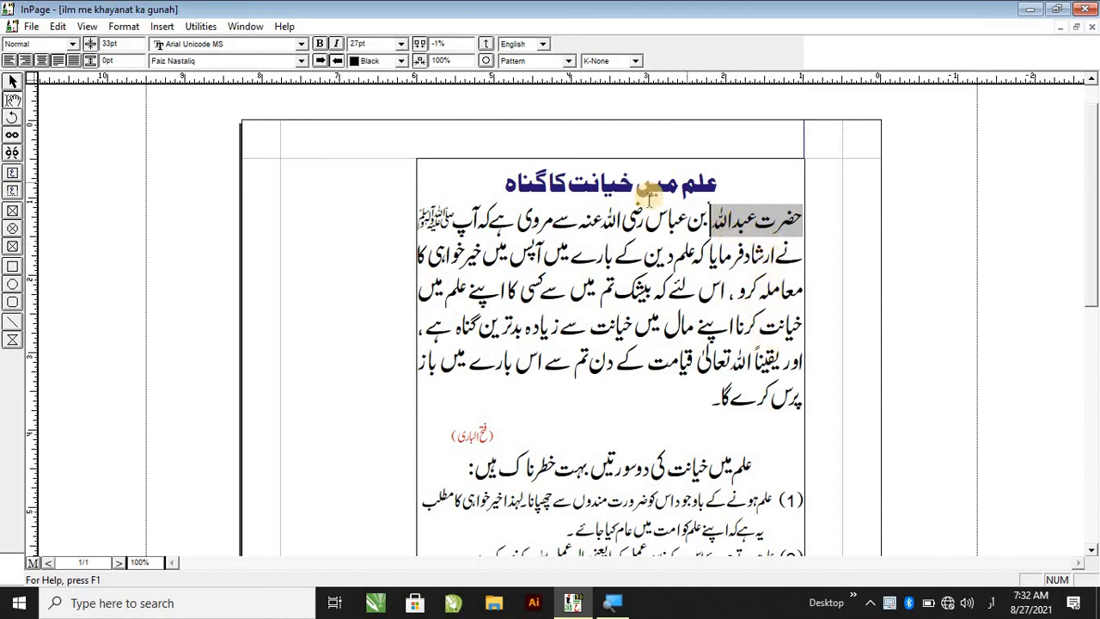
Set the style of the first two words of the first body paragraph to Reverse and deselect them.
drag(711, 220, 801, 211)
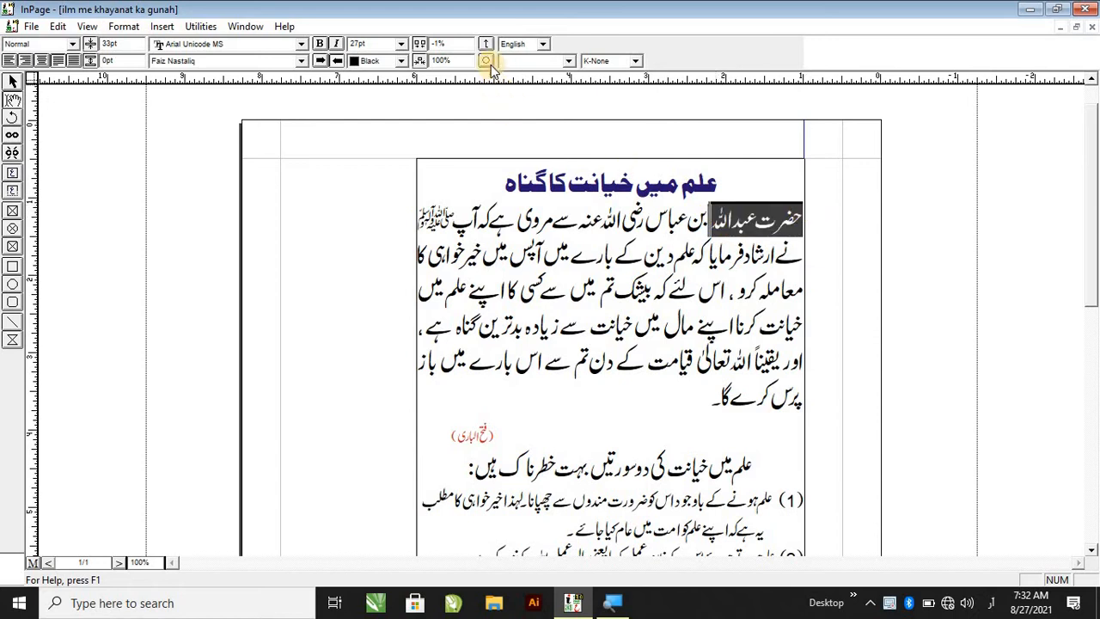
click(550, 62)
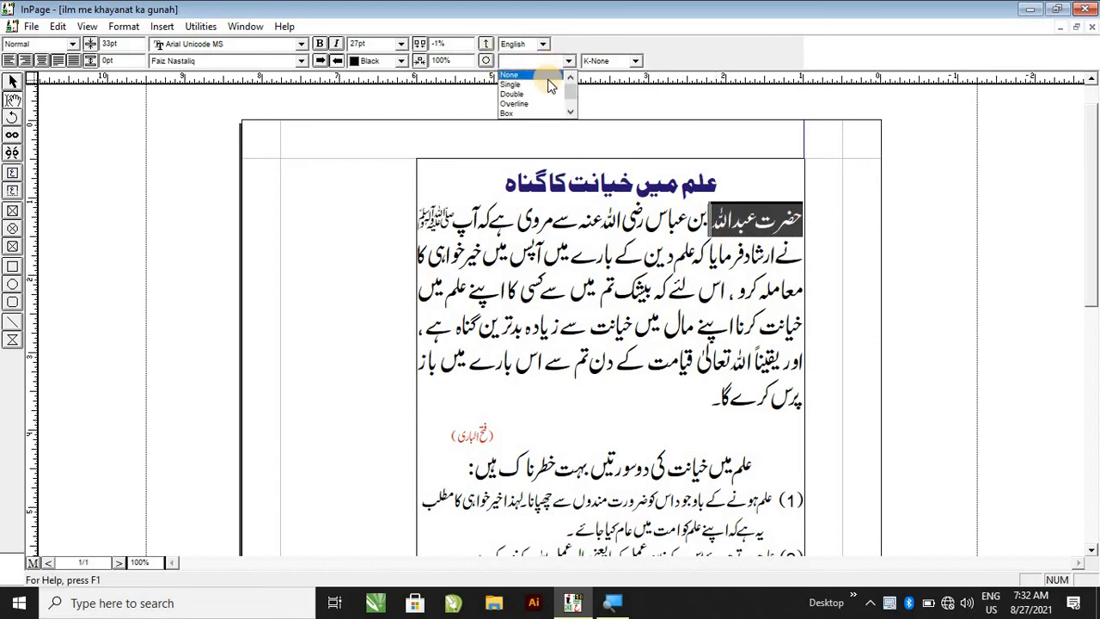
scroll(548, 87, down, 2)
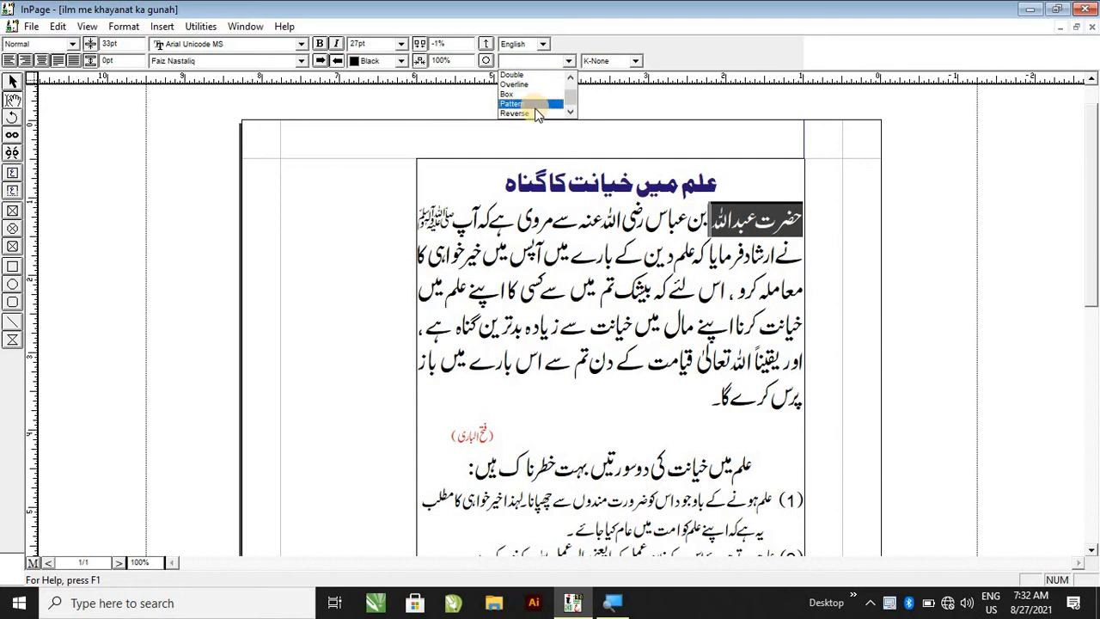
click(532, 112)
click(733, 225)
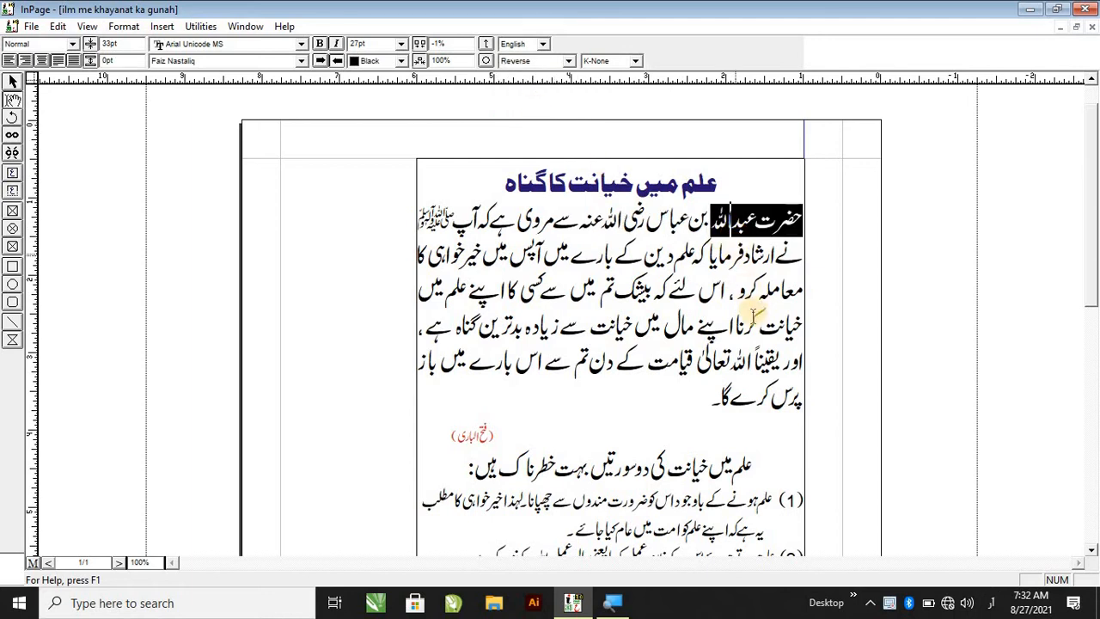
Colour the last line of the first body paragraph Red.
drag(704, 225, 720, 255)
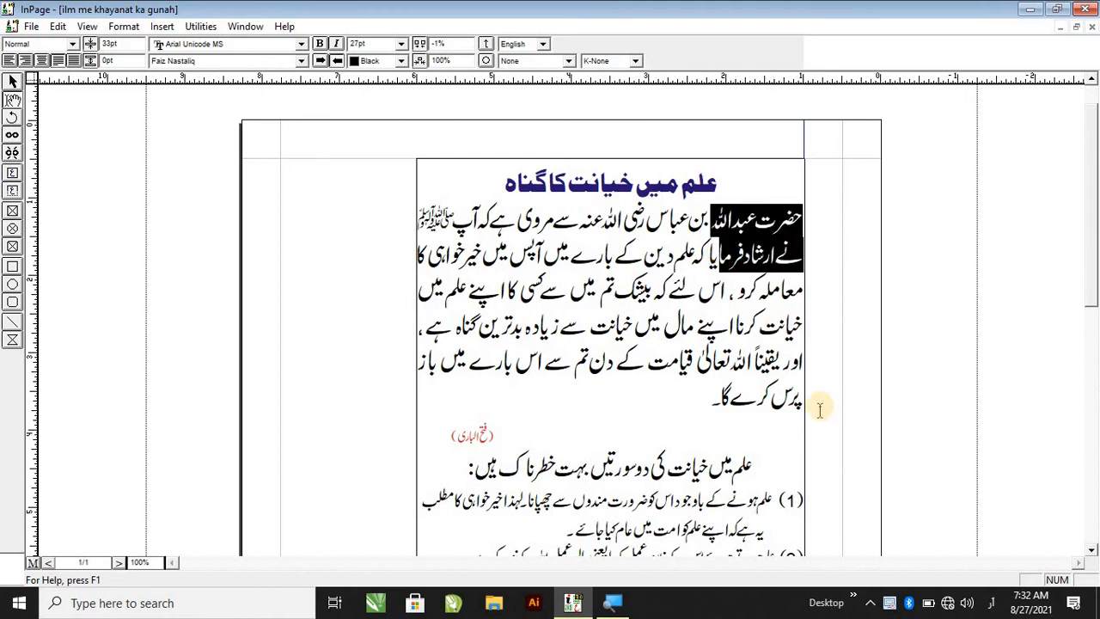
drag(706, 399, 815, 397)
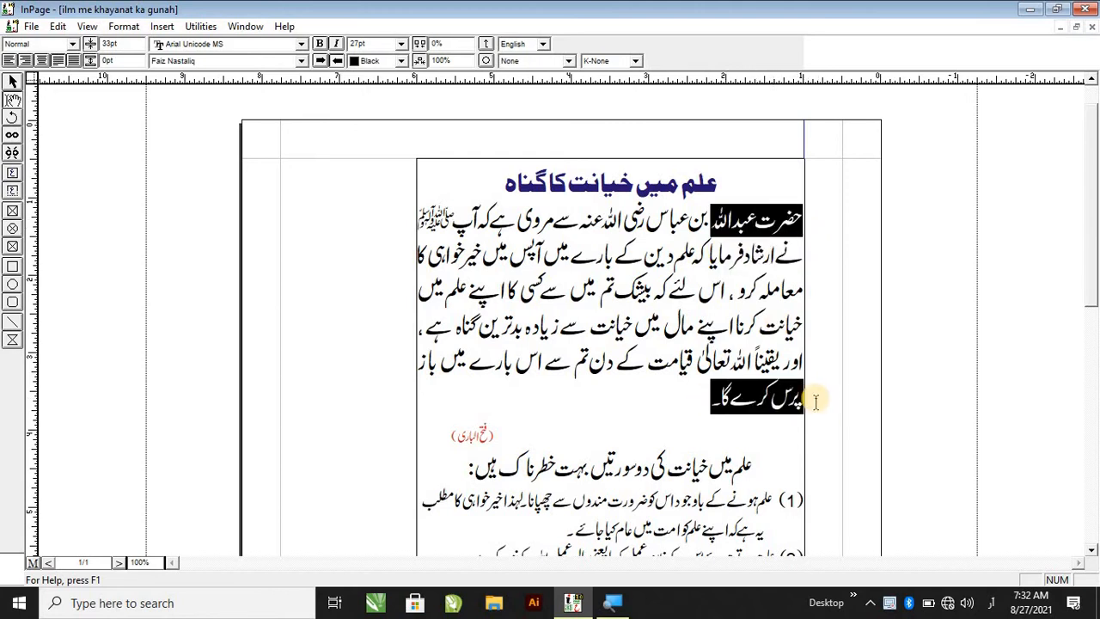
click(400, 60)
click(365, 96)
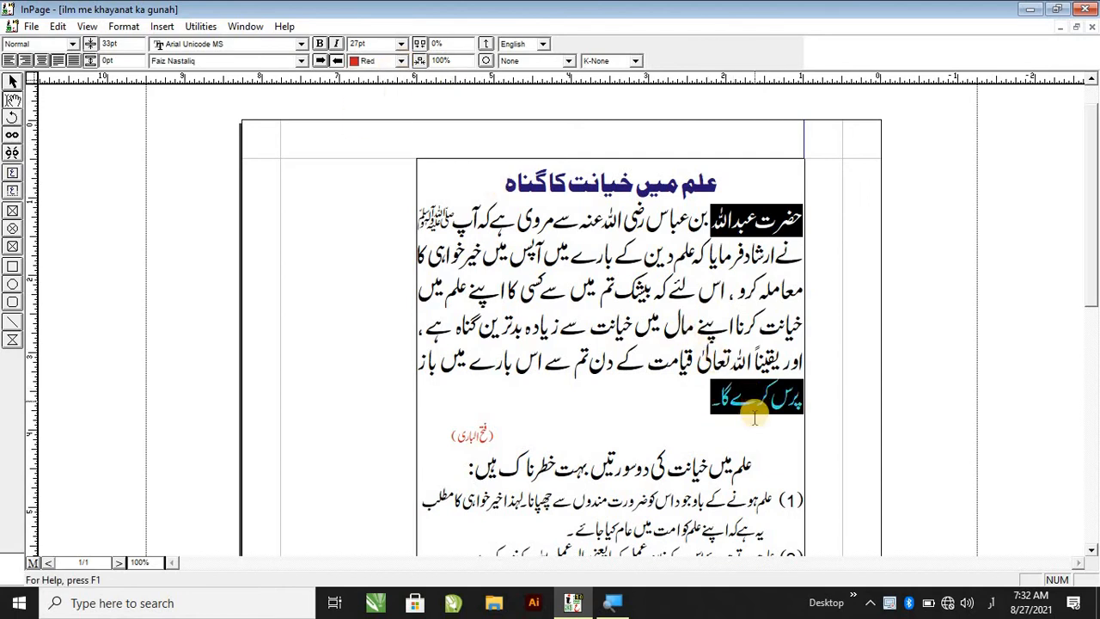
Apply the Reverse style to the red last line of the first body paragraph and deselect it.
drag(706, 398, 834, 385)
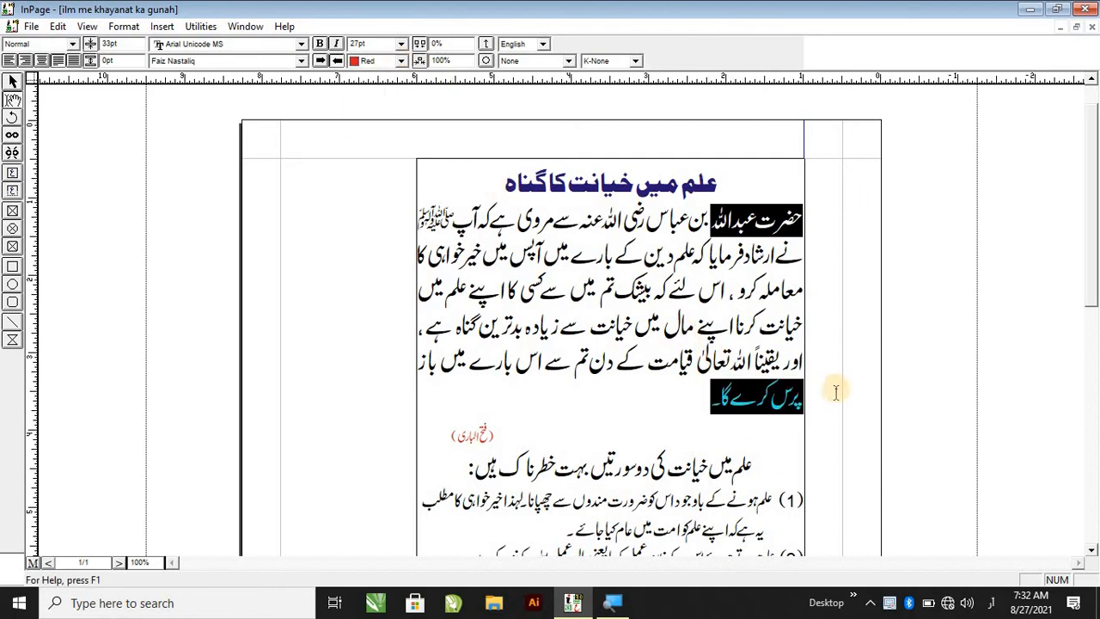
click(520, 62)
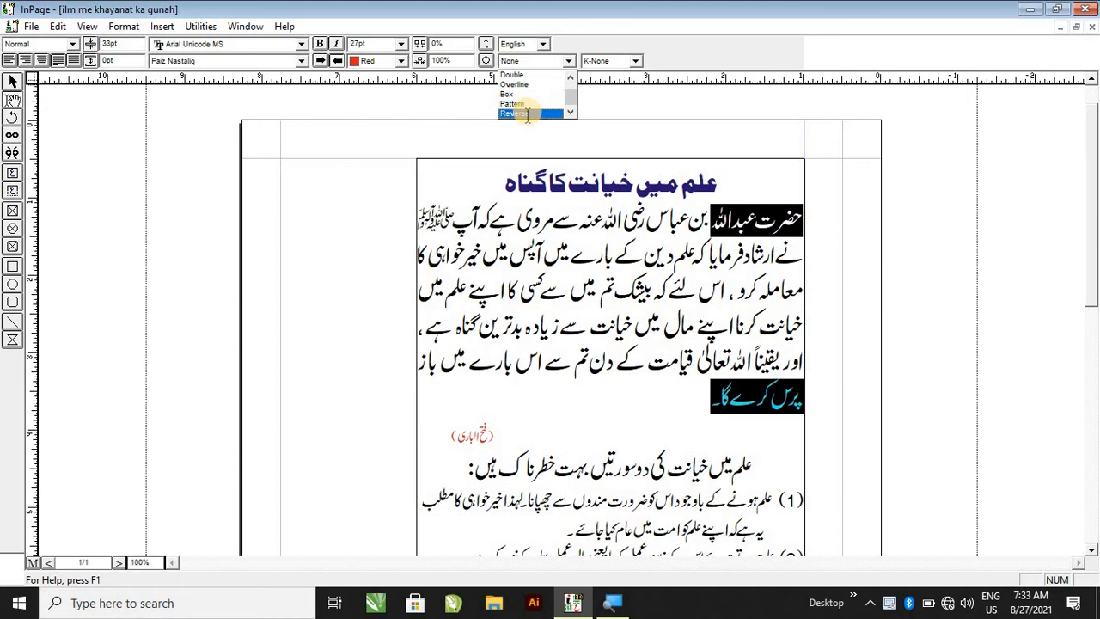
click(530, 115)
click(705, 390)
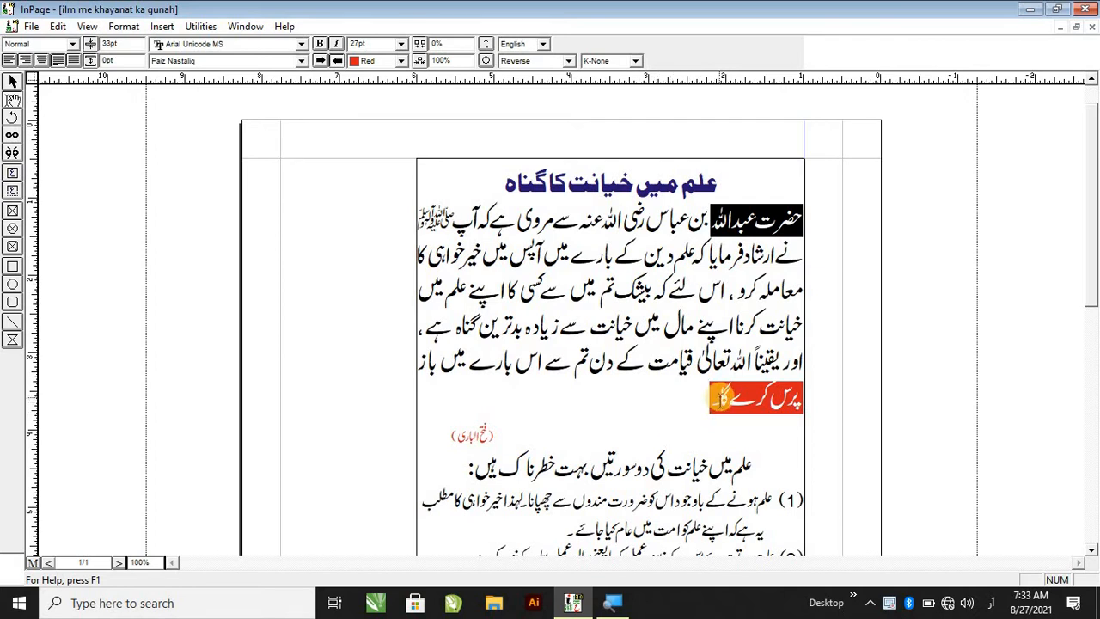
drag(726, 396, 810, 397)
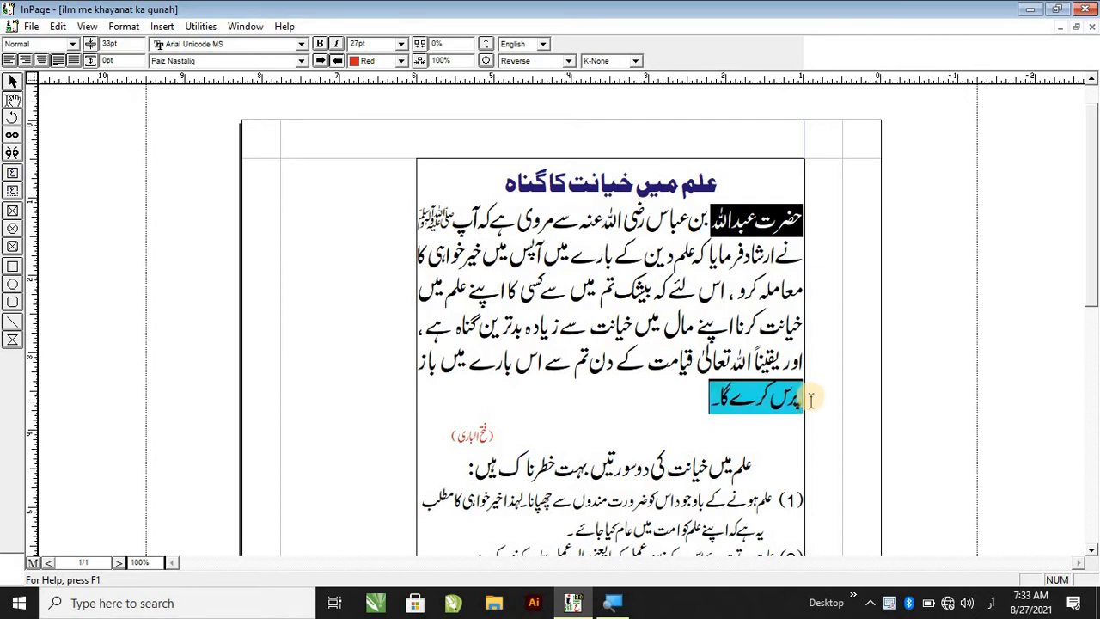
click(774, 396)
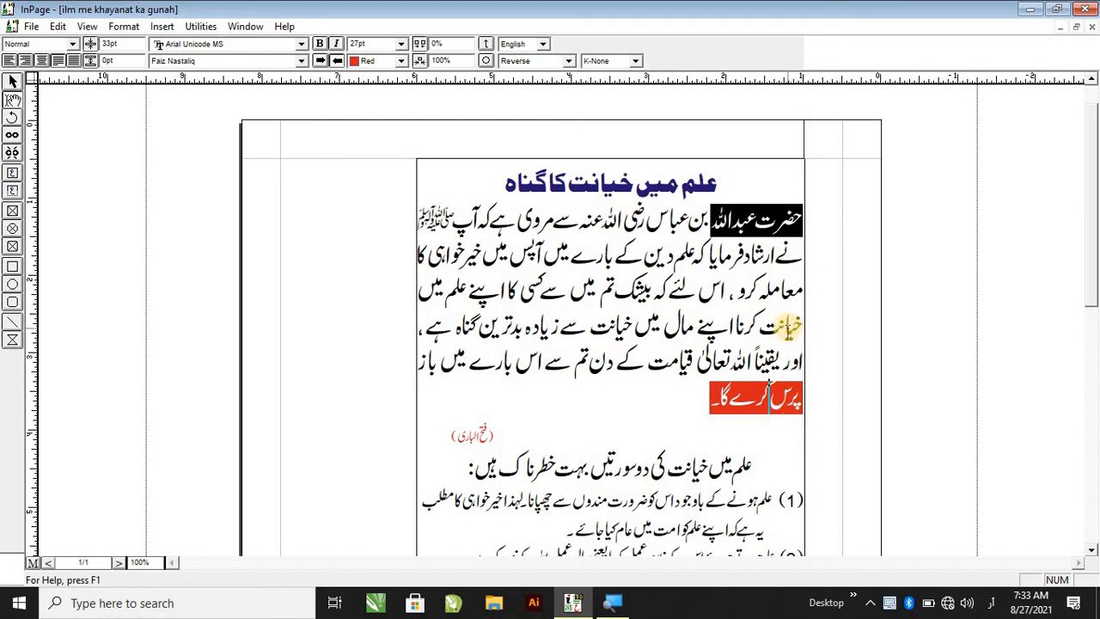
drag(787, 325, 626, 327)
click(626, 326)
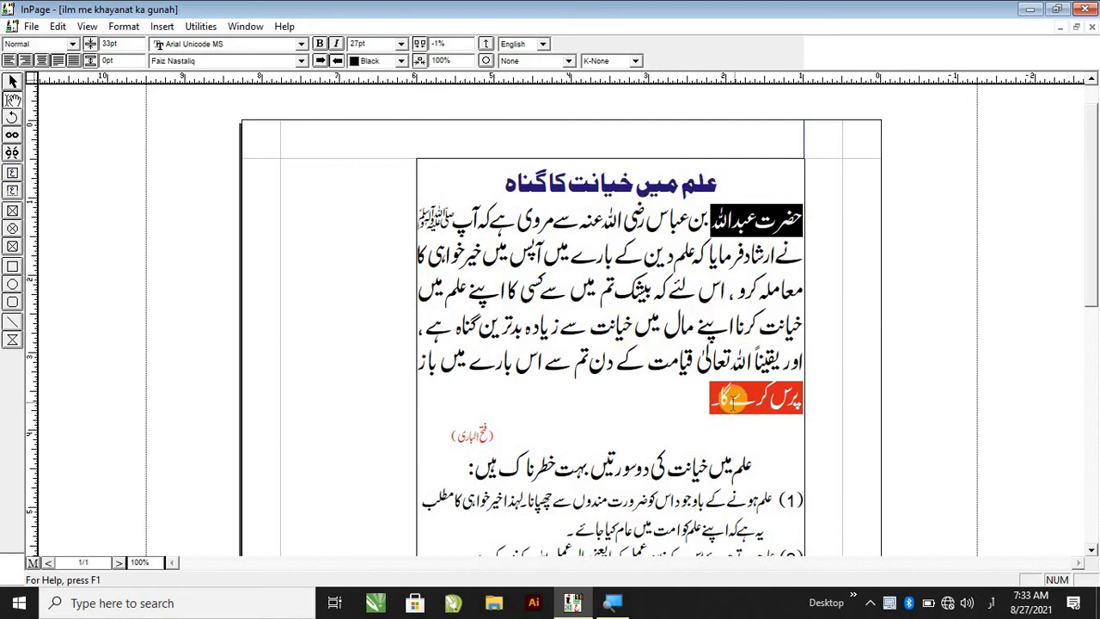
drag(712, 397, 737, 325)
click(738, 327)
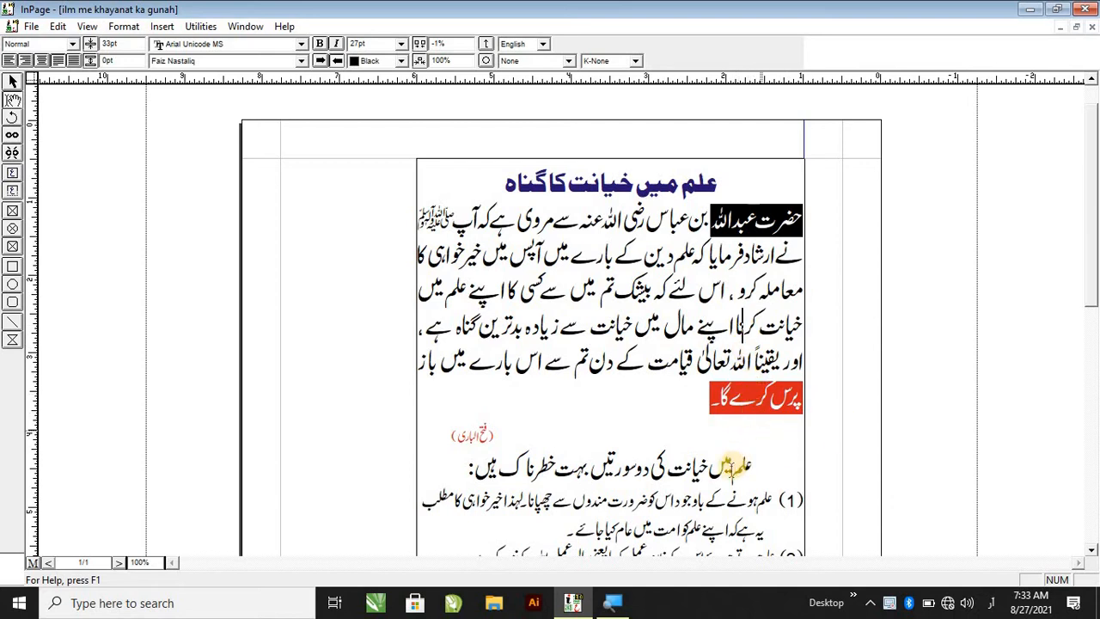
Apply the horizontal-line hatch to the red reversed last line of the first body paragraph and deselect it.
drag(710, 397, 819, 384)
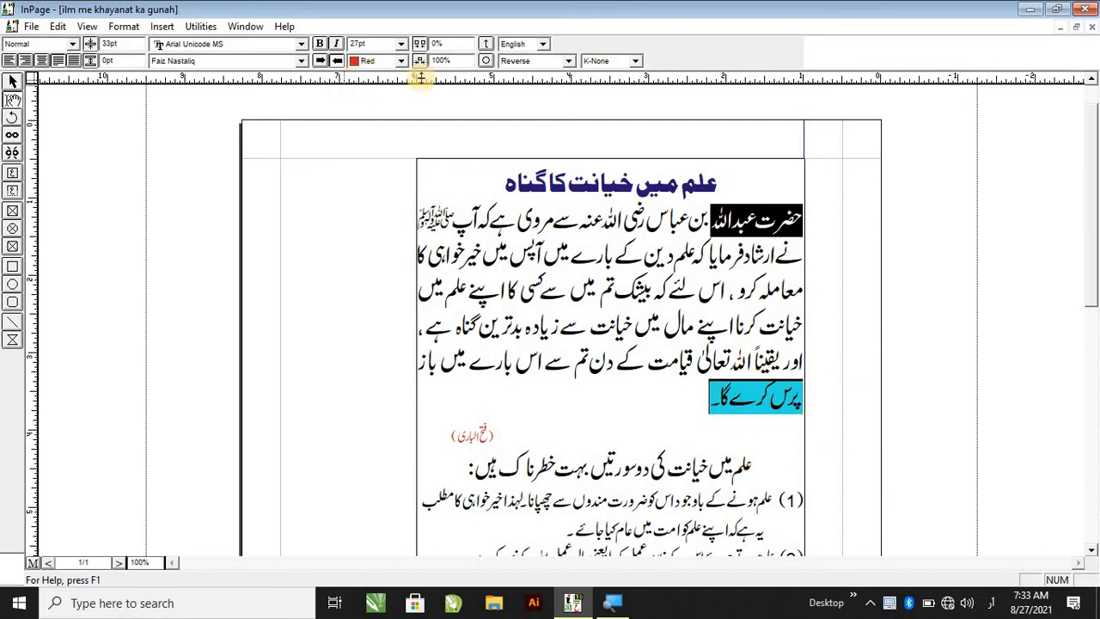
click(123, 26)
click(643, 287)
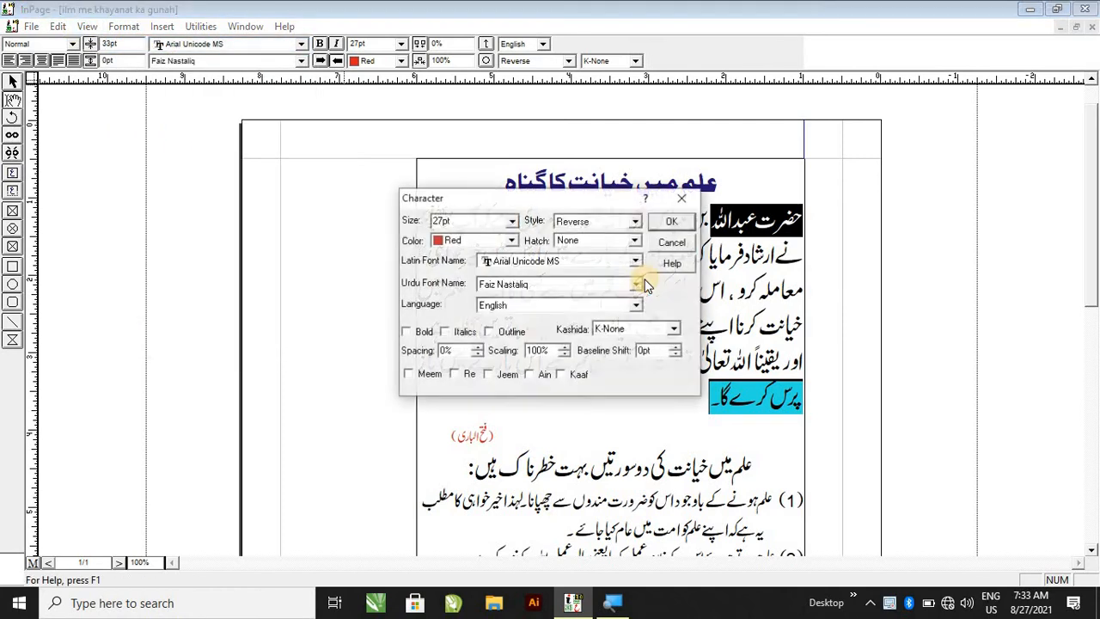
click(576, 242)
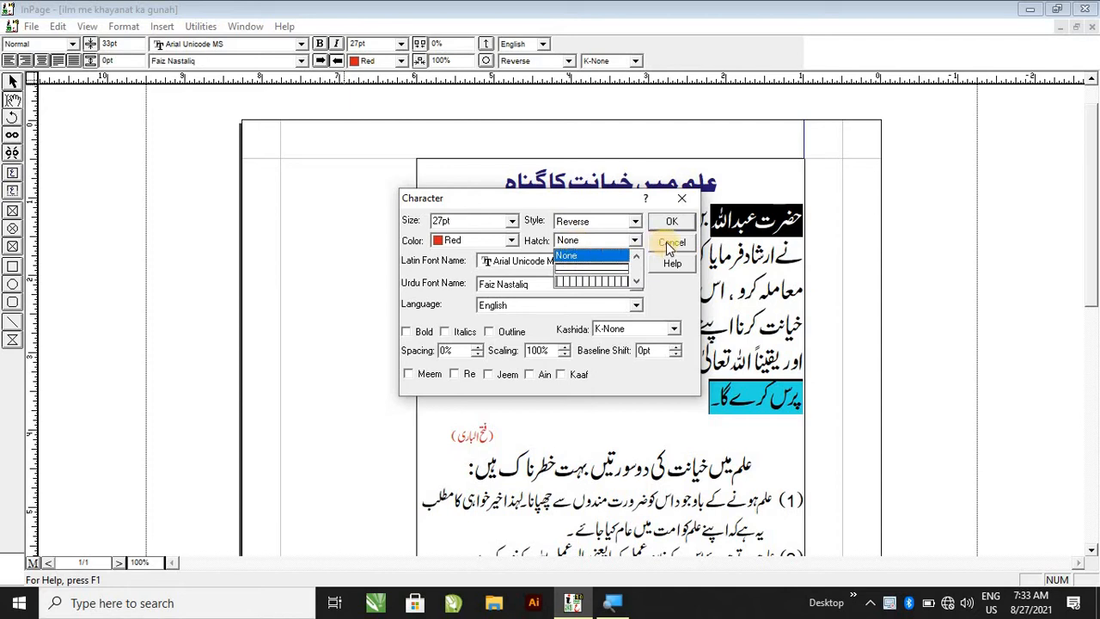
click(593, 268)
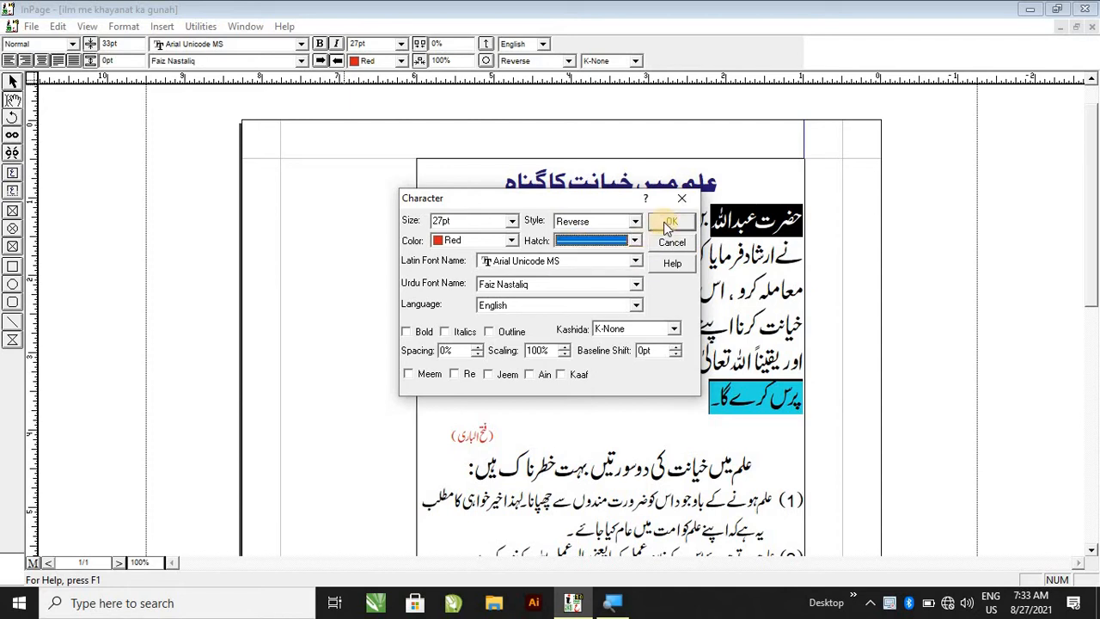
click(671, 221)
click(646, 359)
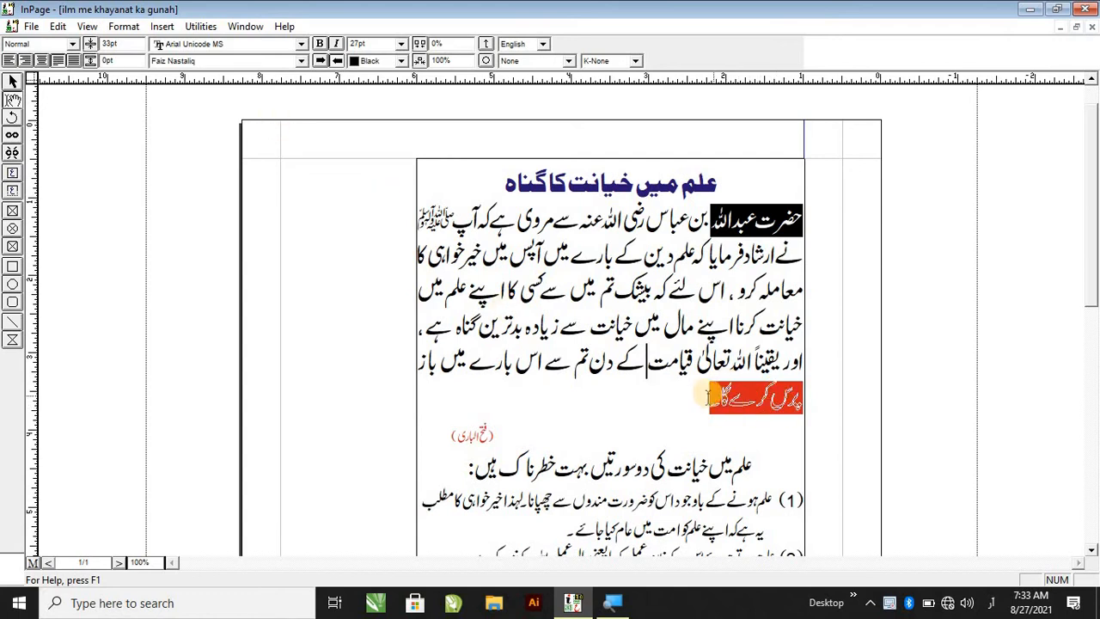
Reset the hatch of the red reversed last line of the first body paragraph to None.
drag(710, 395, 797, 397)
click(124, 25)
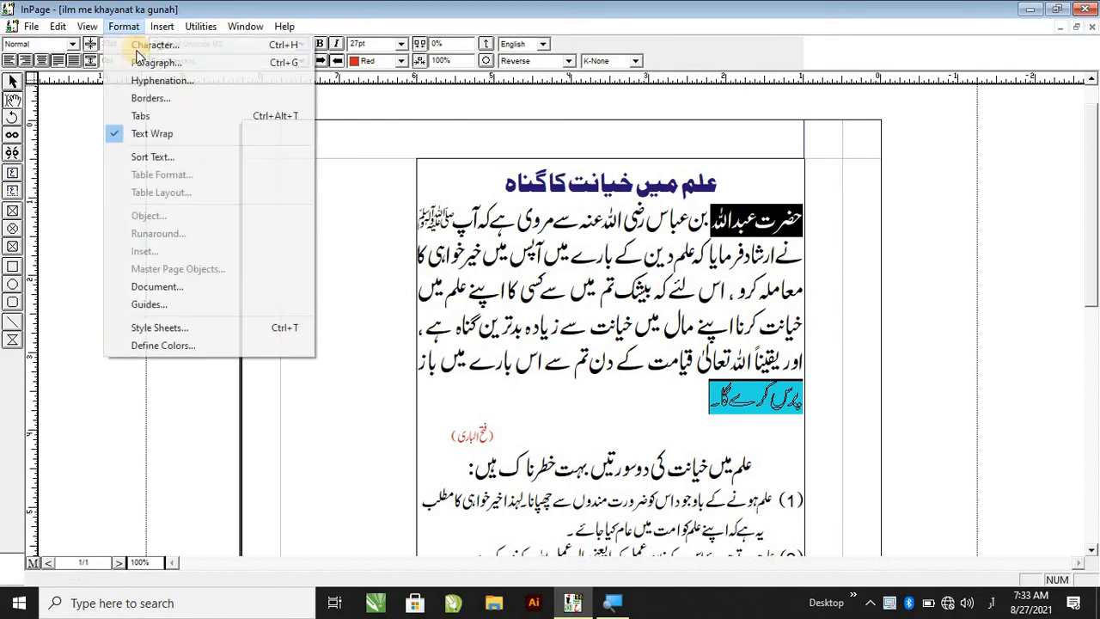
click(163, 44)
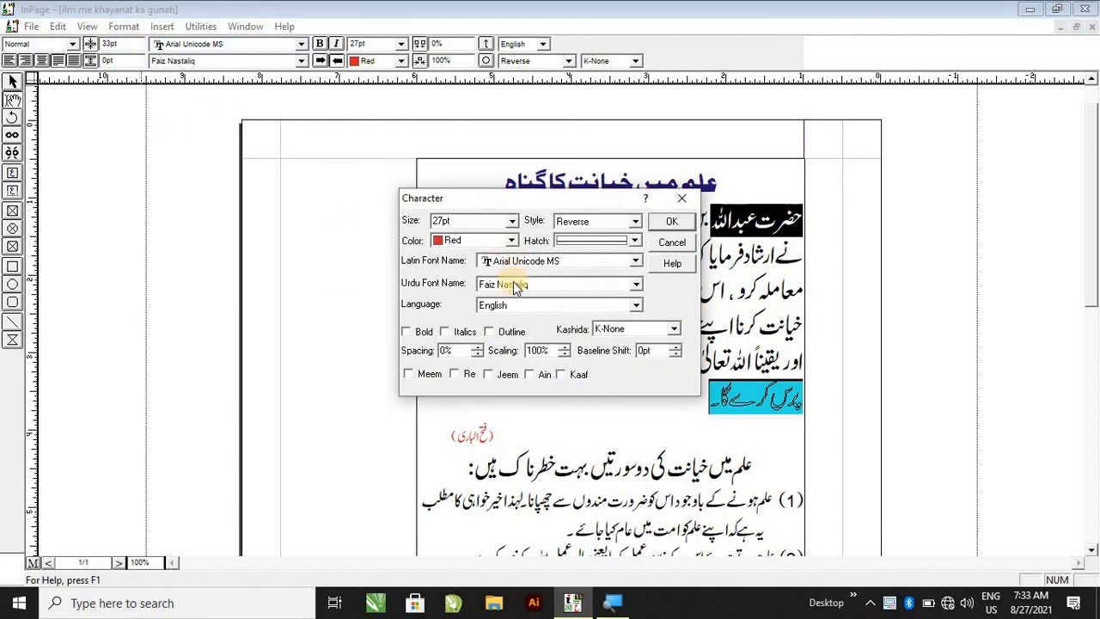
click(589, 242)
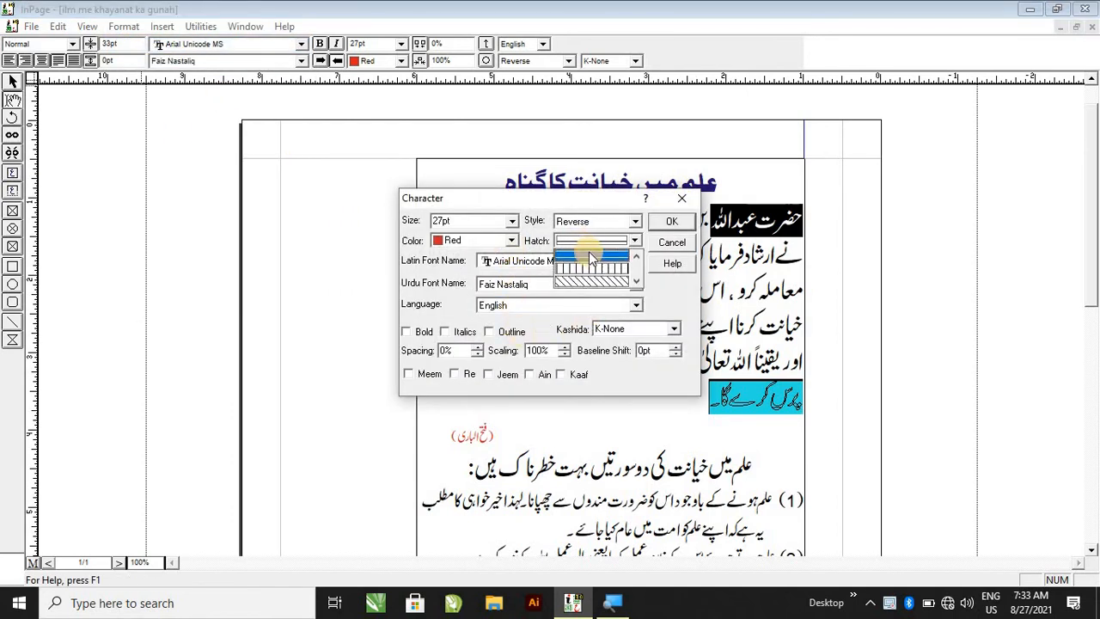
click(599, 255)
click(671, 221)
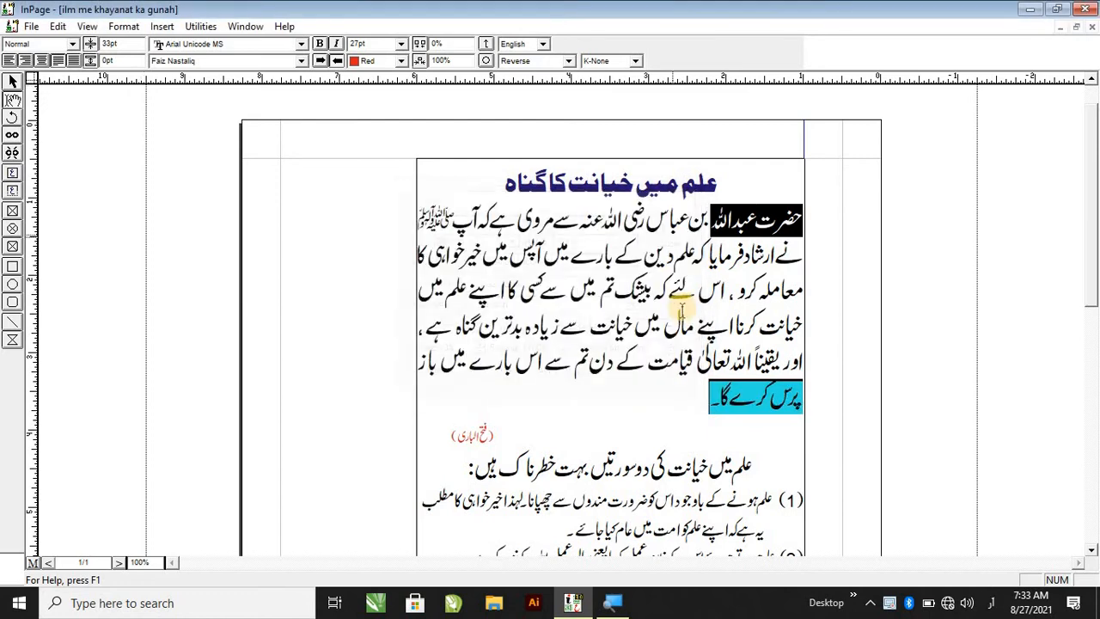
Draw a rectangle about 3.53 in wide and 1.27 in high in the empty area below the body text.
scroll(590, 292, down, 5)
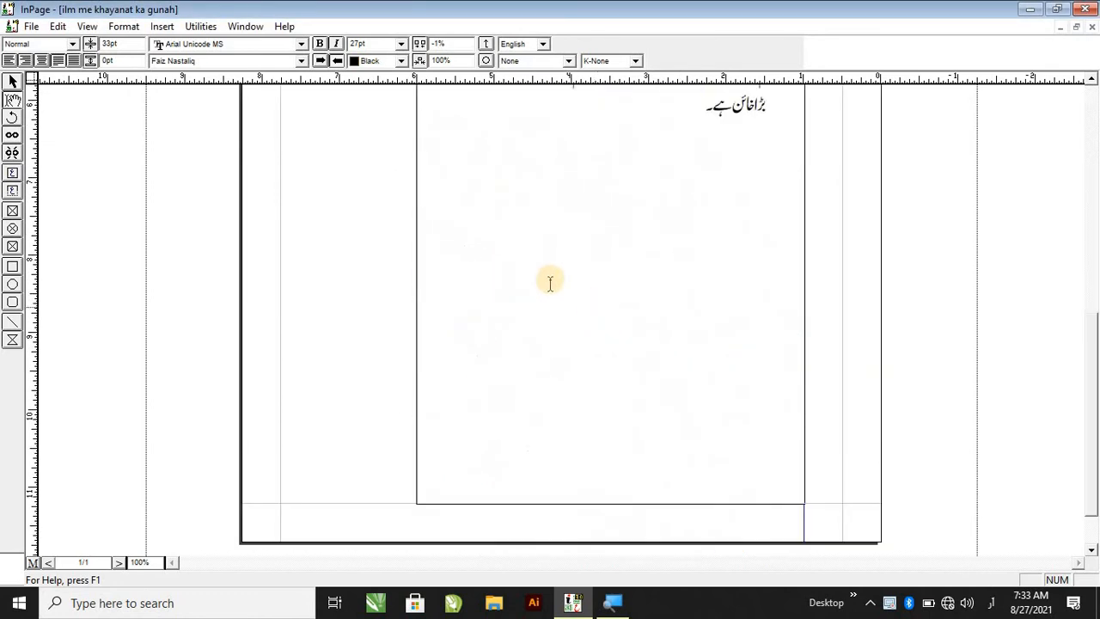
click(17, 268)
drag(510, 203, 781, 300)
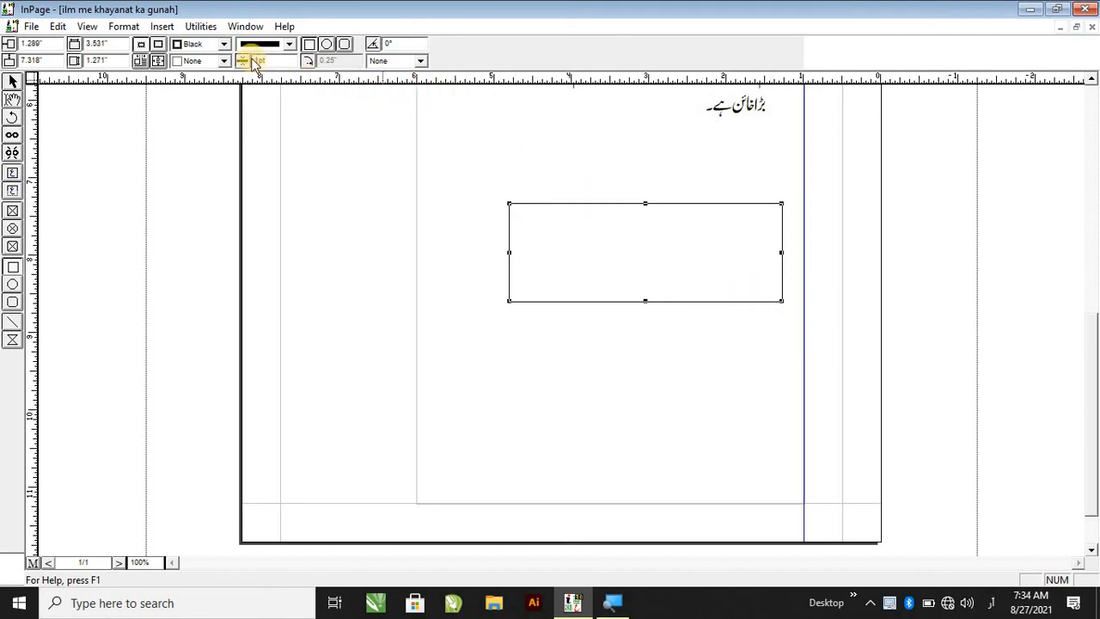
click(133, 27)
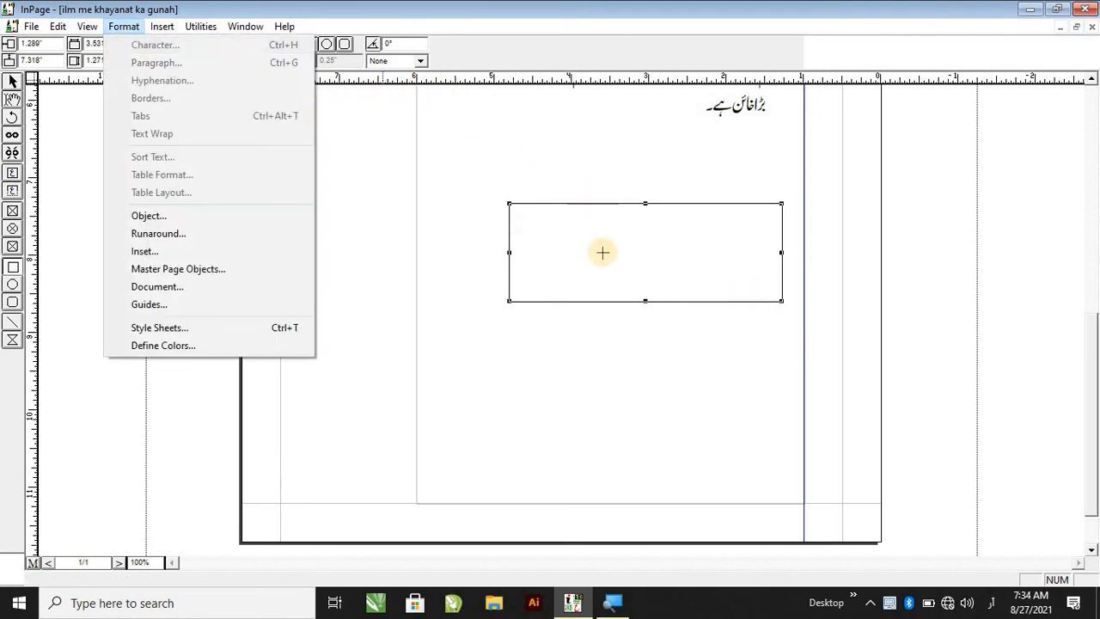
click(601, 251)
Select the rectangle below the text, try a border line style for it and deselect it.
click(13, 82)
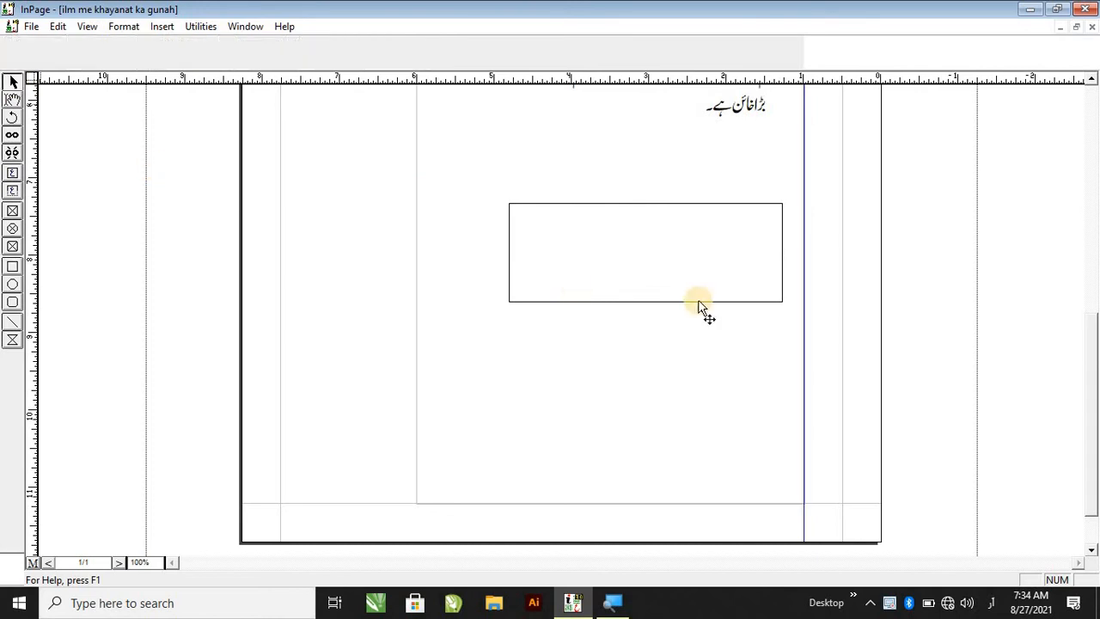
click(677, 296)
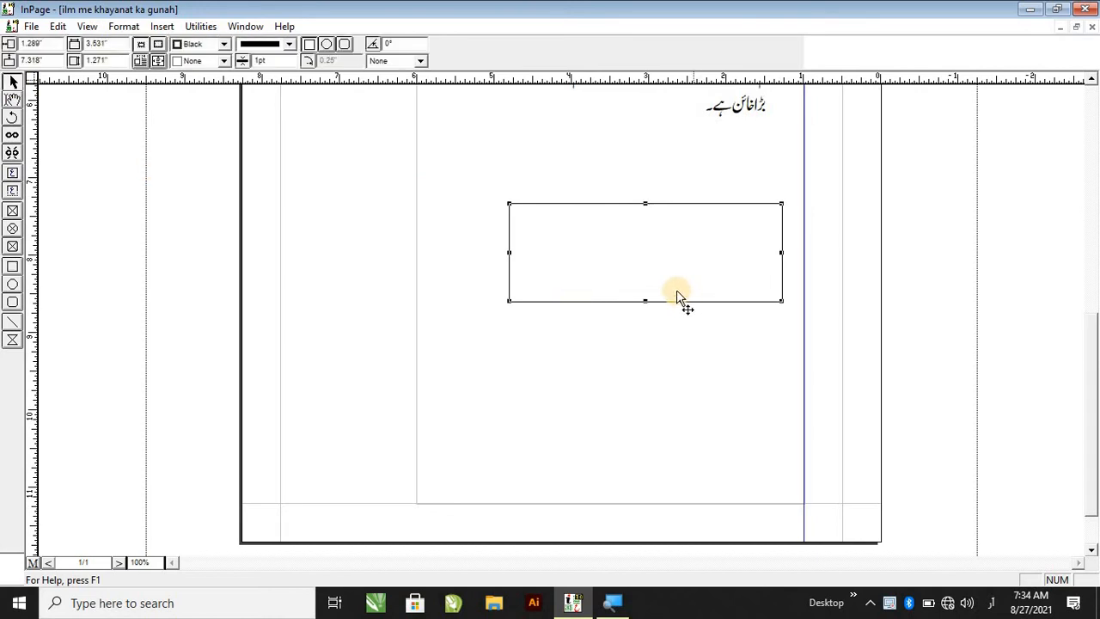
click(290, 45)
click(262, 57)
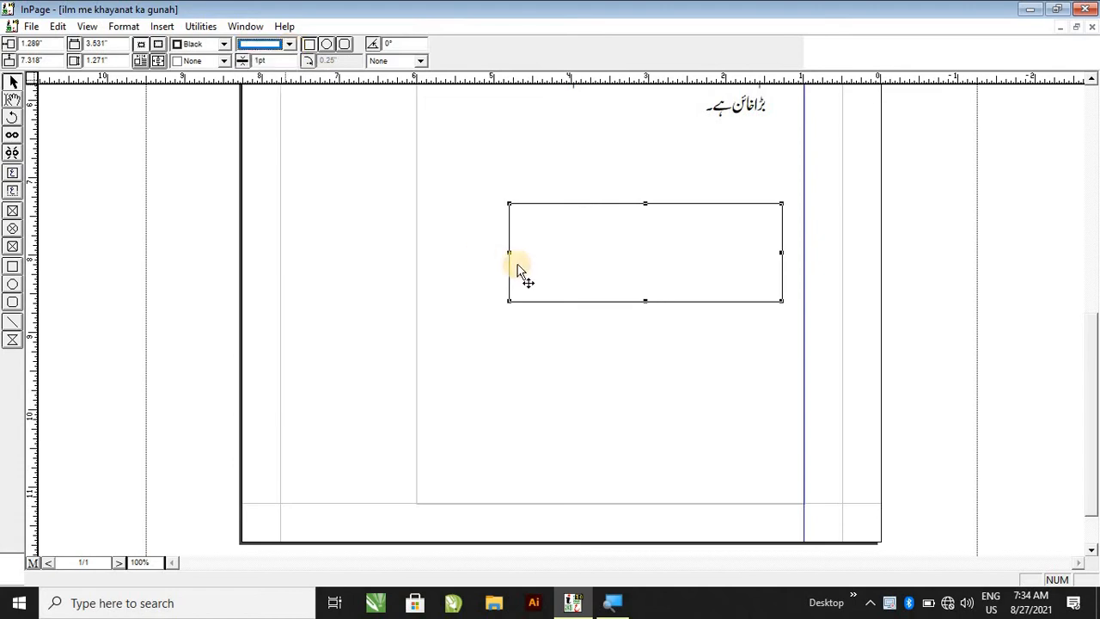
click(586, 254)
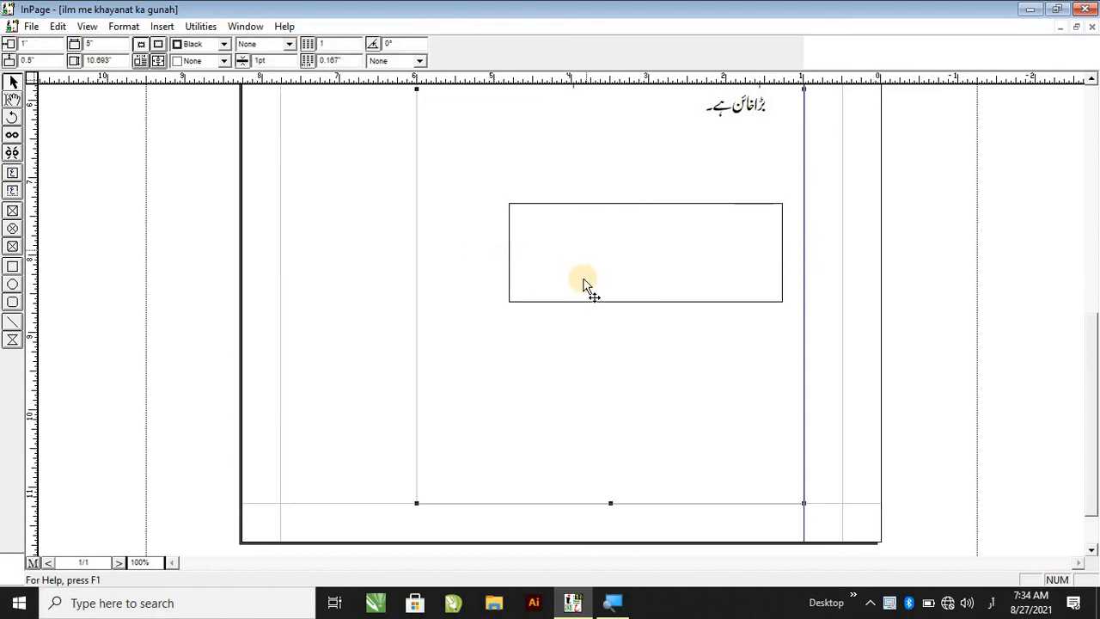
Delete the rectangle below the body text.
click(124, 26)
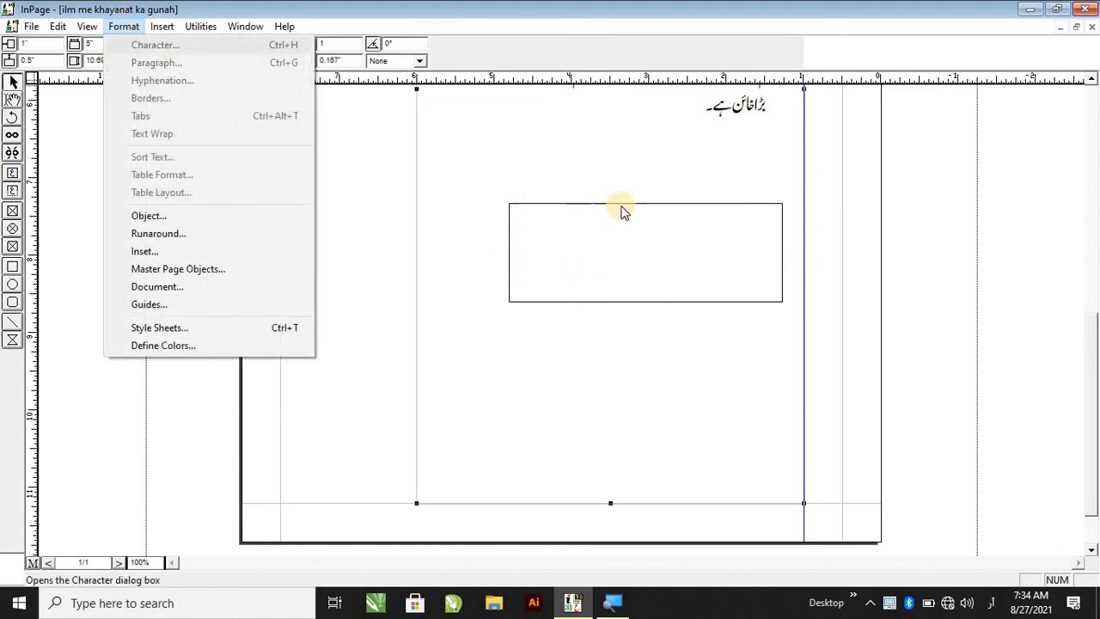
click(702, 252)
key(Delete)
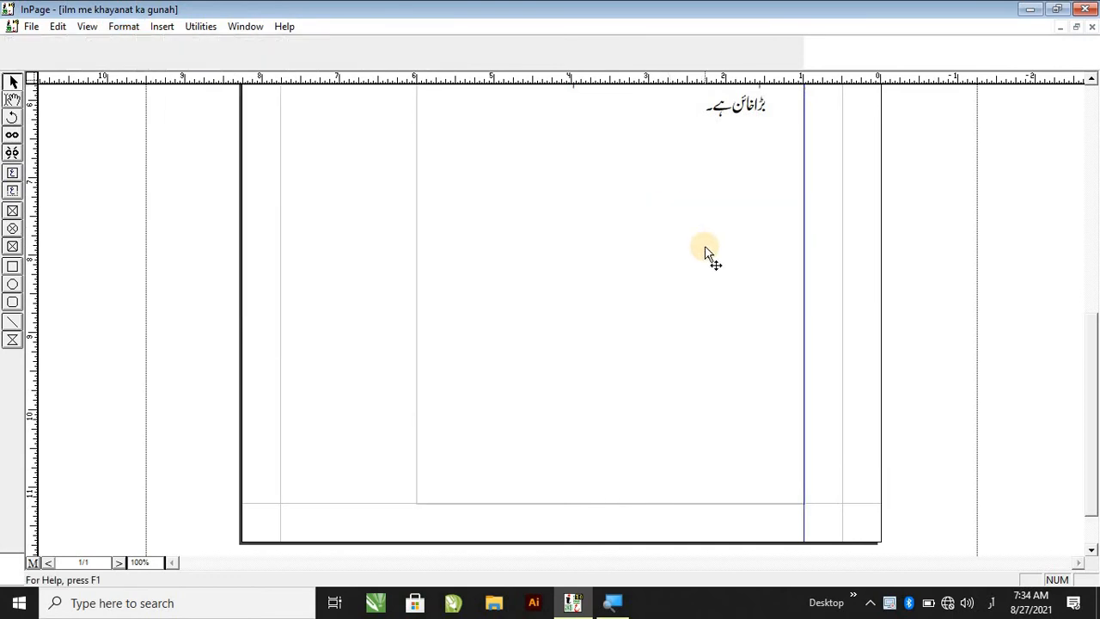
Apply the vertical-line hatch to the subheading above the numbered points through the middle of point (2), and deselect the text.
scroll(126, 220, up, 3)
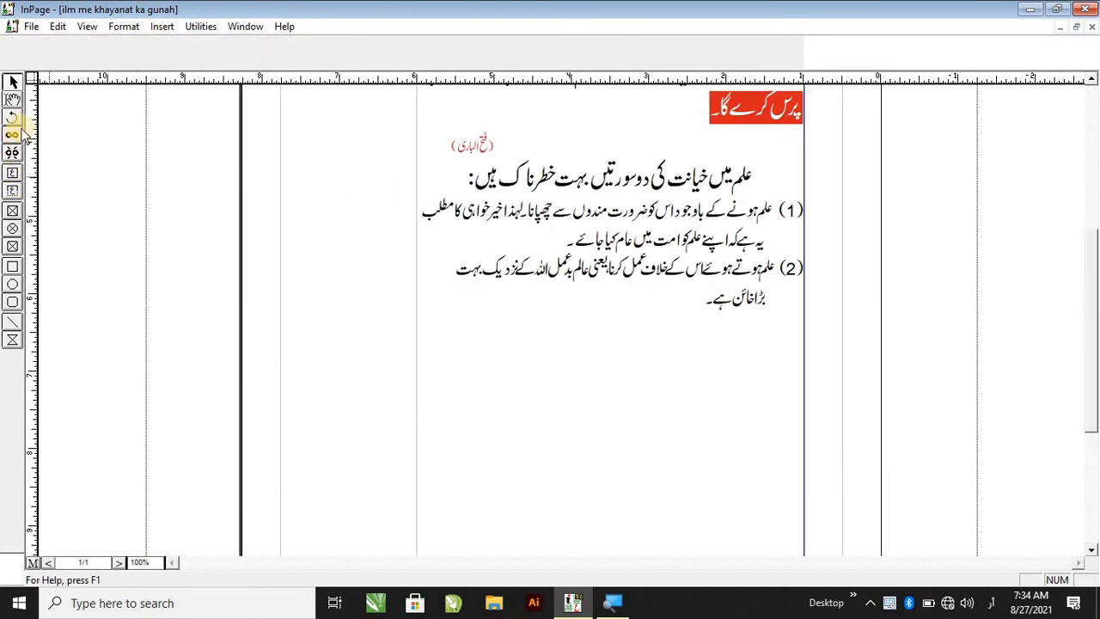
click(12, 99)
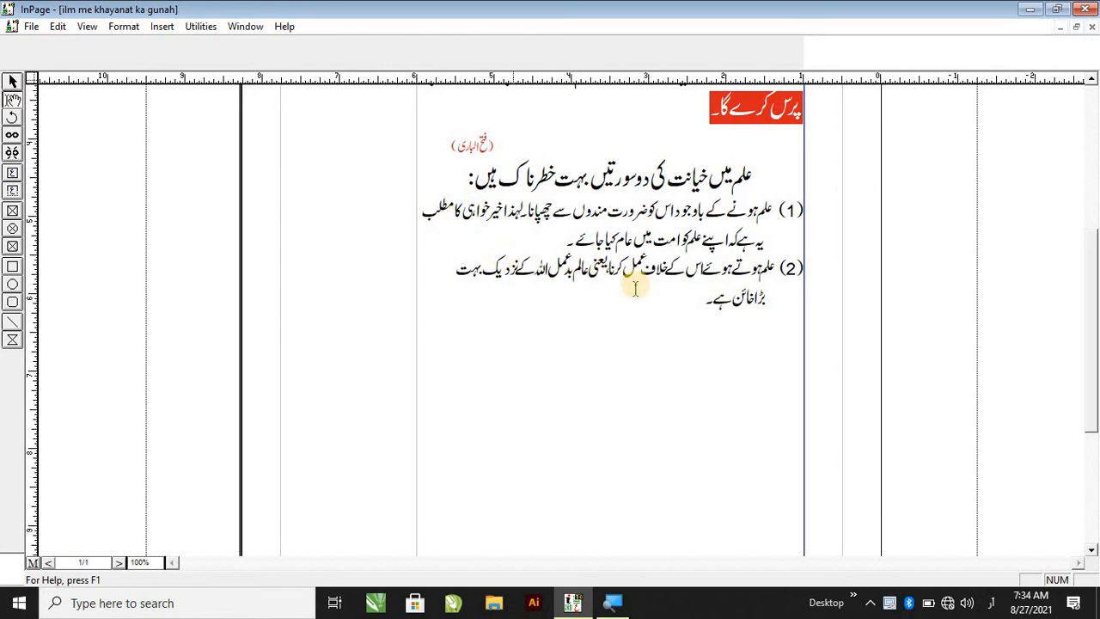
drag(584, 273, 795, 176)
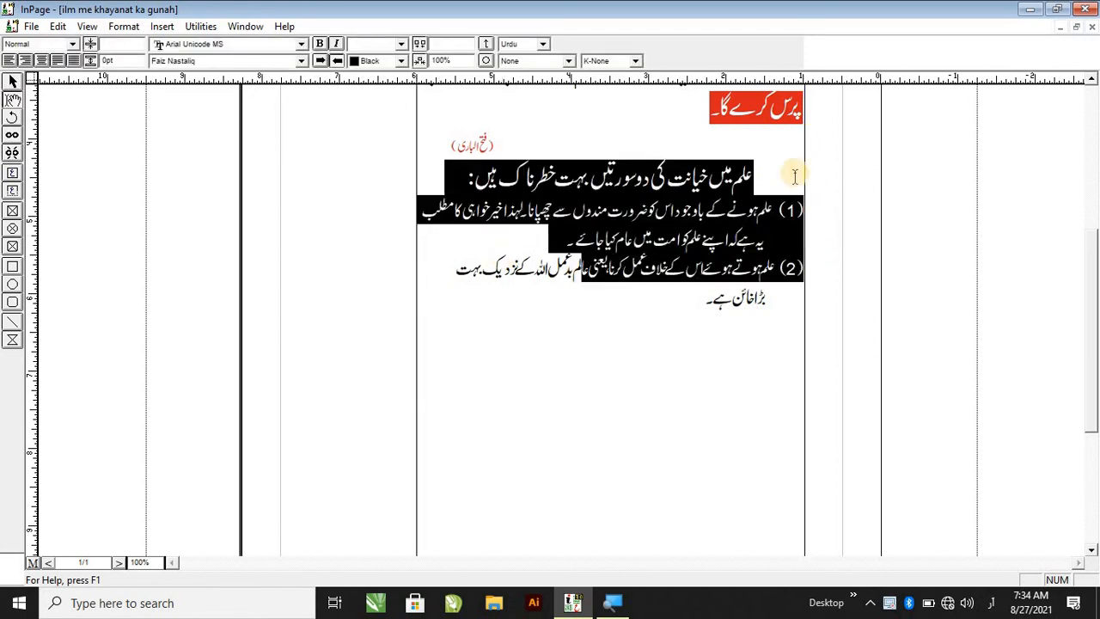
click(124, 26)
click(148, 41)
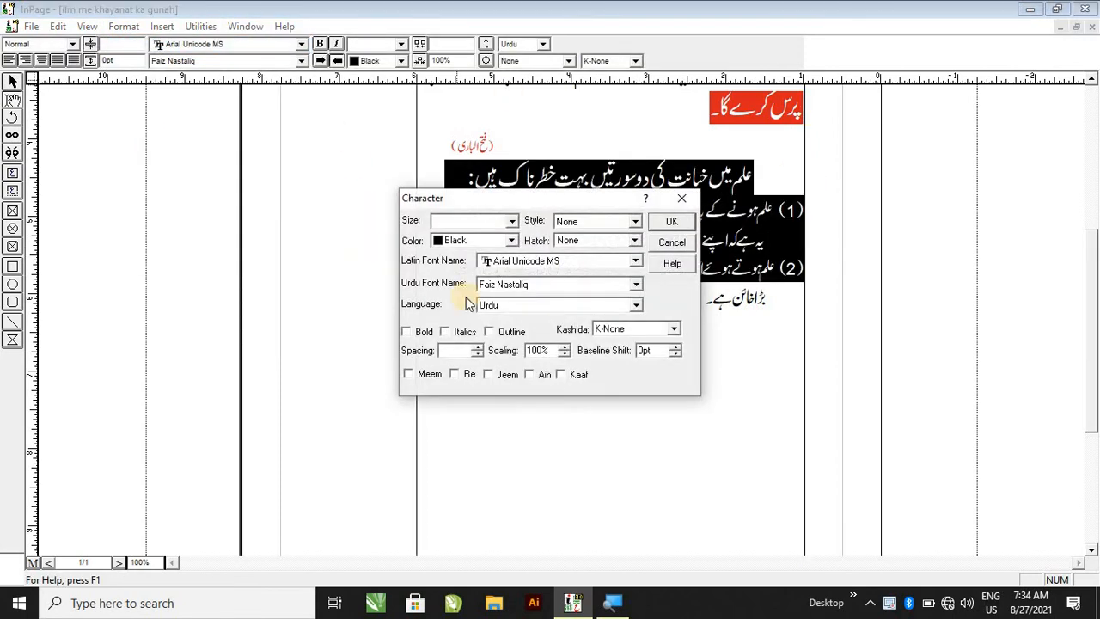
click(573, 245)
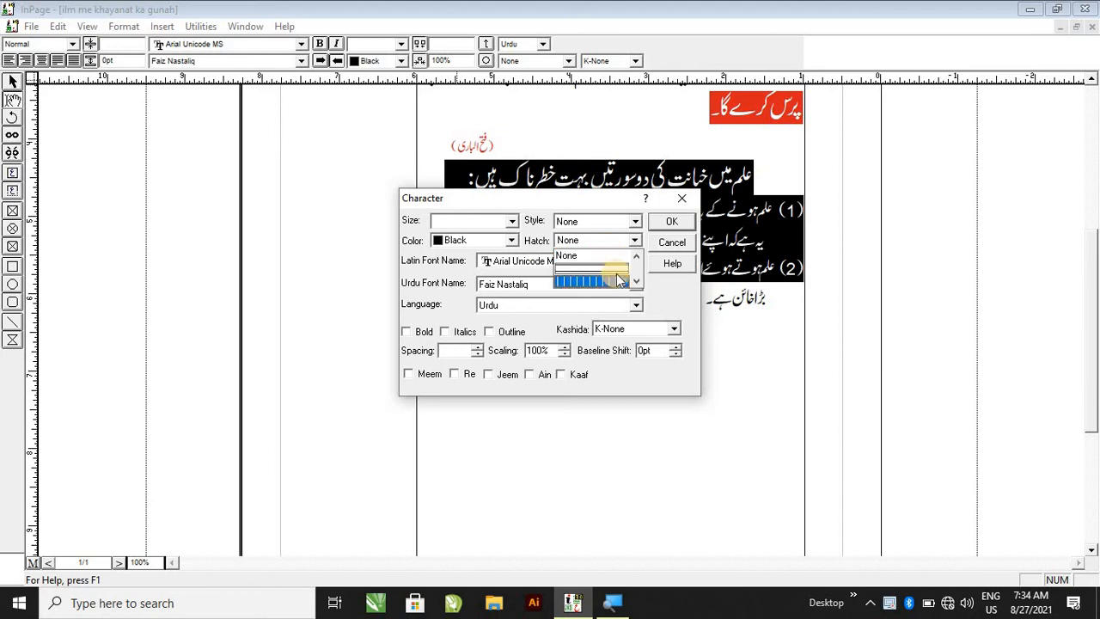
click(593, 275)
click(666, 223)
click(634, 242)
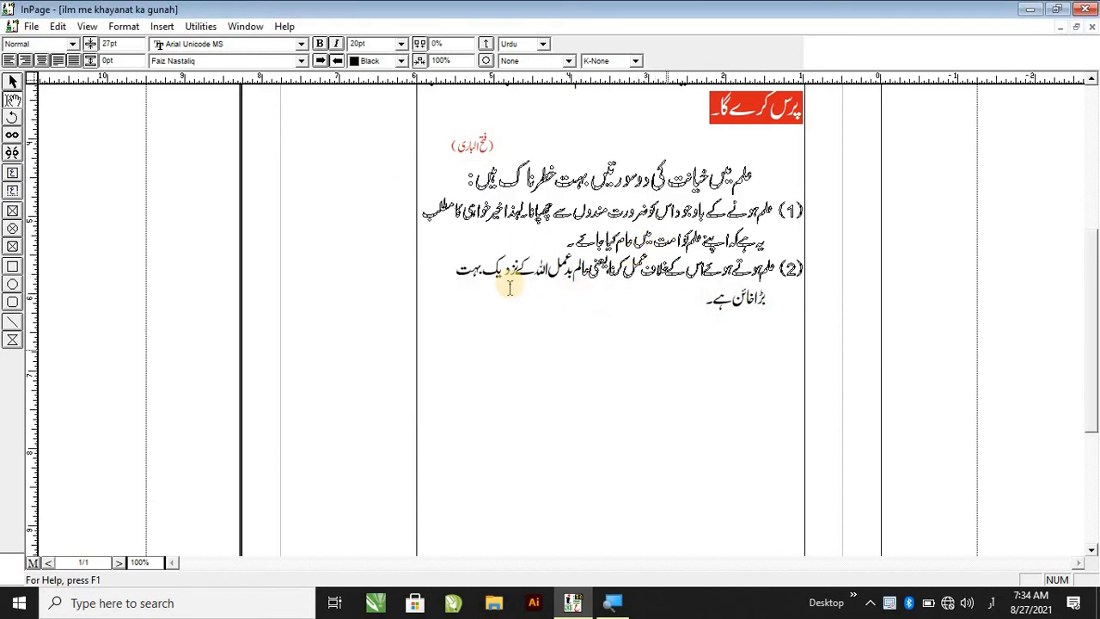
Apply the diagonal crosshatch to the subheading and numbered points, through the first line of point (2), and deselect the text.
drag(444, 263, 668, 160)
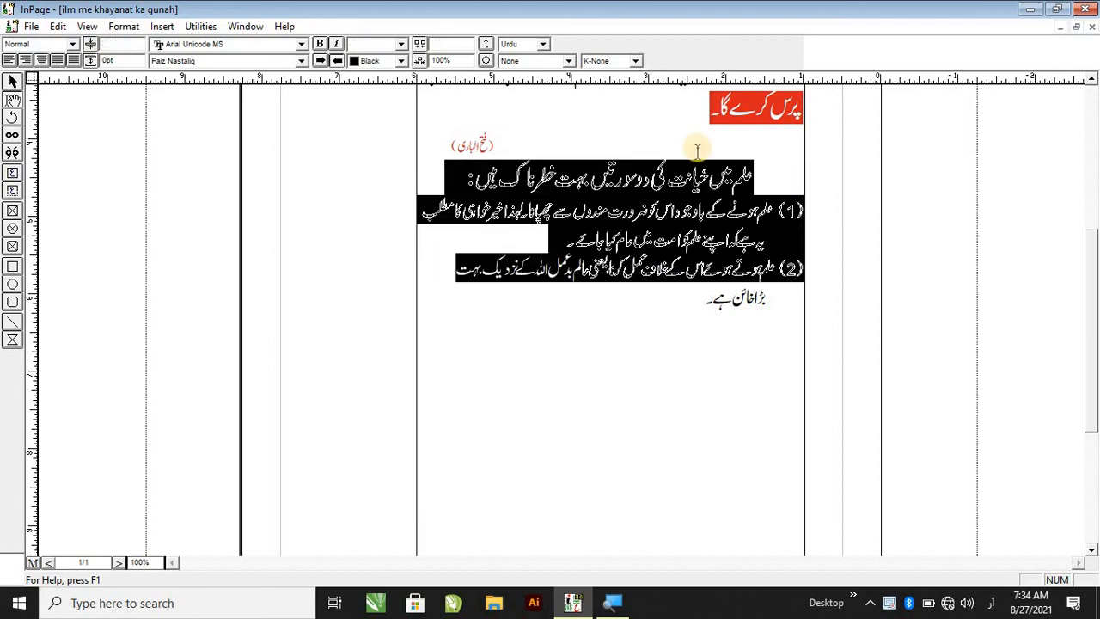
click(124, 26)
click(146, 44)
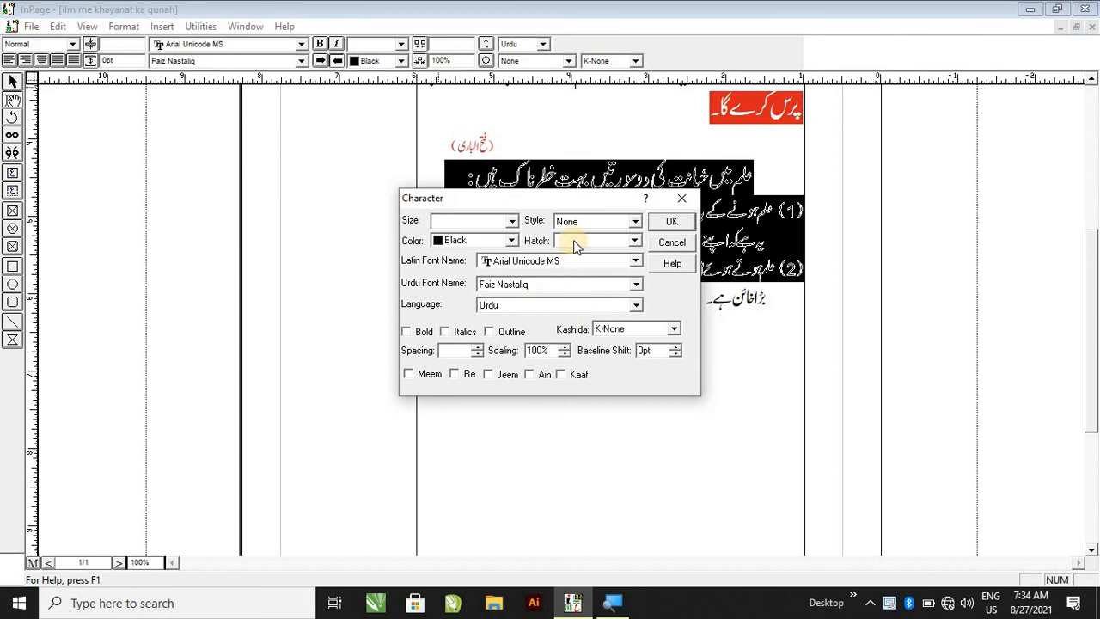
click(575, 243)
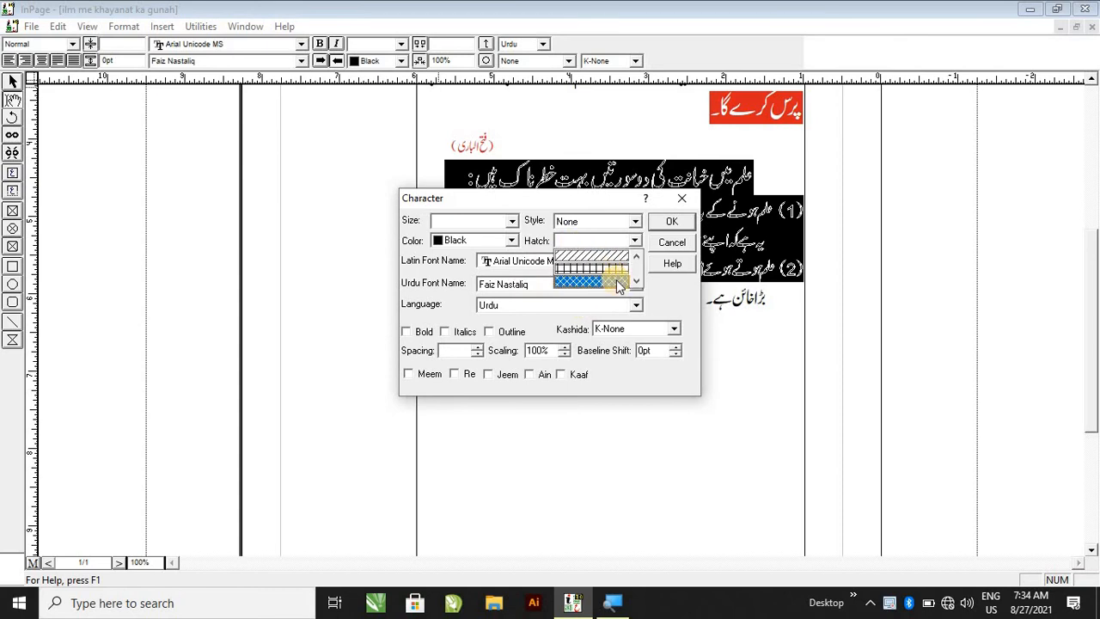
click(619, 286)
click(671, 220)
click(634, 249)
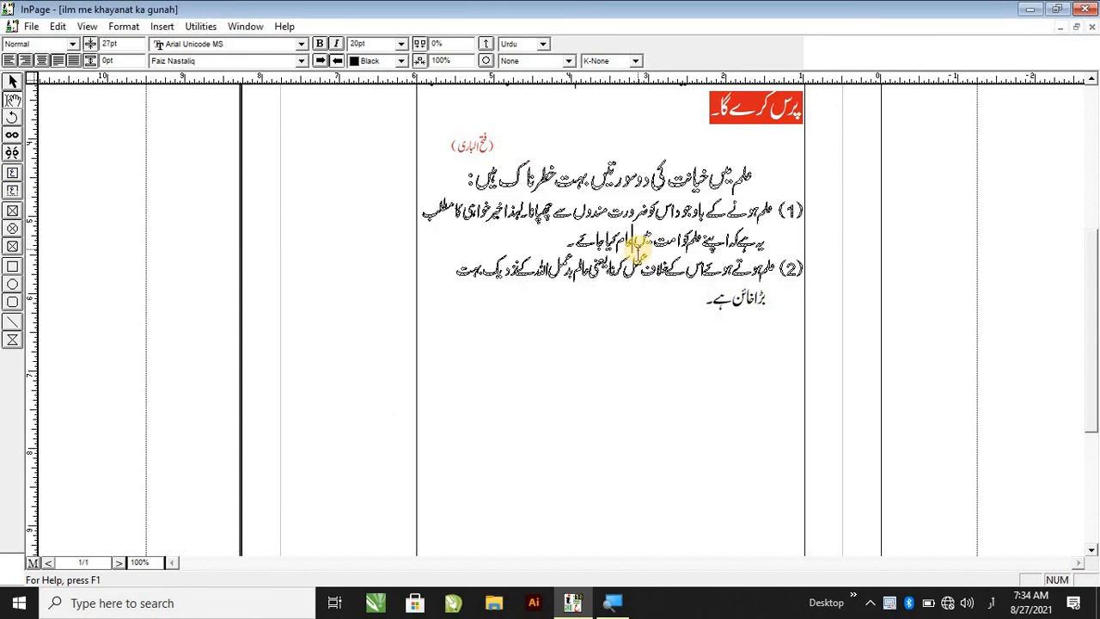
Reset the hatch to None for the subheading through the first line of point (2) and deselect the text.
drag(453, 275, 797, 178)
click(124, 26)
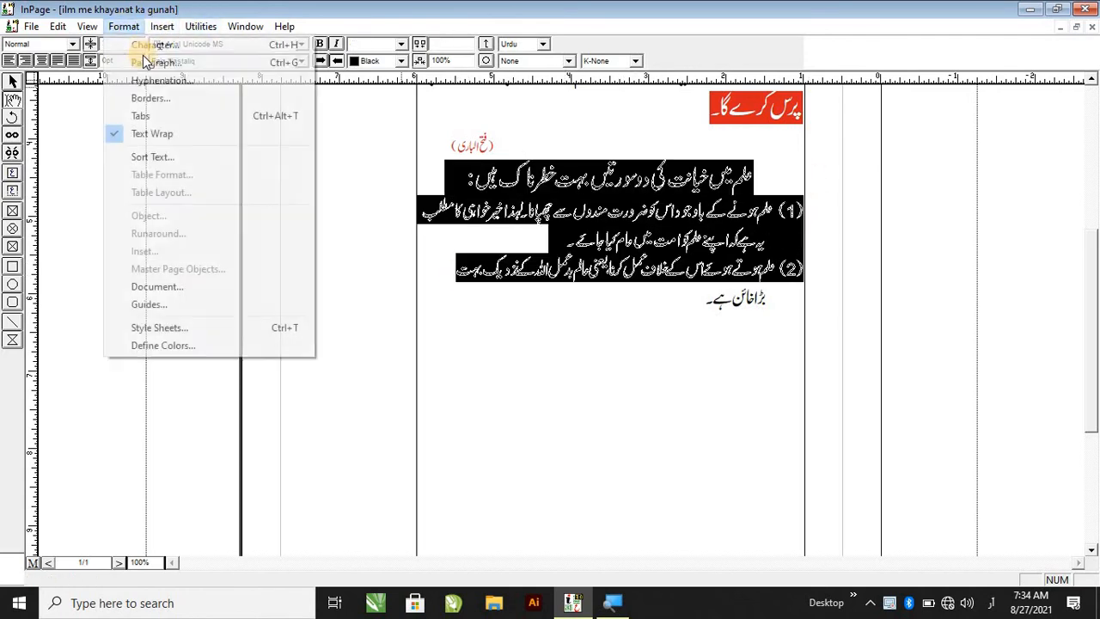
click(155, 45)
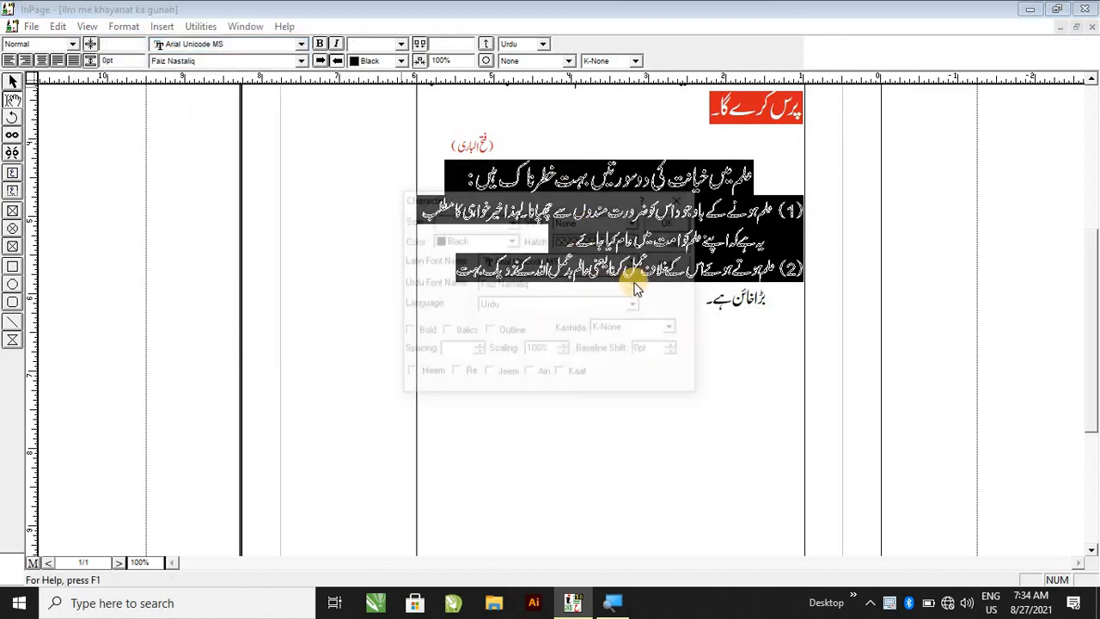
click(591, 242)
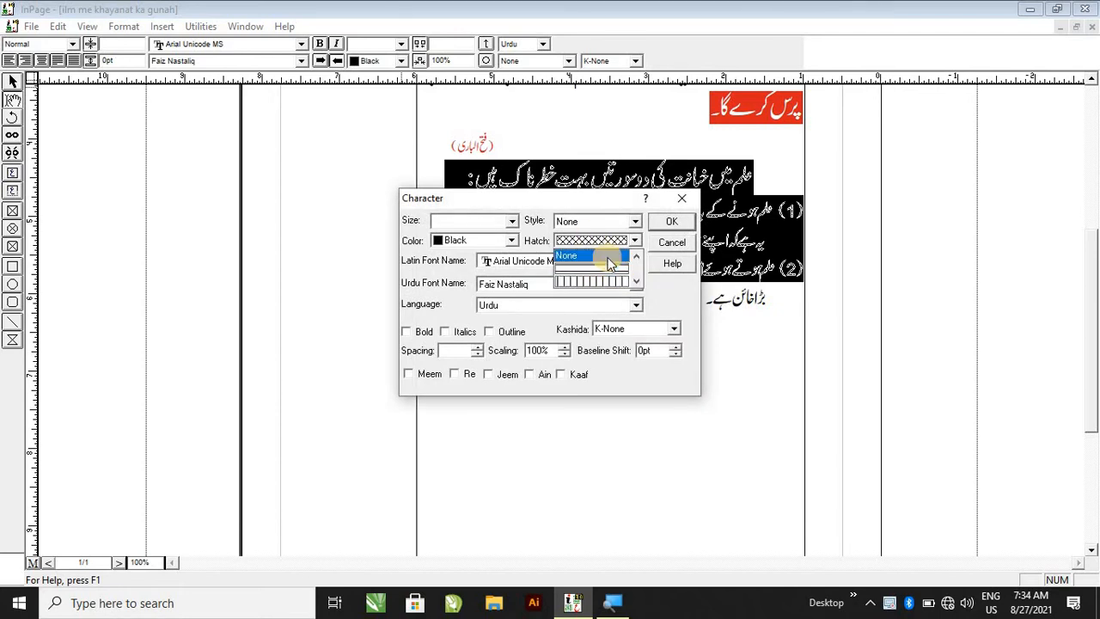
click(608, 258)
click(672, 221)
click(455, 179)
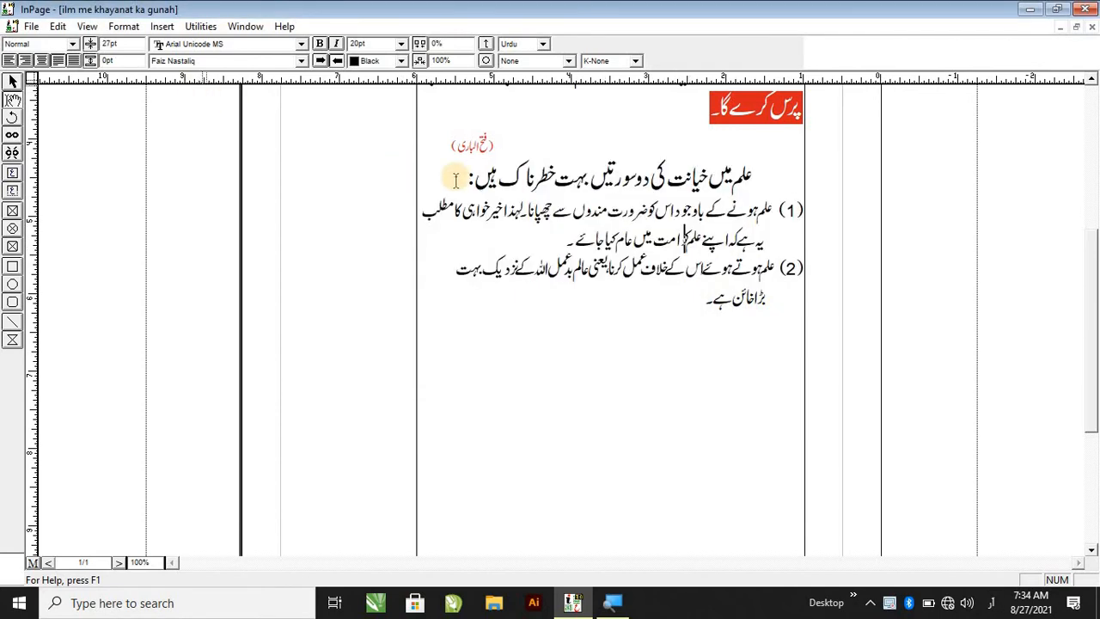
click(540, 234)
click(533, 60)
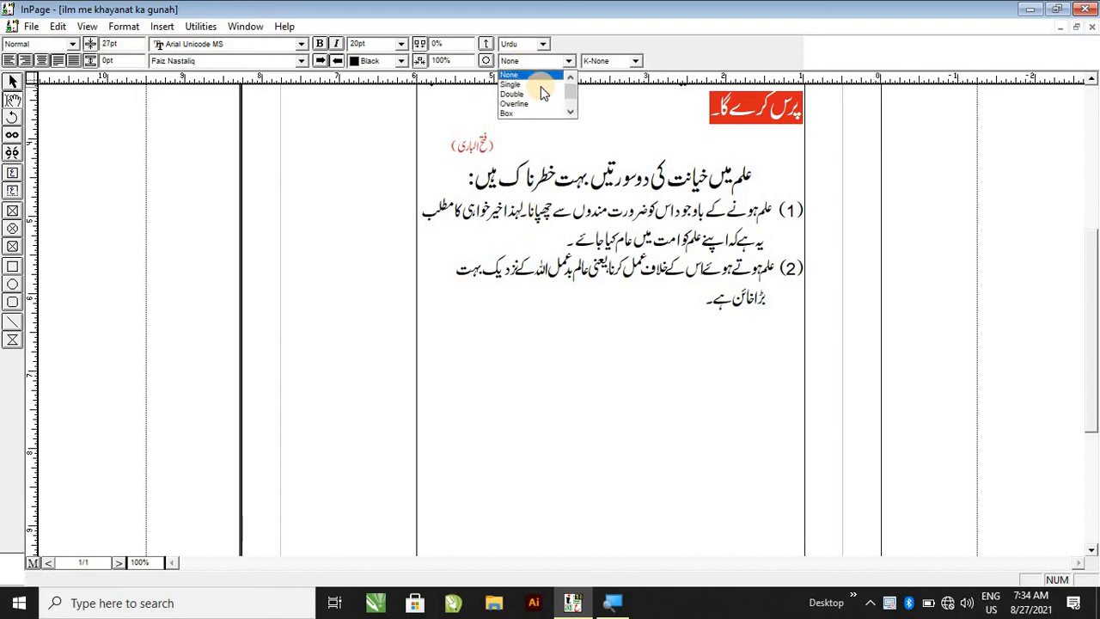
click(525, 62)
click(522, 43)
click(492, 58)
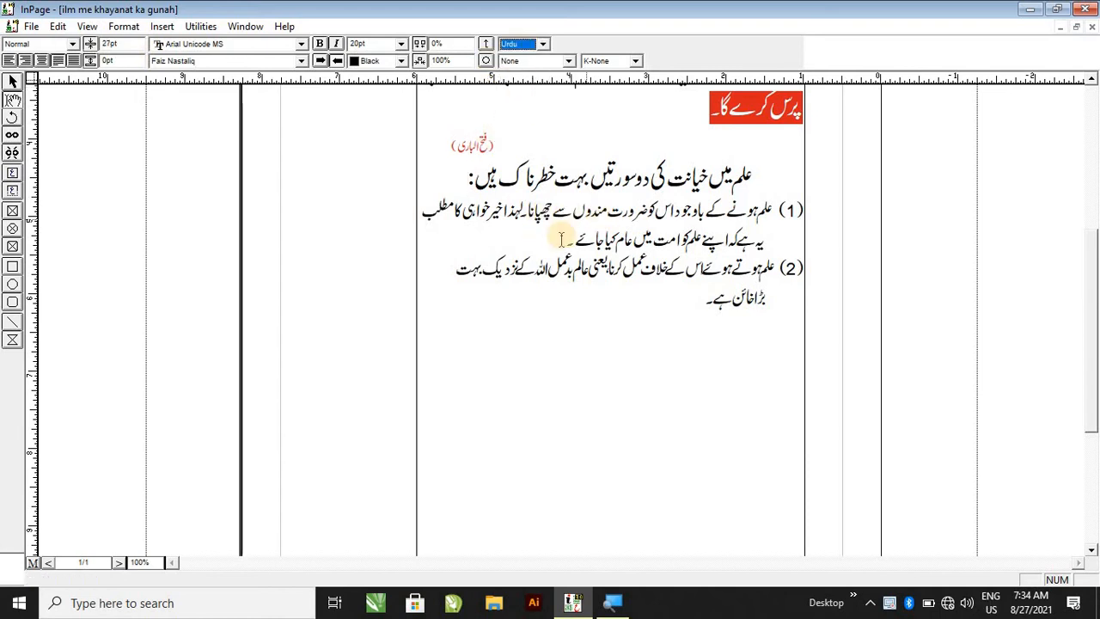
Review the Character settings for the red citation, subheading and numbered points, close them without changes, and deselect the text.
drag(464, 273, 559, 136)
click(124, 26)
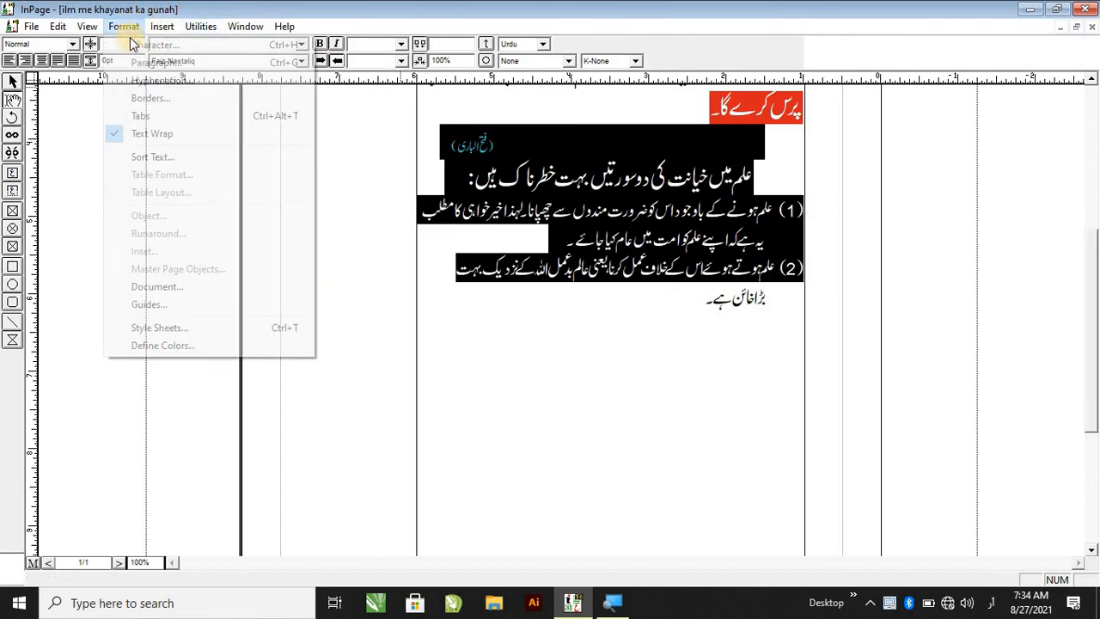
click(146, 84)
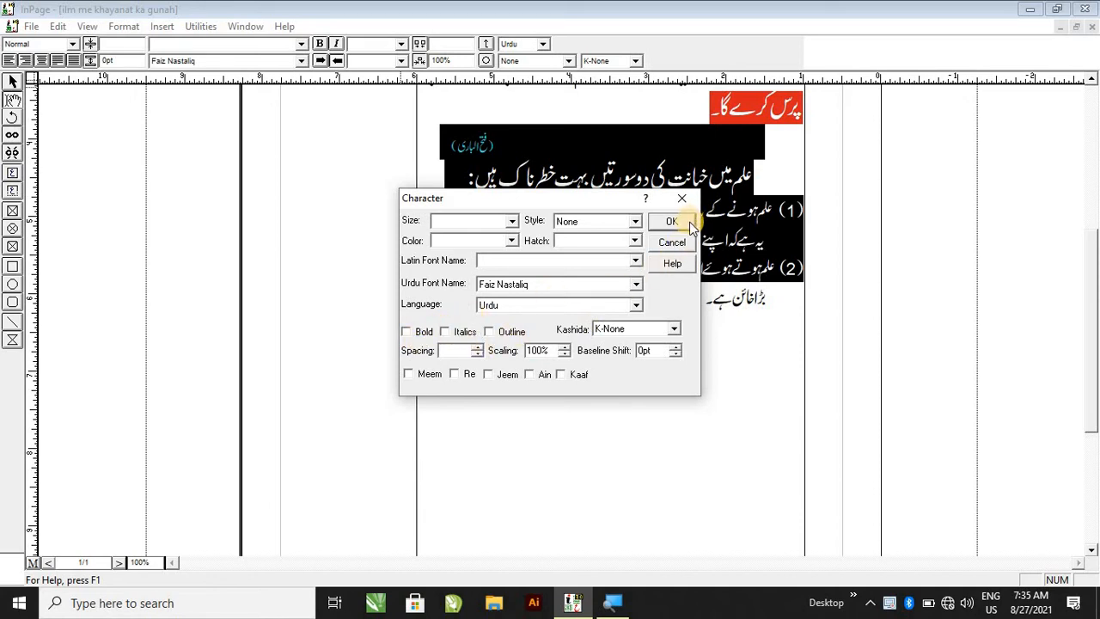
click(679, 242)
click(720, 237)
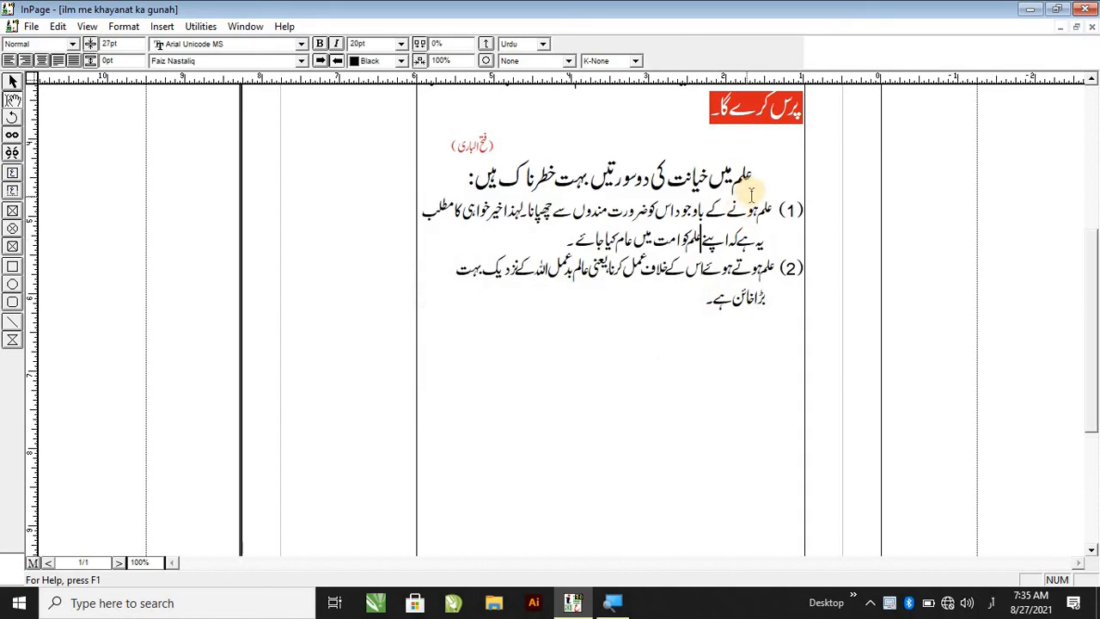
Apply italics to the first words of point (1), remove the italics again, and deselect the text.
click(771, 208)
drag(771, 209, 705, 211)
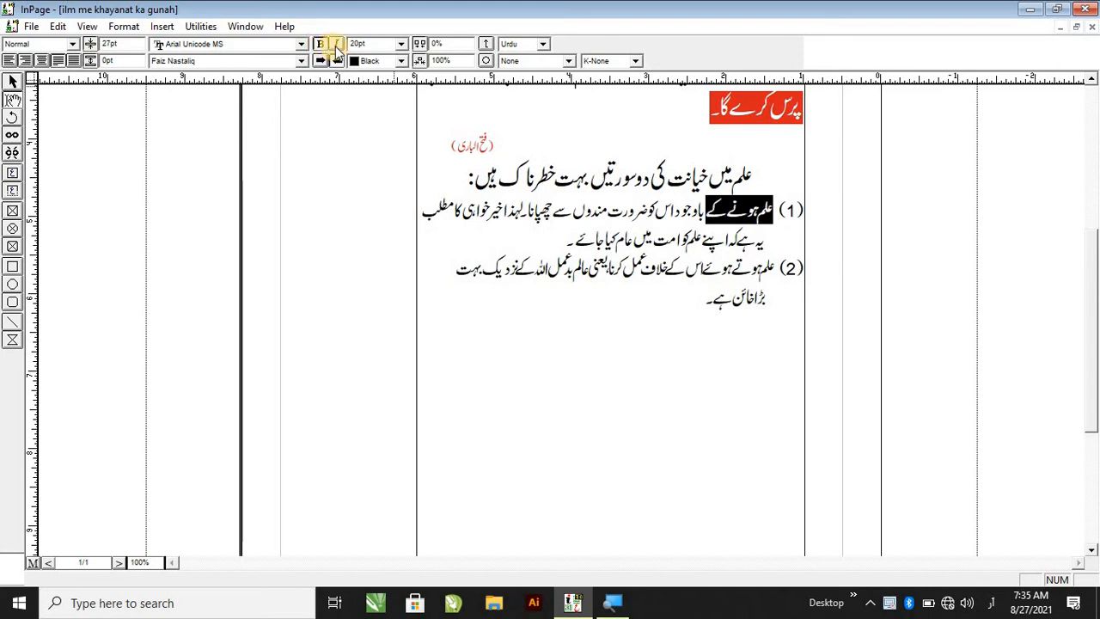
click(336, 47)
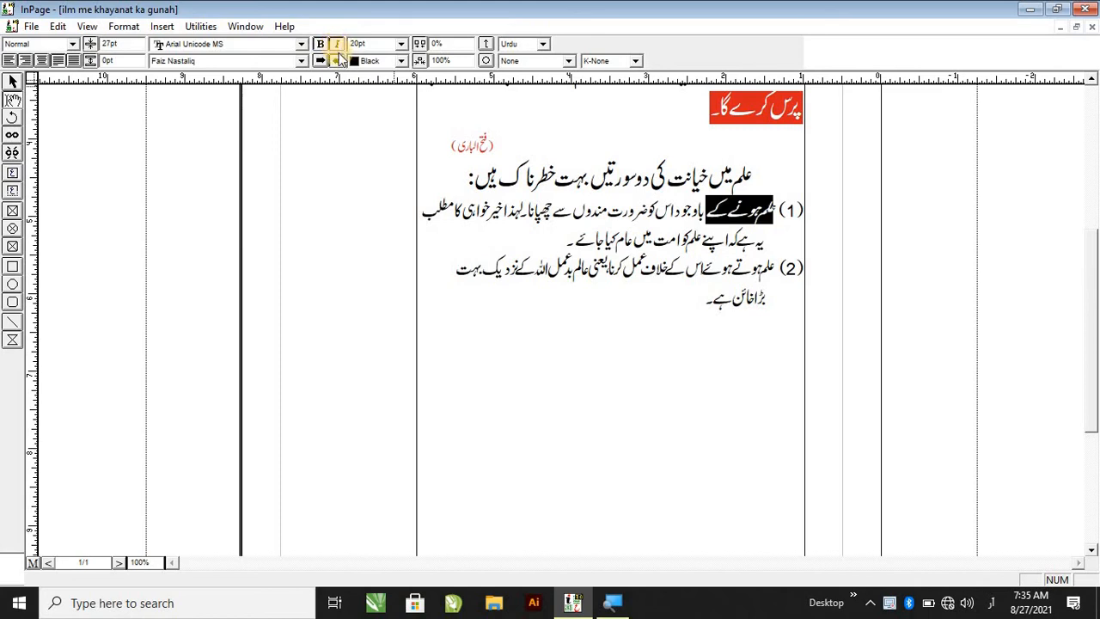
click(337, 46)
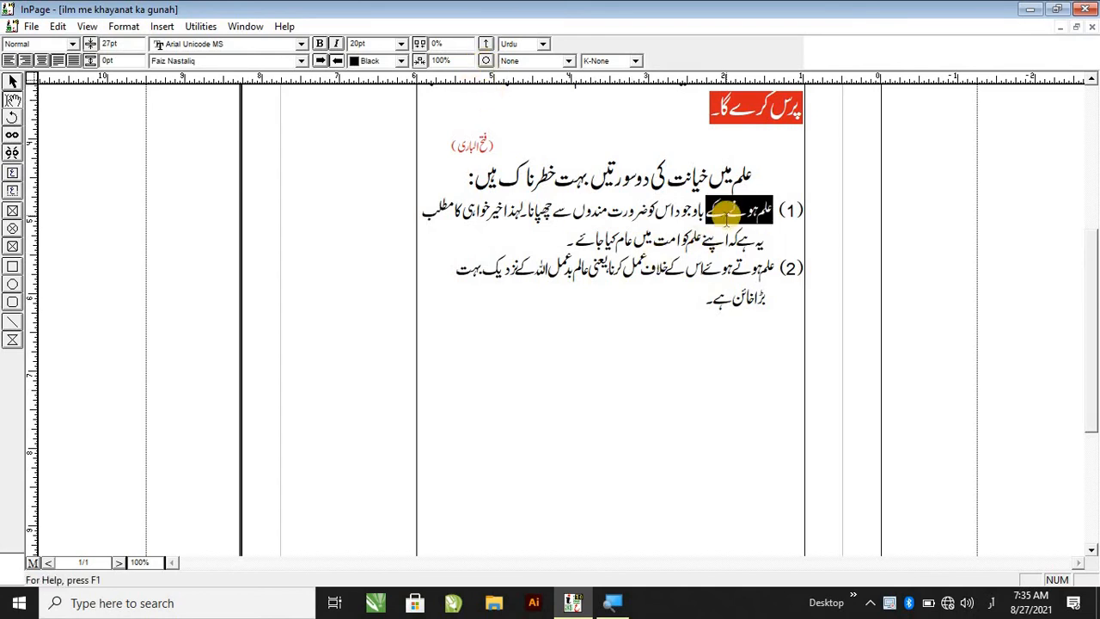
click(726, 211)
Review the spacing option in the Character settings for the subheading and numbered points, cancel, and deselect the text.
drag(468, 268, 744, 174)
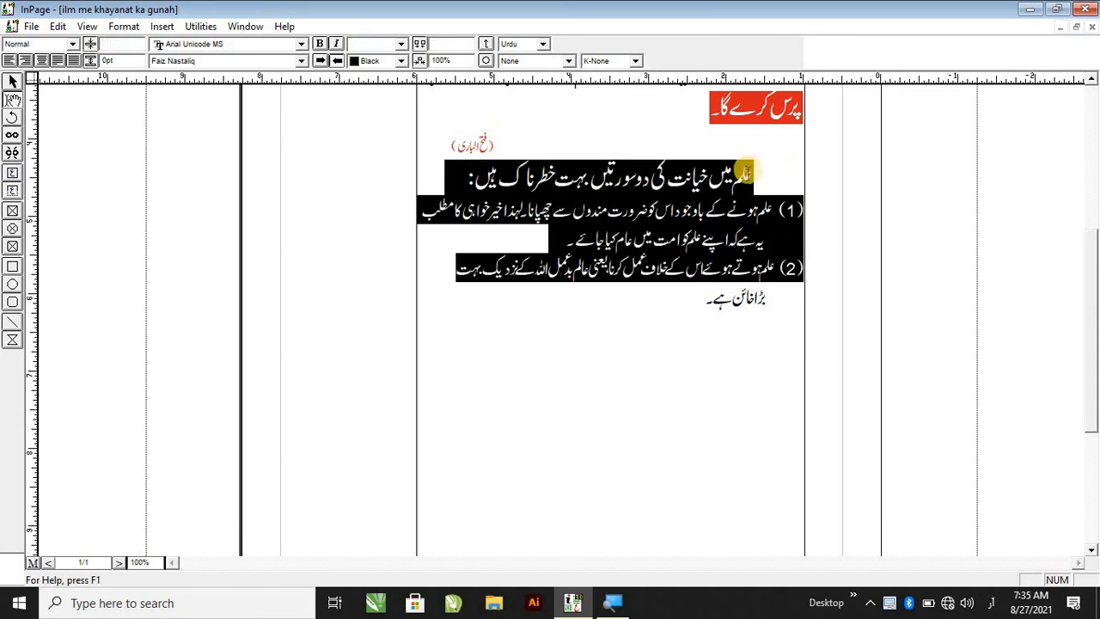
click(124, 26)
click(158, 48)
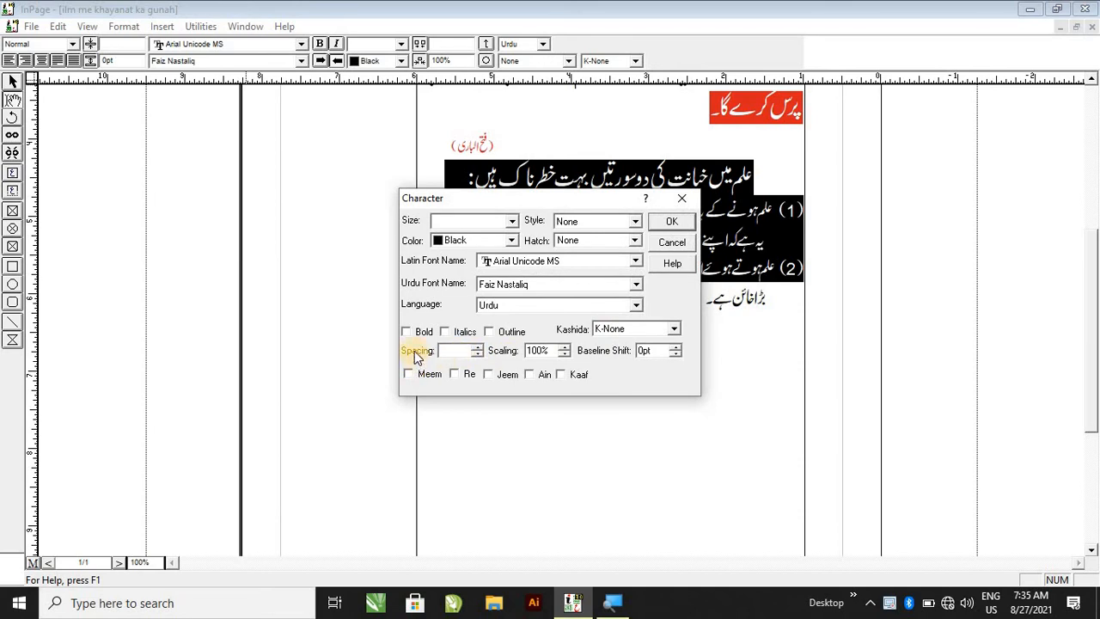
click(670, 244)
click(664, 314)
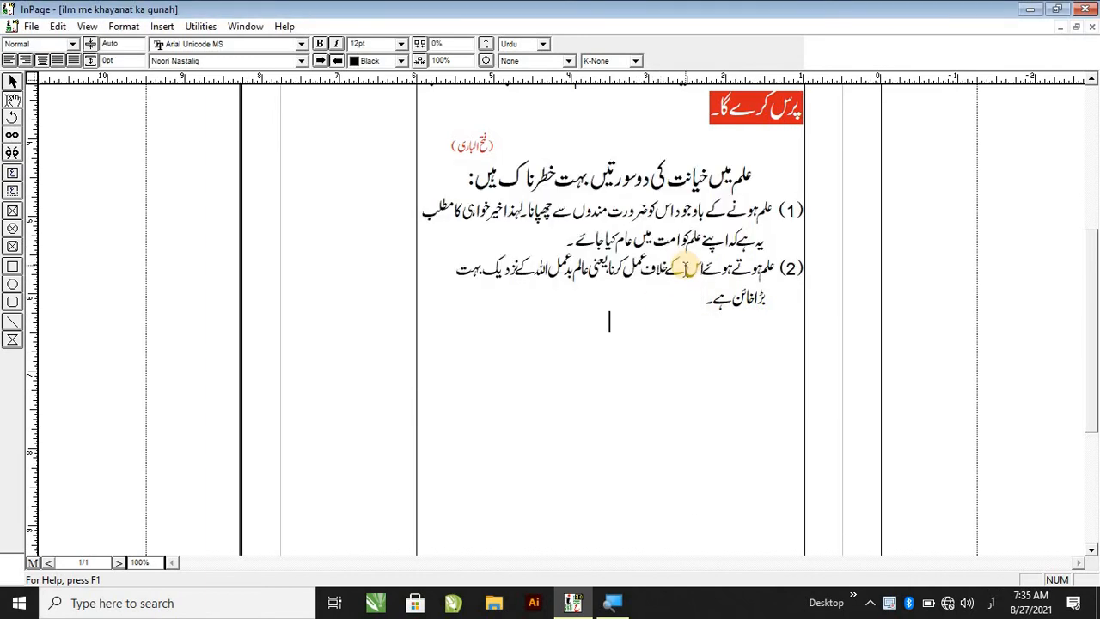
Set the character spacing of the whole body paragraph above the red citation to -2% and deselect it.
scroll(751, 322, up, 3)
drag(700, 299, 832, 290)
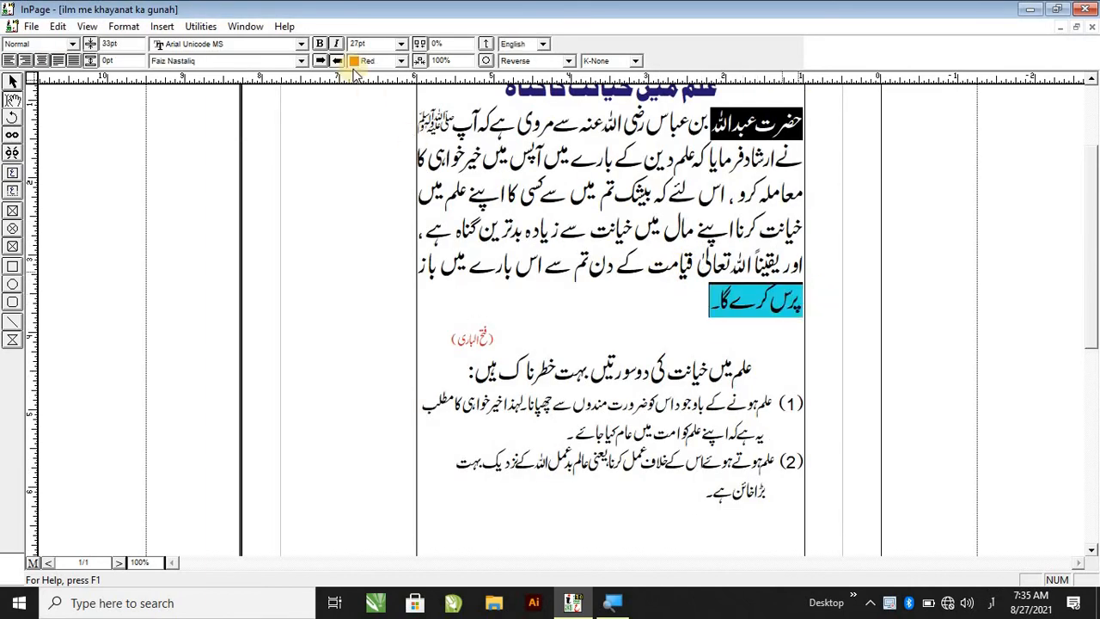
click(701, 299)
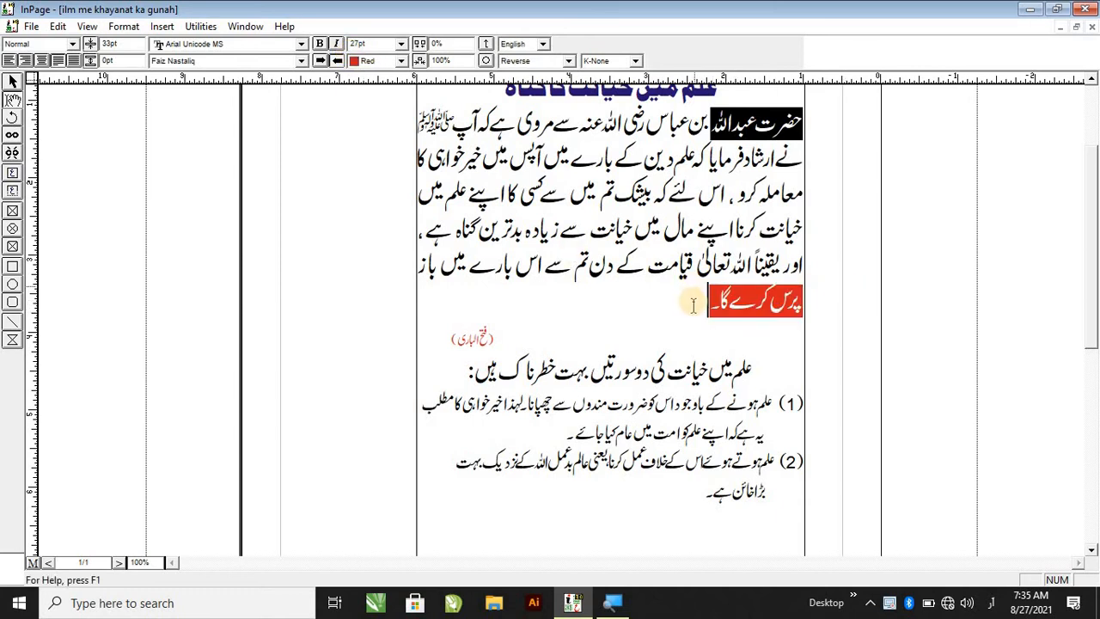
drag(712, 299, 842, 122)
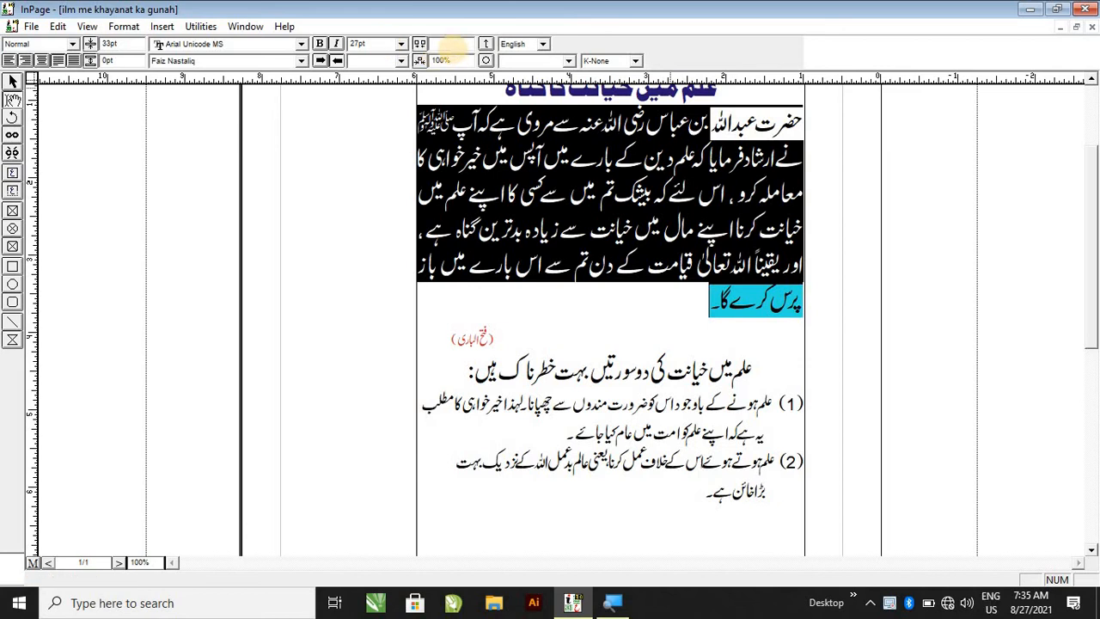
click(453, 47)
text(-2)
key(Return)
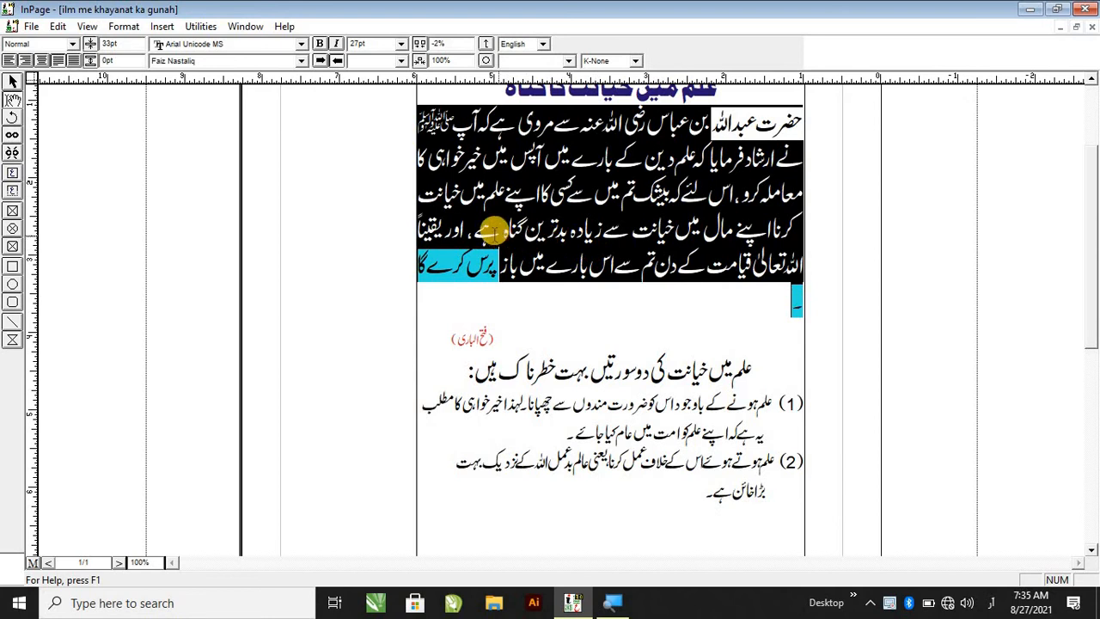
click(509, 229)
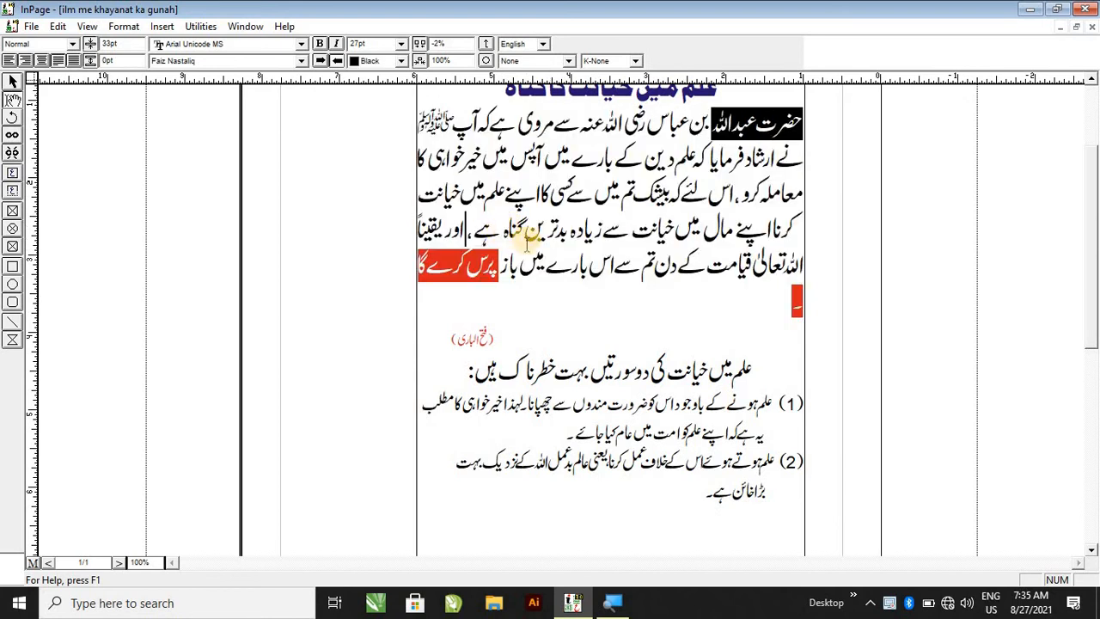
Select the body paragraph again and check its spacing value in the Character settings.
click(795, 300)
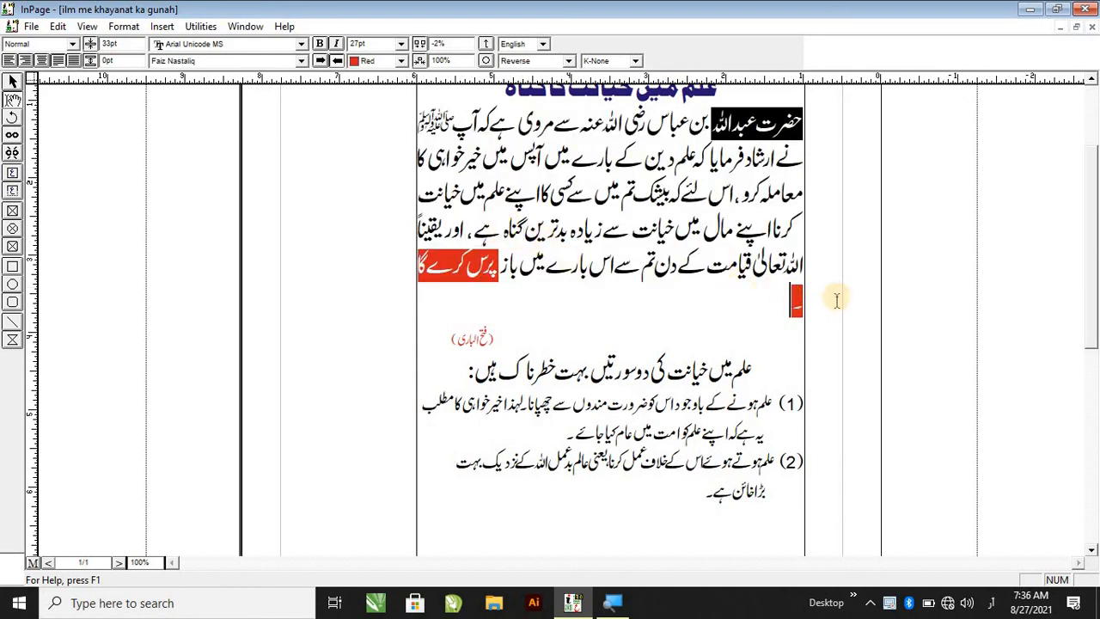
drag(836, 299, 722, 125)
double_click(438, 43)
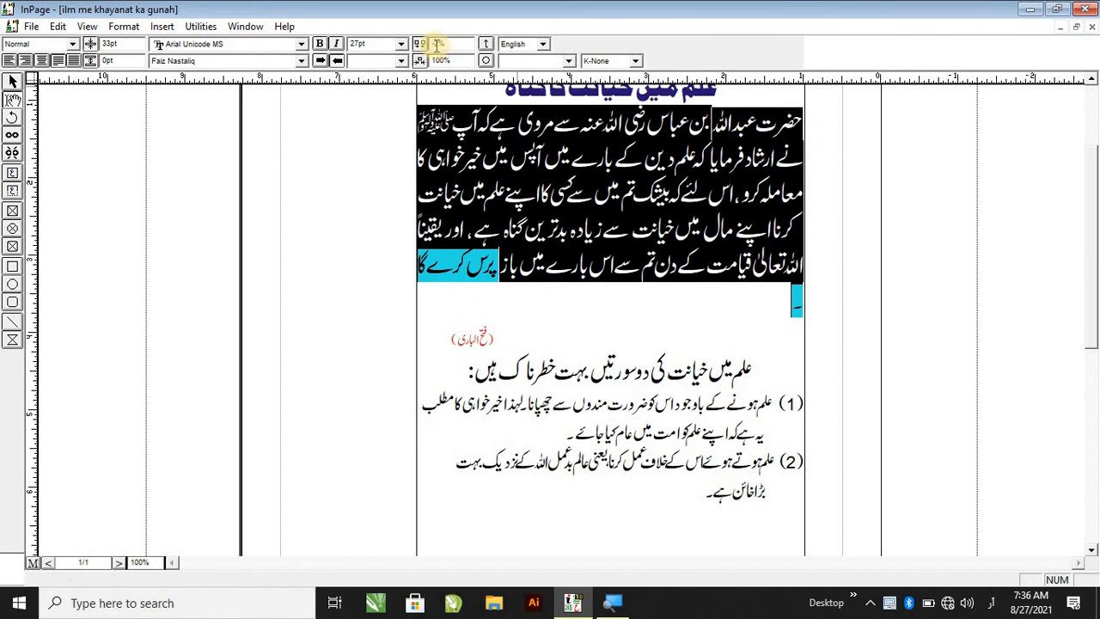
click(124, 27)
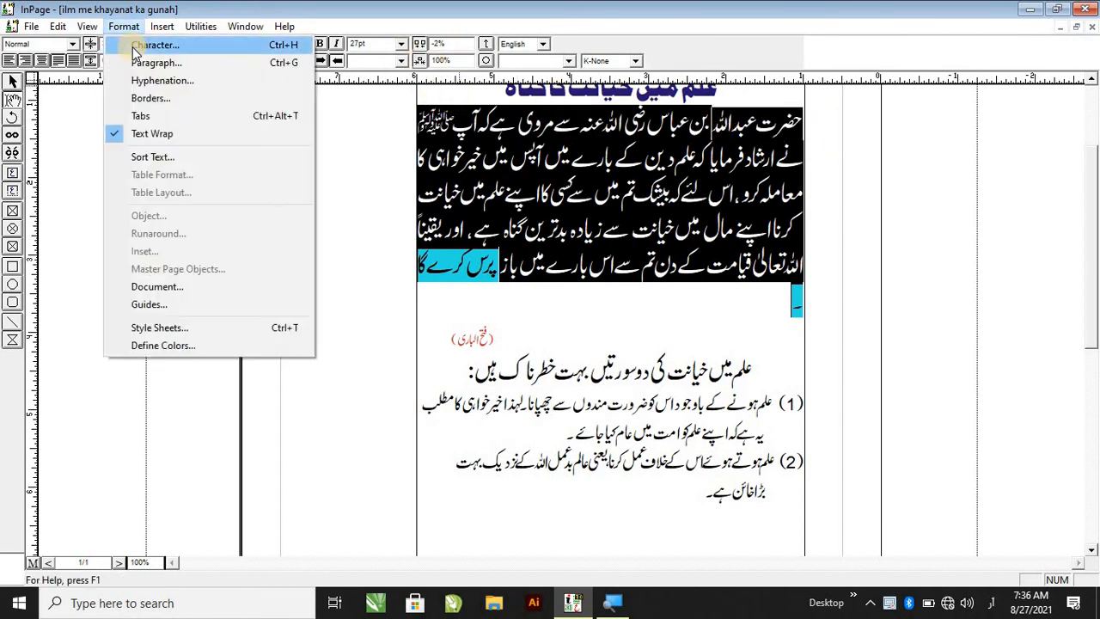
click(136, 46)
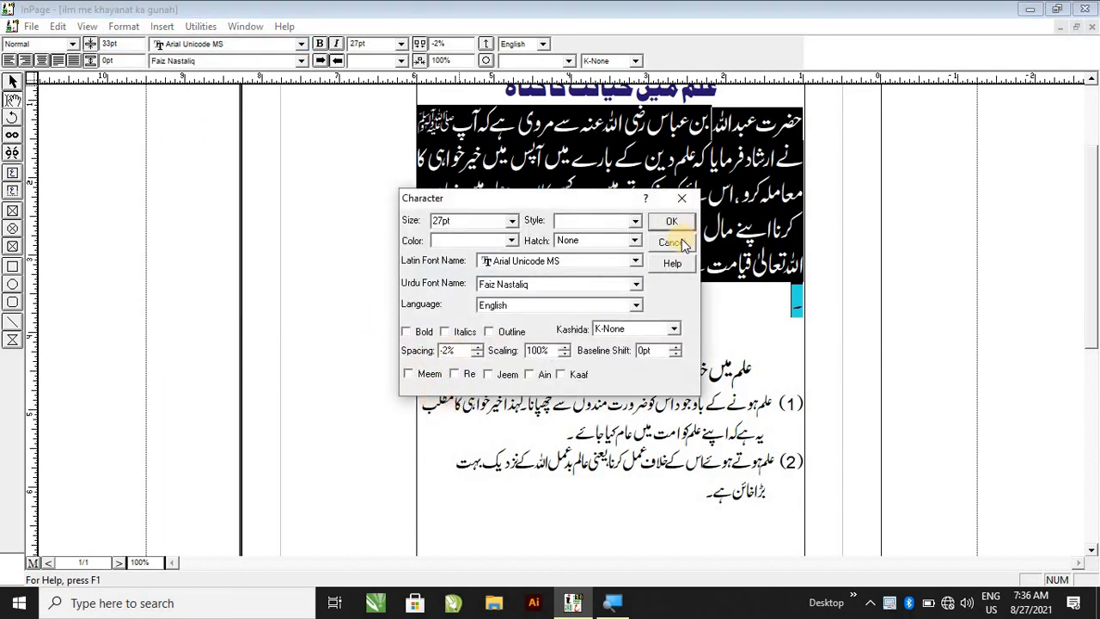
click(671, 222)
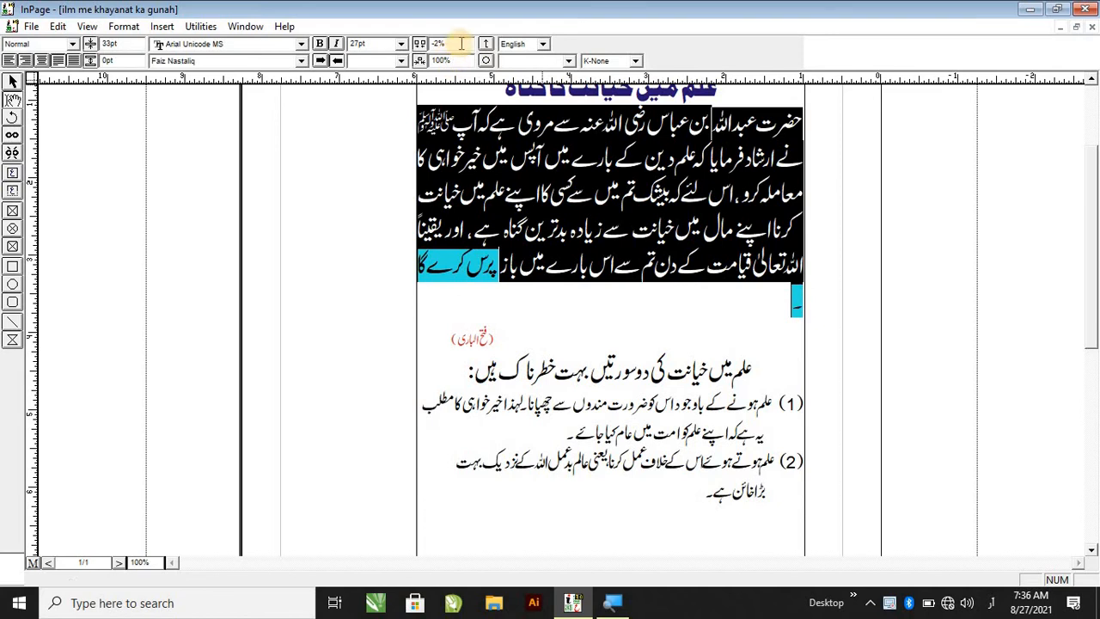
Set the body paragraph's character spacing to -3% and deselect the text.
click(461, 43)
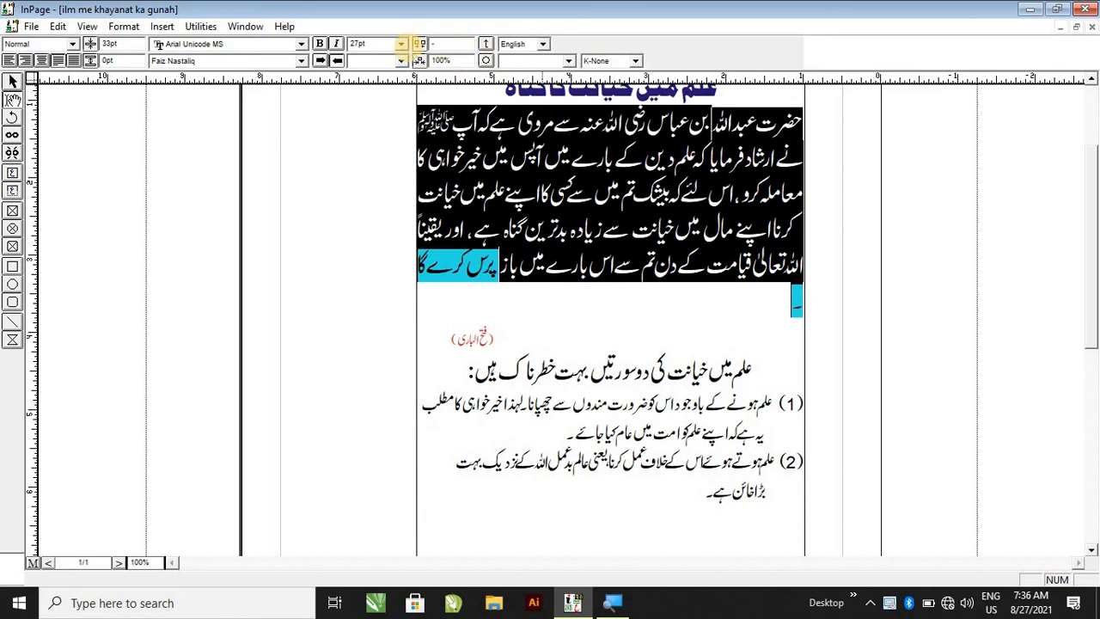
key(Return)
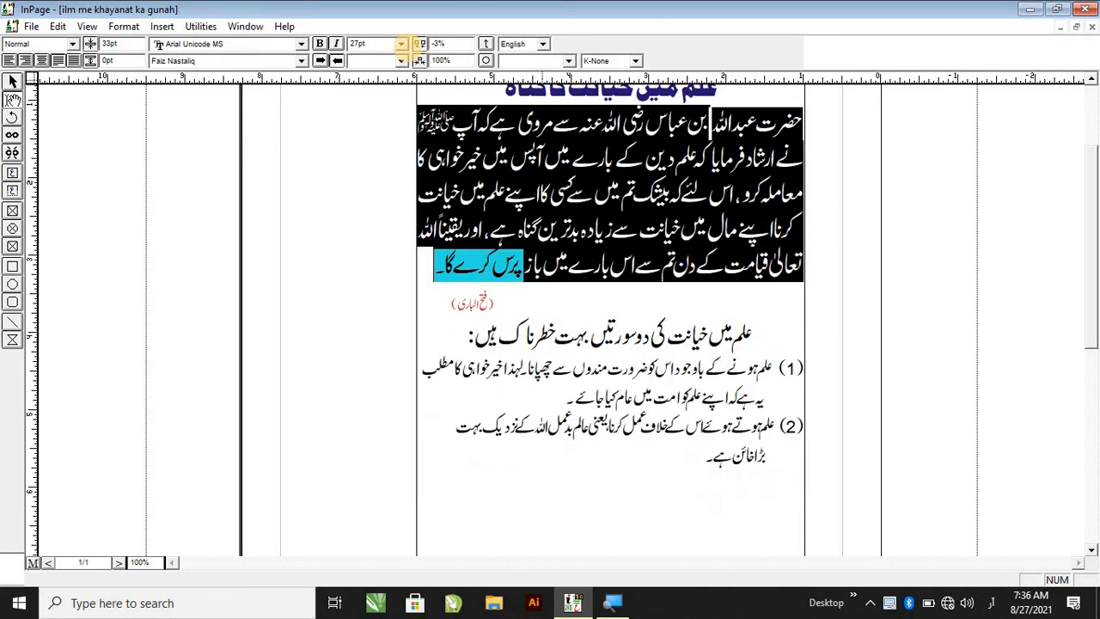
click(592, 230)
click(534, 262)
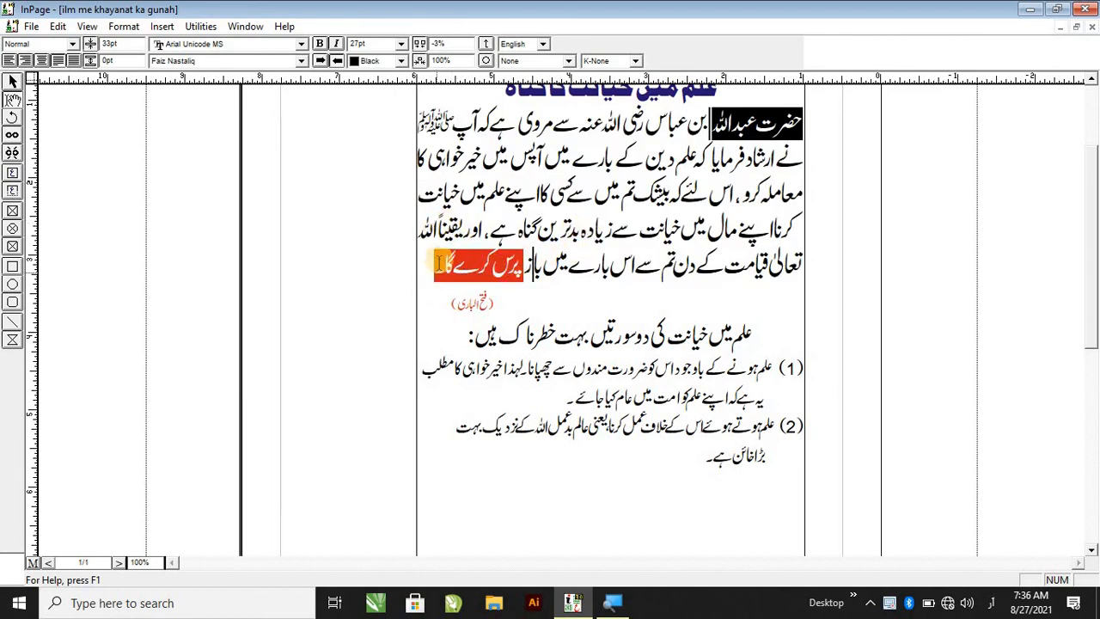
Set the body paragraph's character spacing to -10% and deselect the text.
drag(440, 265, 801, 121)
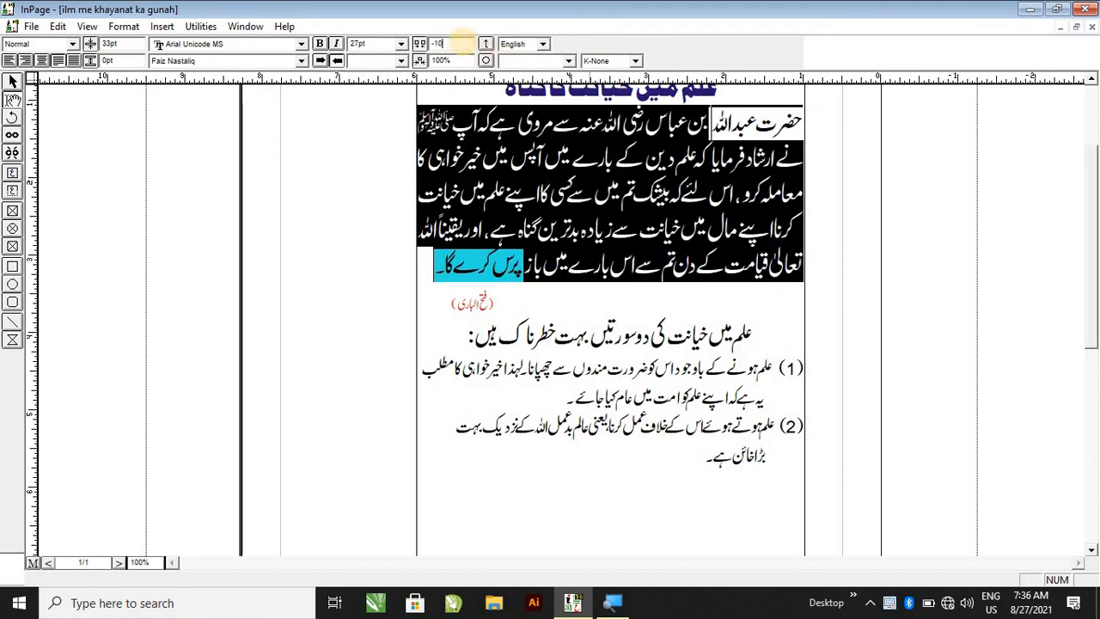
click(461, 40)
text(-10)
key(Return)
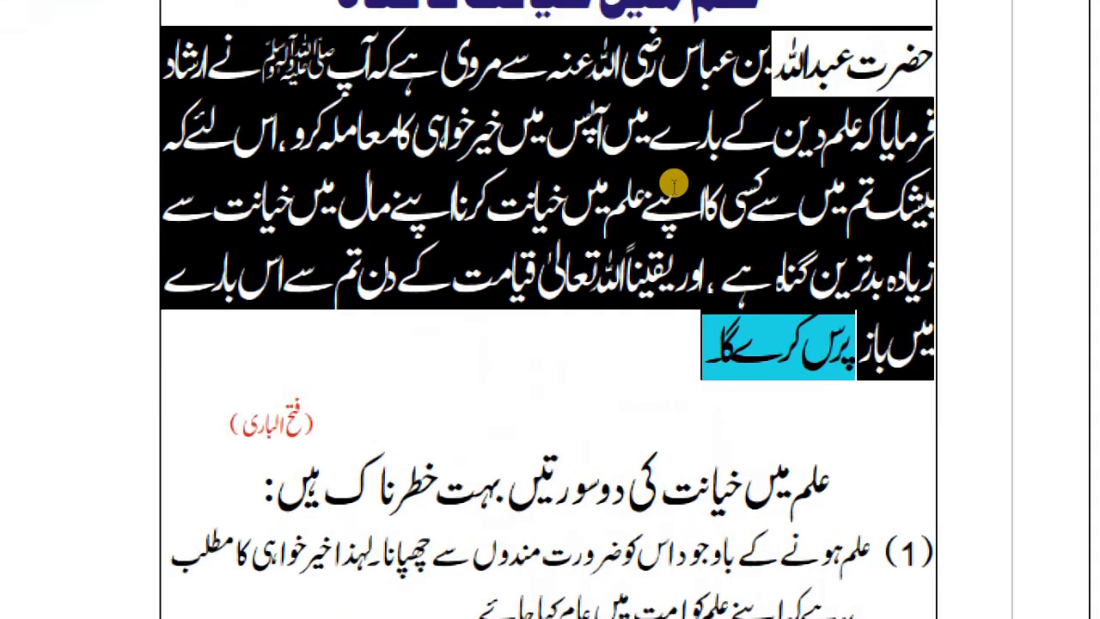
click(689, 239)
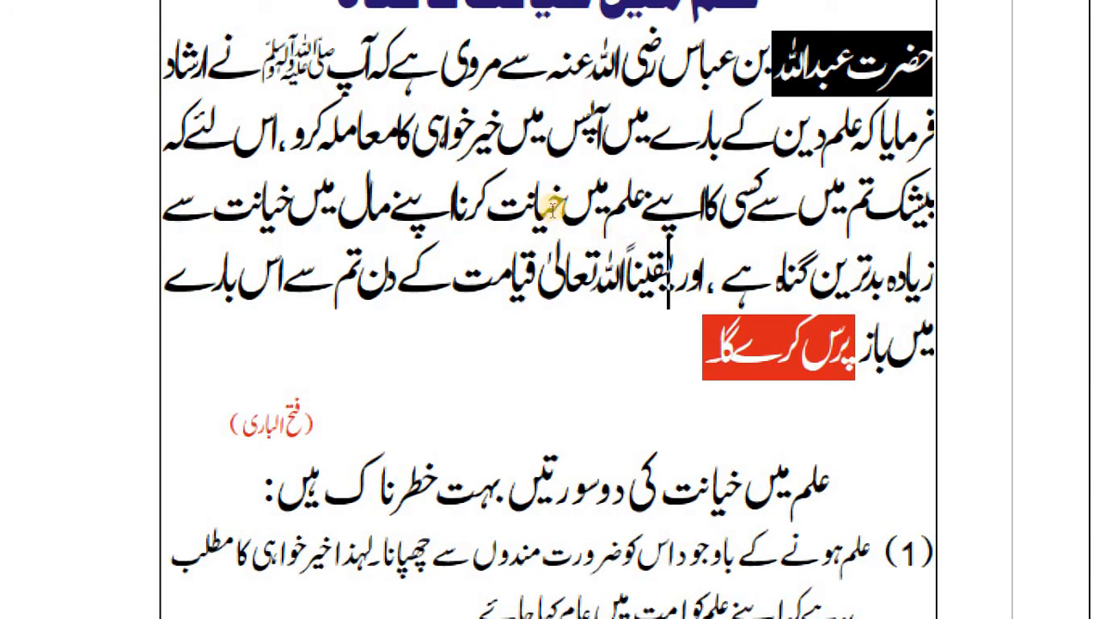
Reselect the whole body paragraph, return its character spacing to -2%, and deselect the text.
key(Down)
key(Down)
key(shift+Up)
key(Left)
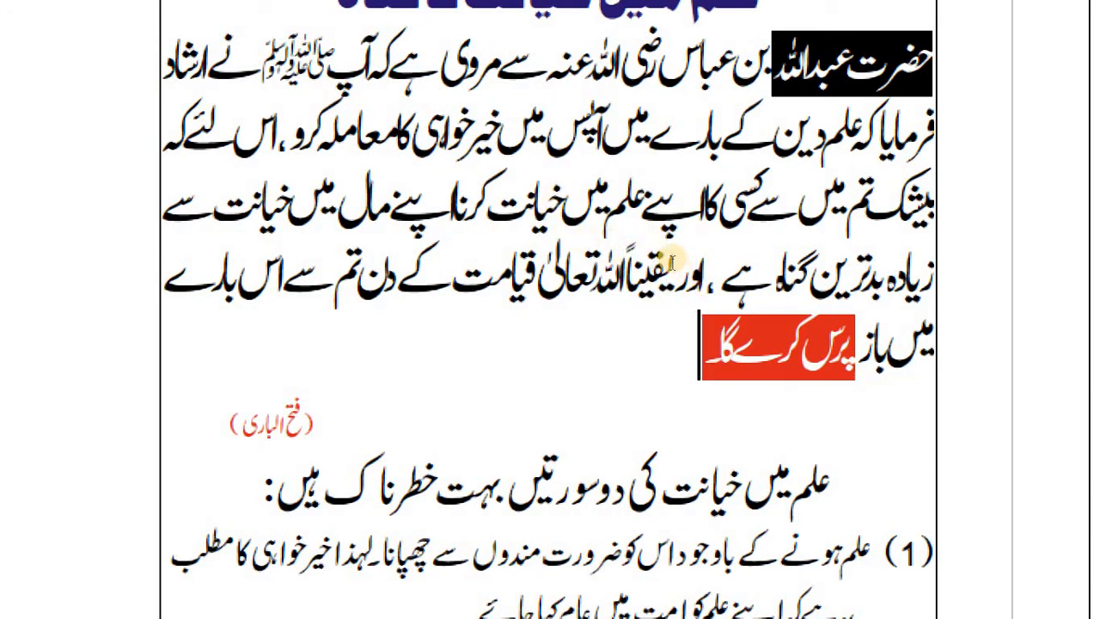
key(shift+Right)
drag(889, 244, 885, 83)
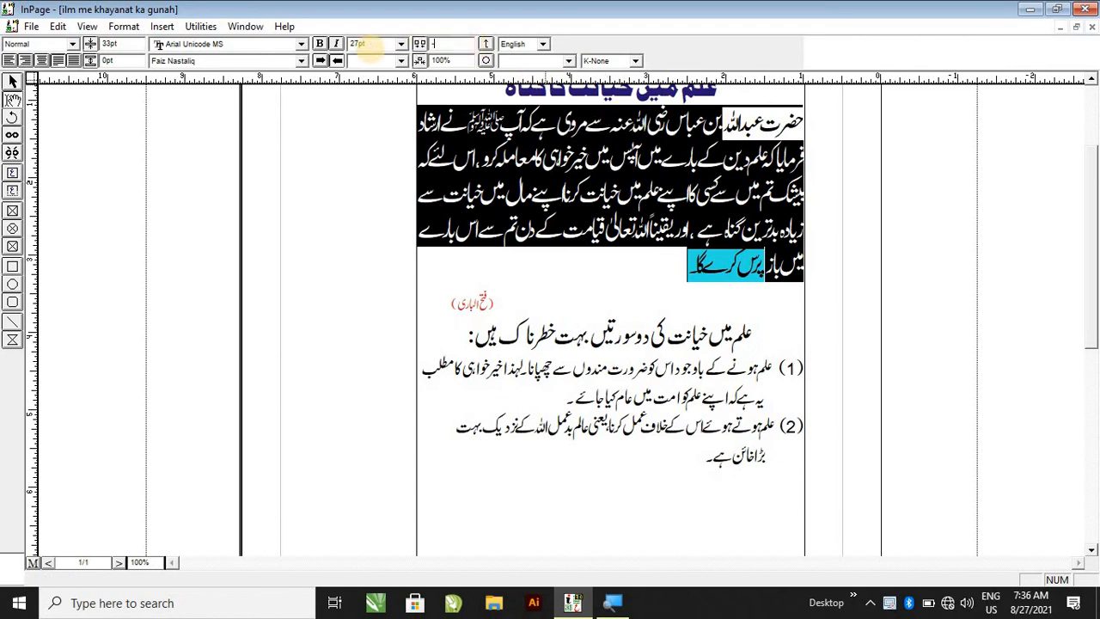
key(Return)
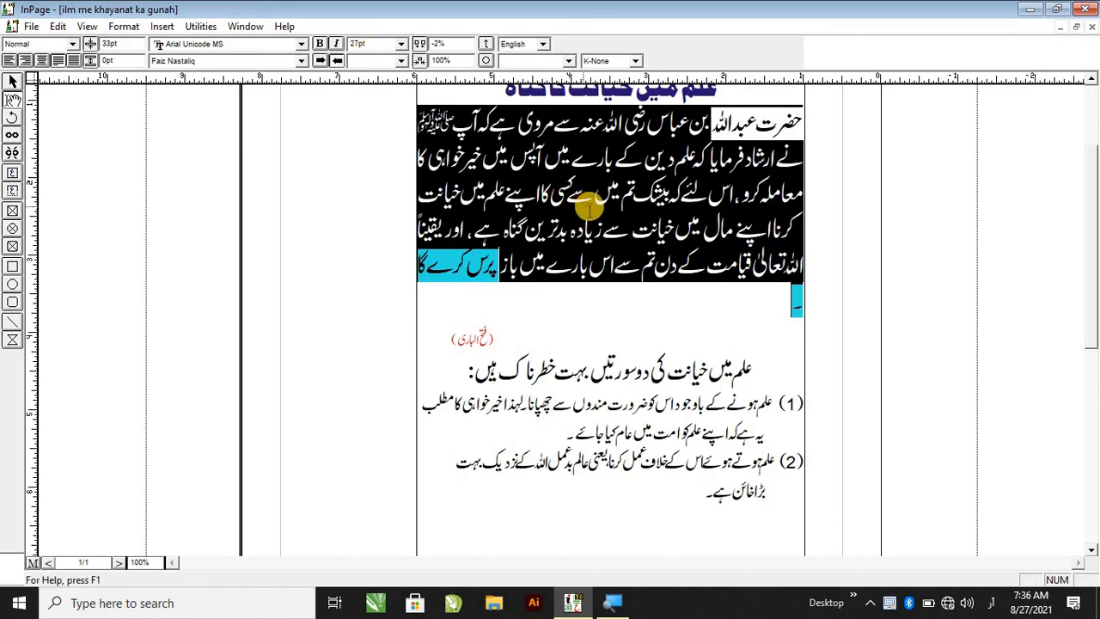
click(583, 211)
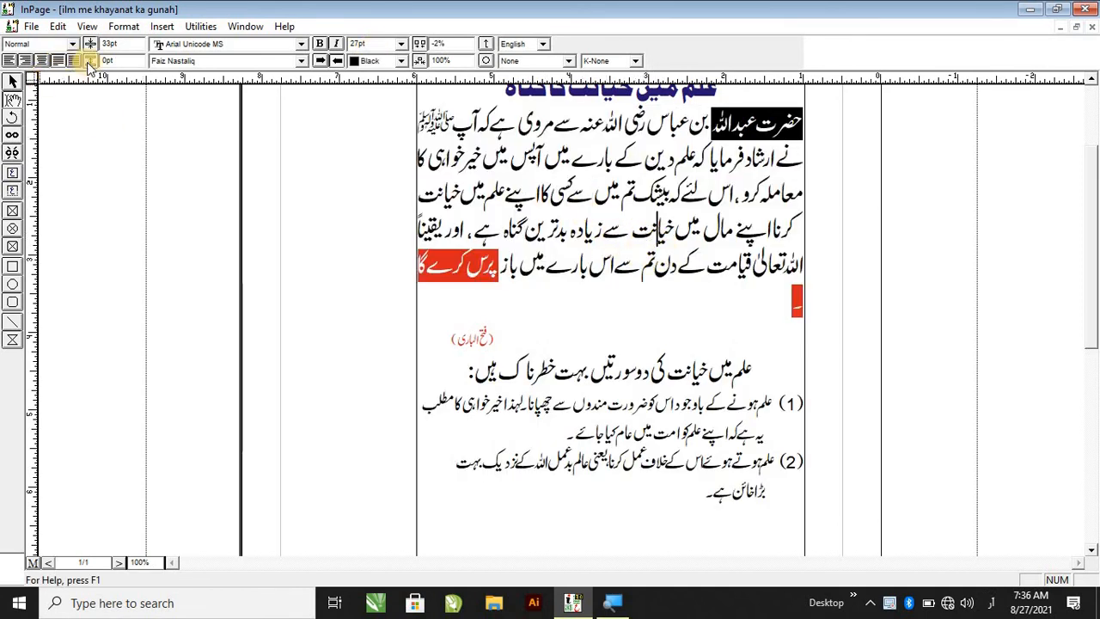
Review the spacing and scaling options in the Character settings and cancel without changes.
click(123, 26)
click(146, 44)
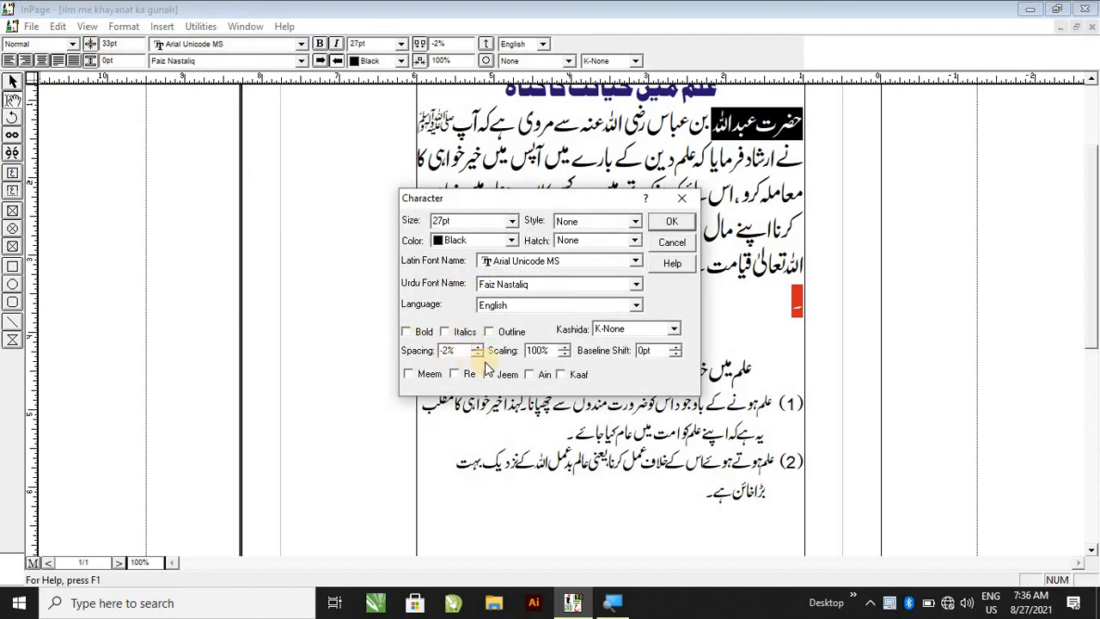
click(672, 242)
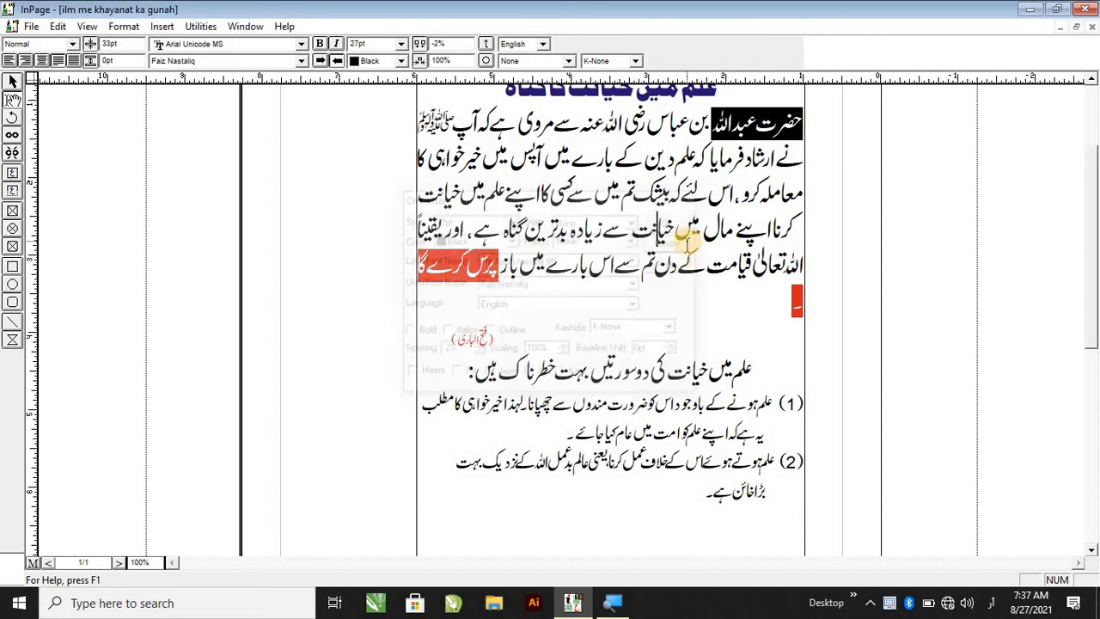
Set the character scaling of the whole body paragraph to 120%.
click(440, 61)
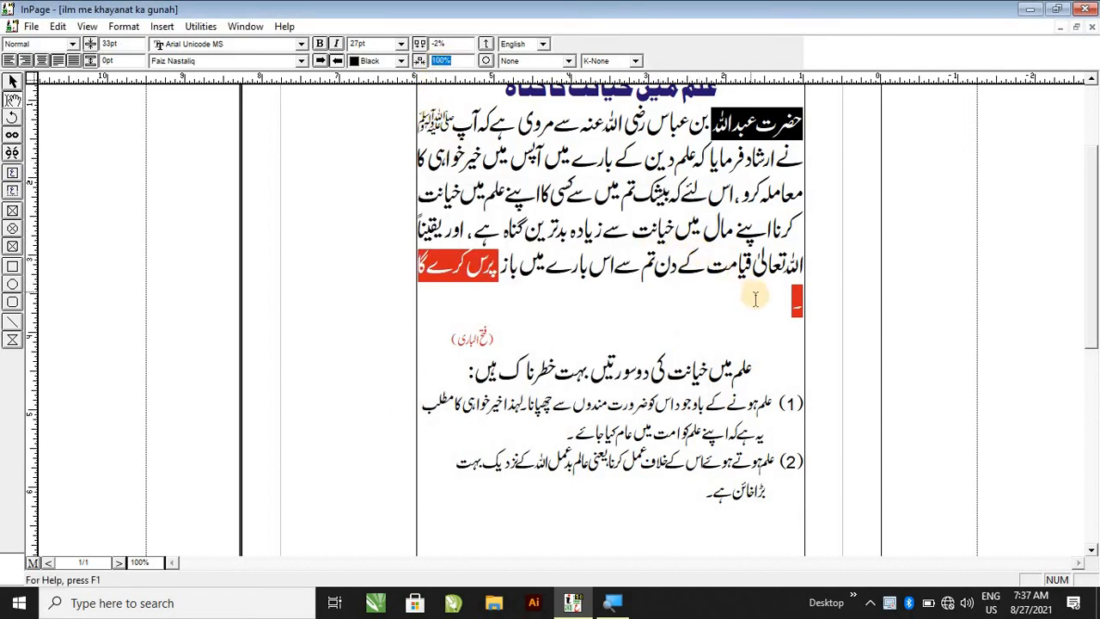
drag(759, 297, 823, 115)
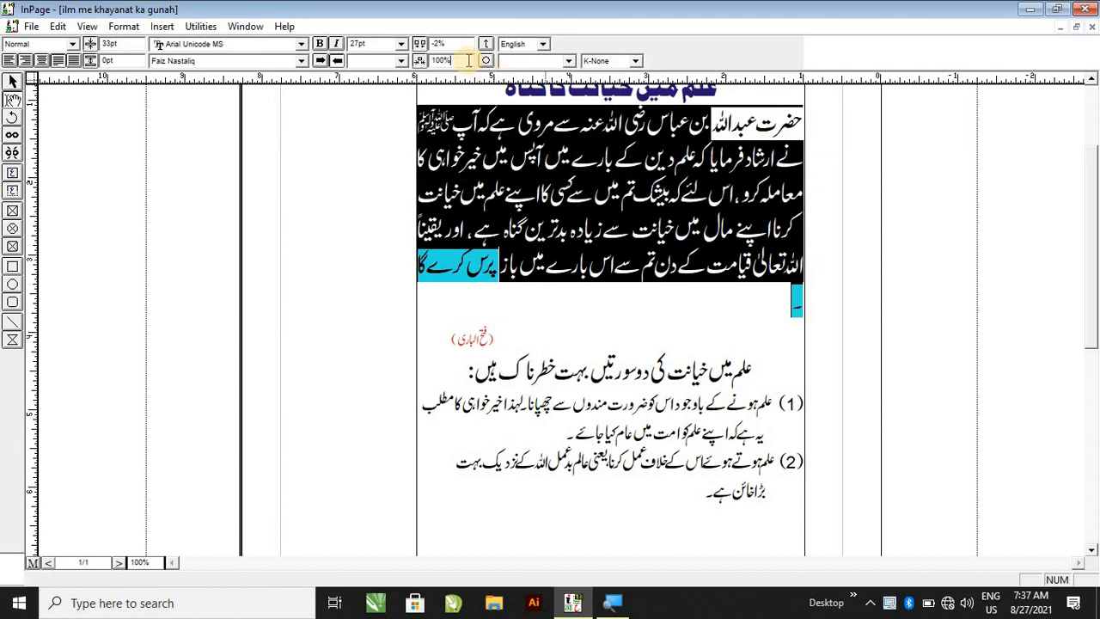
click(436, 61)
text(120)
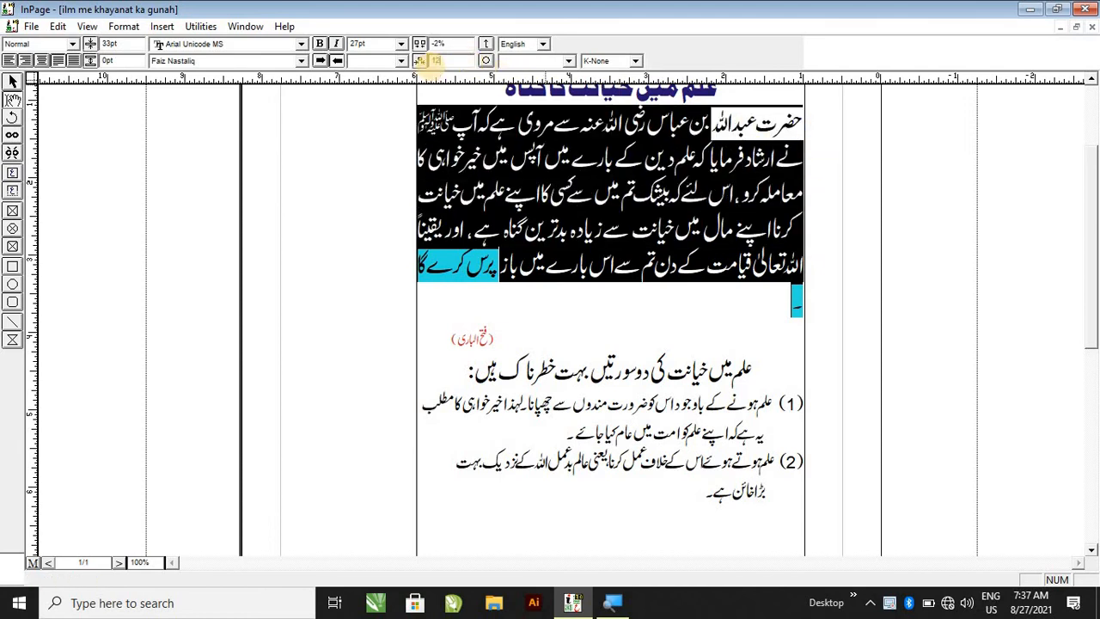
key(Return)
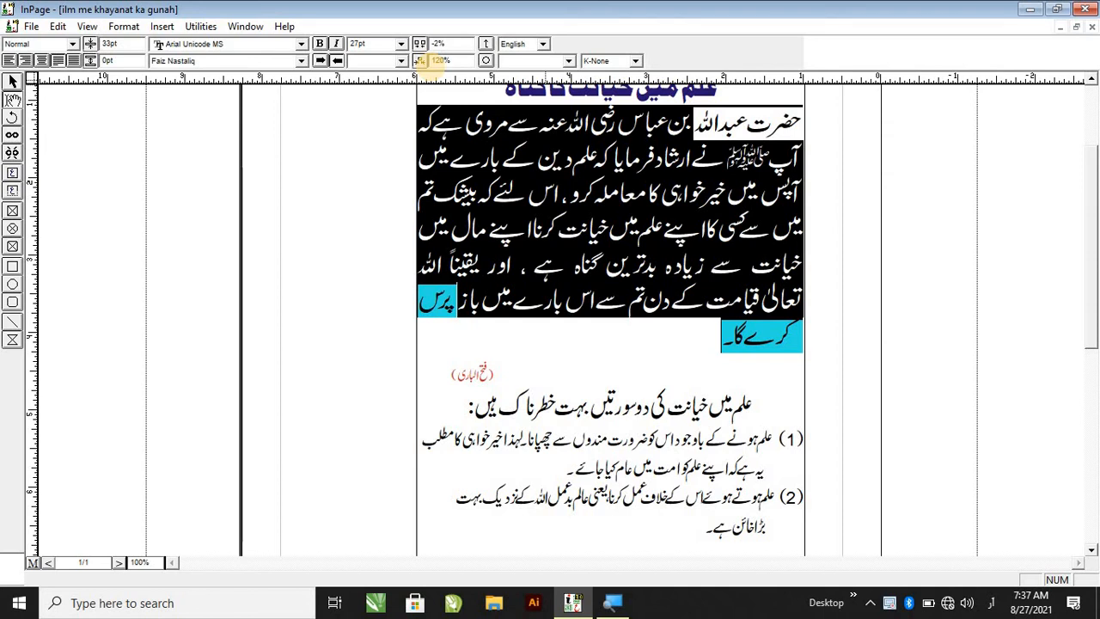
Set the character scaling of the whole body paragraph to 150%.
click(420, 61)
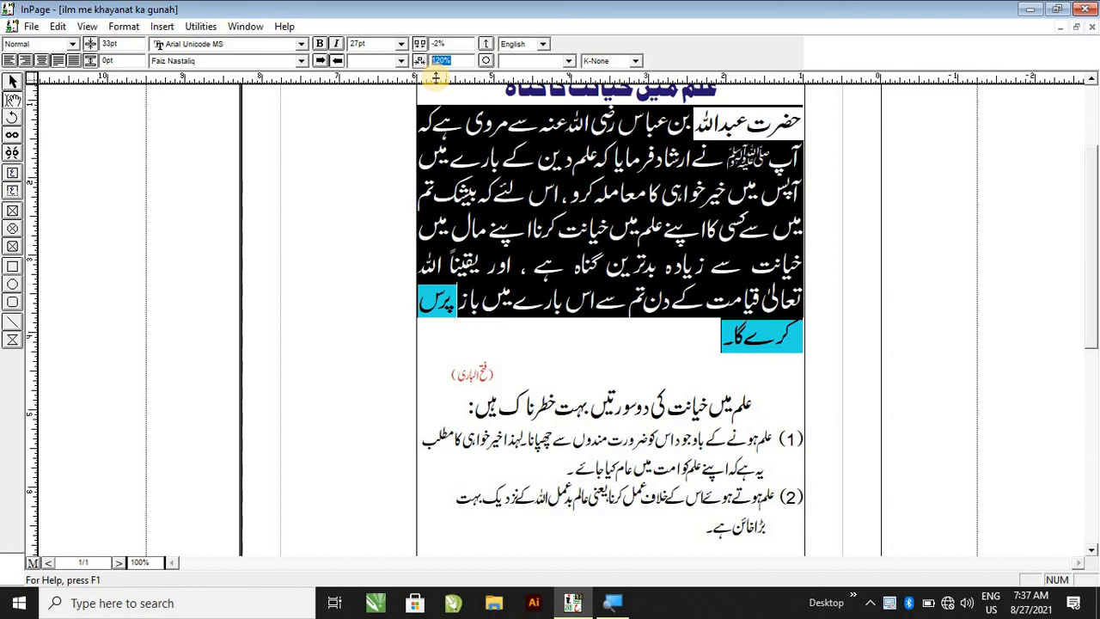
text(150)
key(Return)
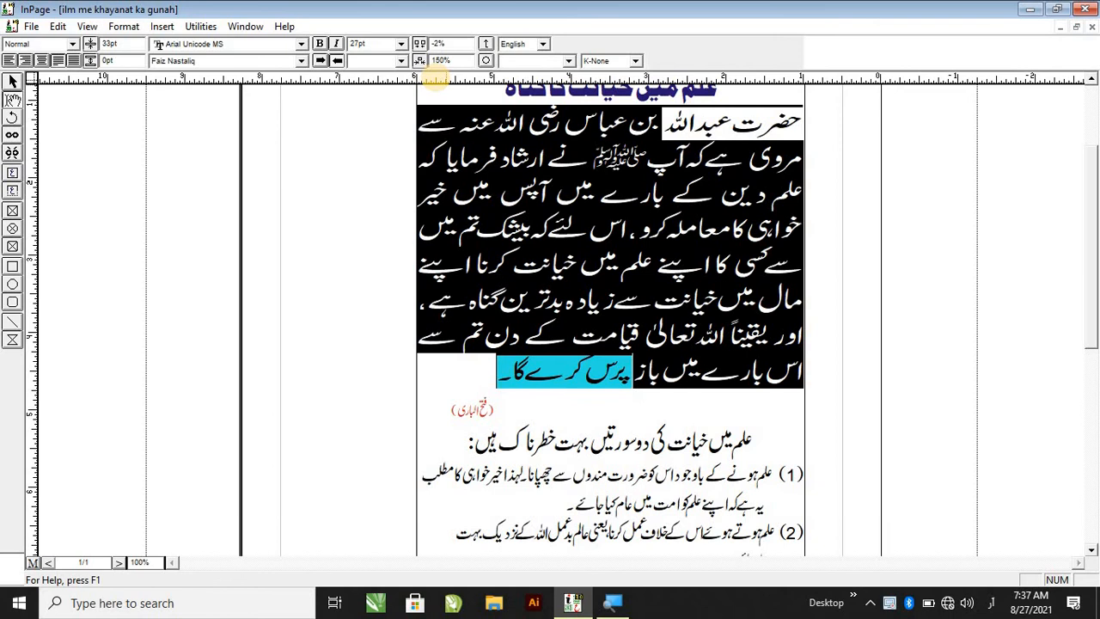
Return the body paragraph's character scaling to 100% and deselect the text.
double_click(442, 61)
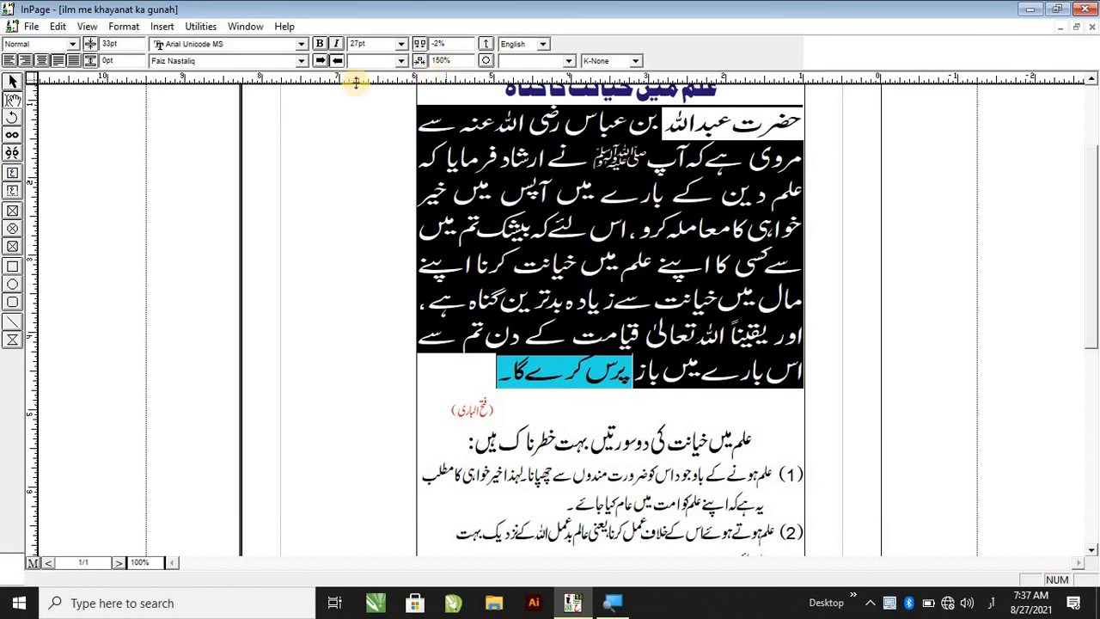
key(alt+shift)
text(100)
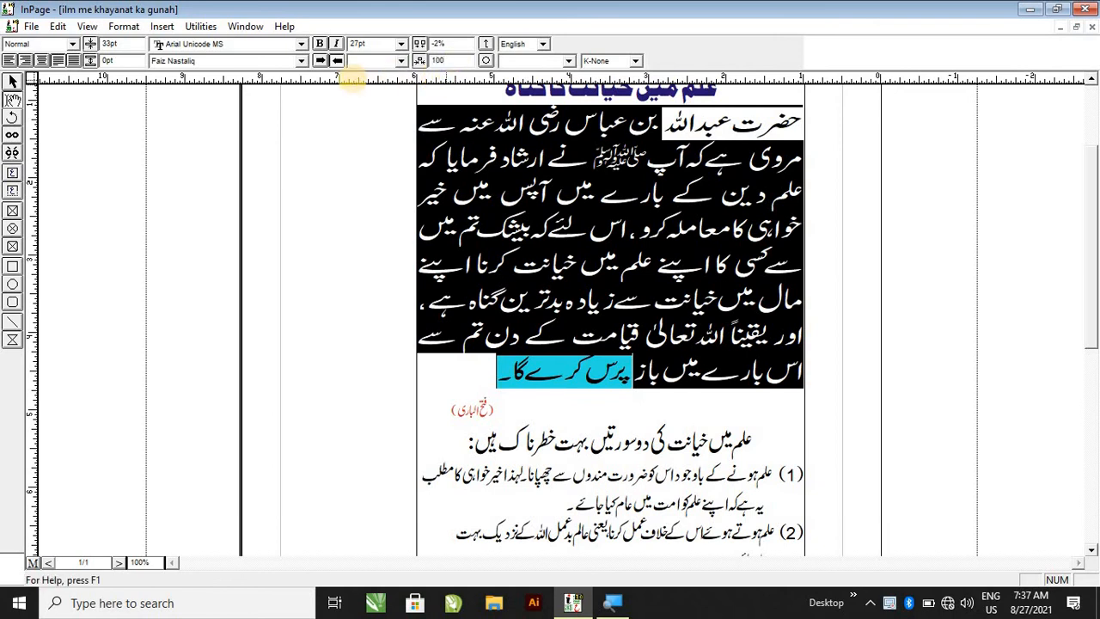
key(Return)
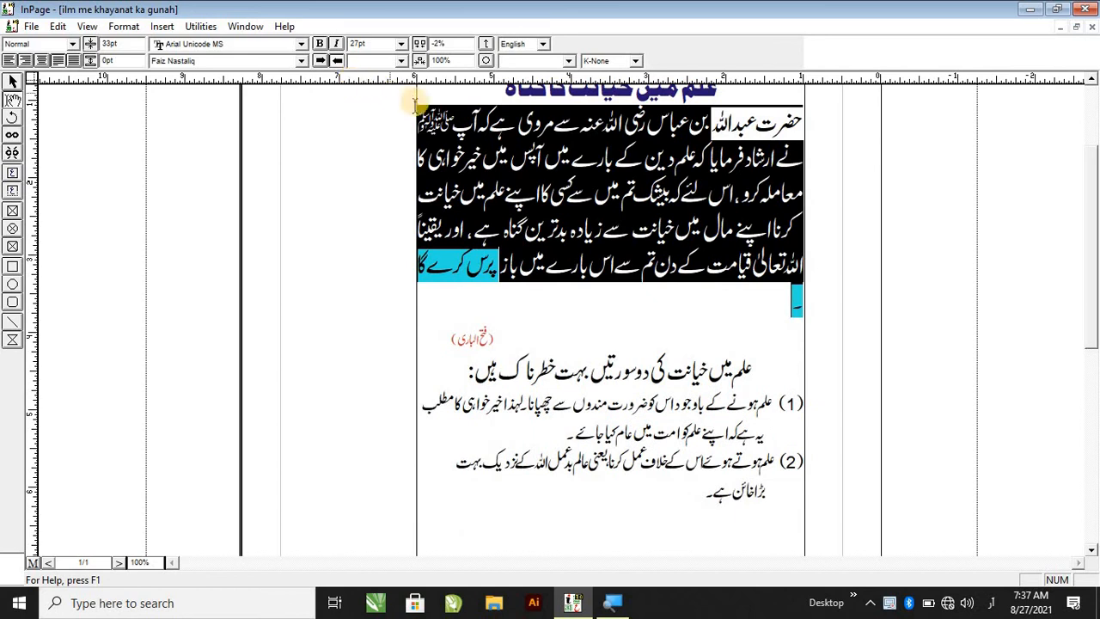
click(593, 193)
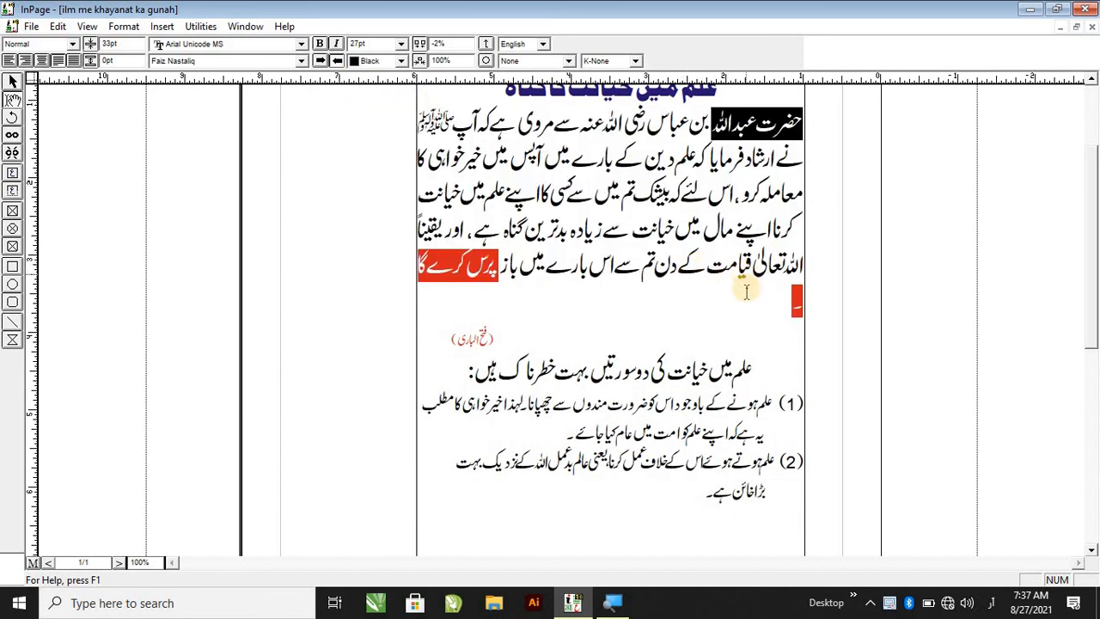
Reselect the whole body paragraph, apply a 2pt baseline shift in the Character settings, and deselect the text.
drag(828, 245, 702, 120)
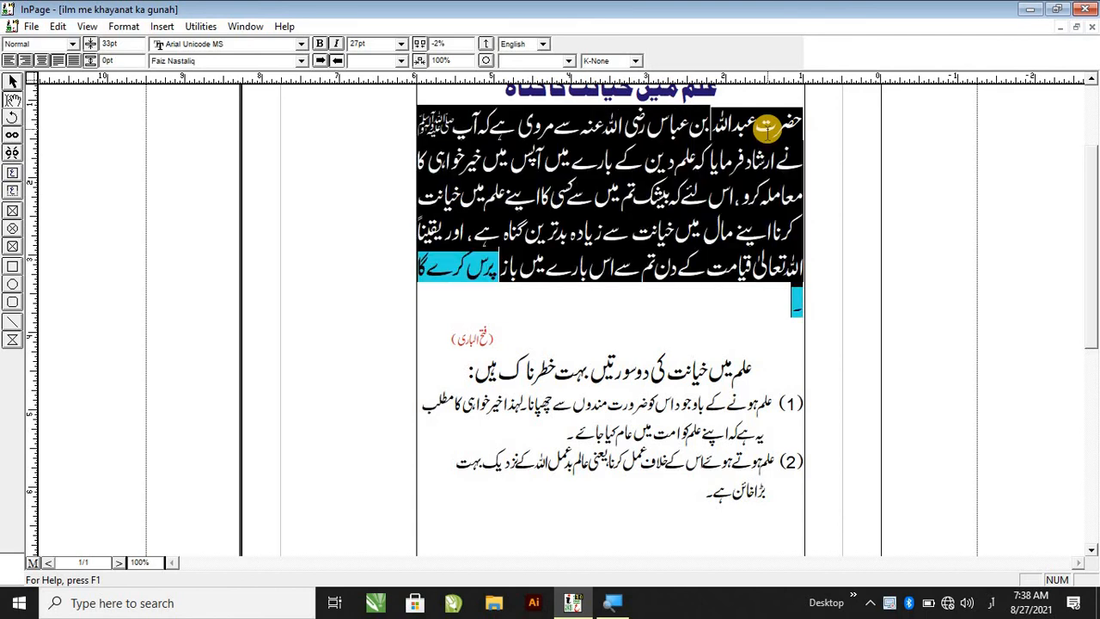
click(124, 26)
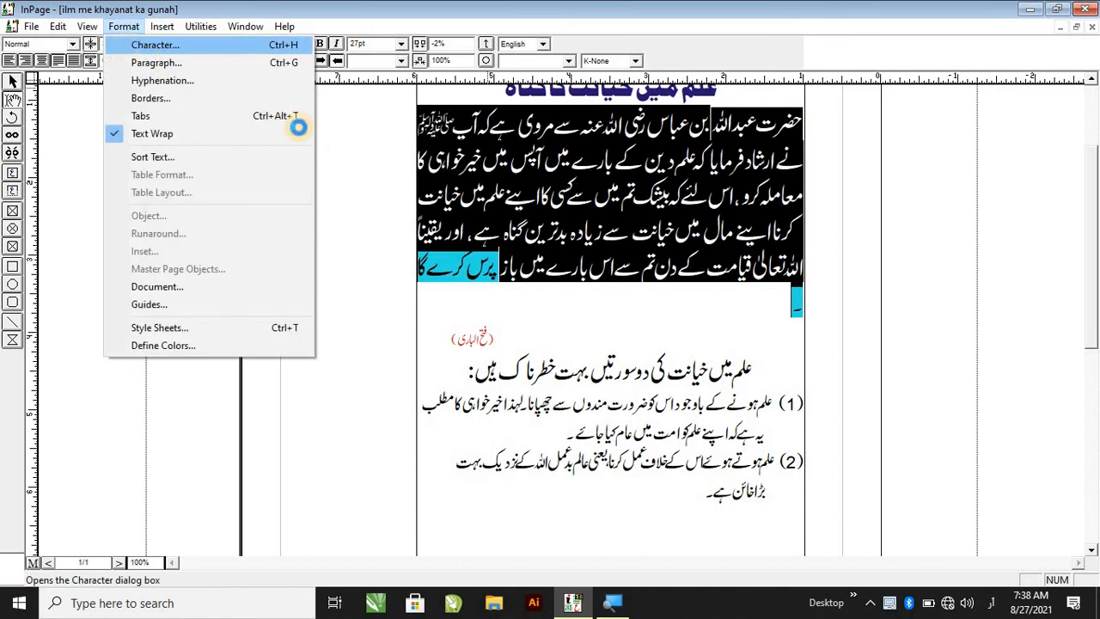
key(Return)
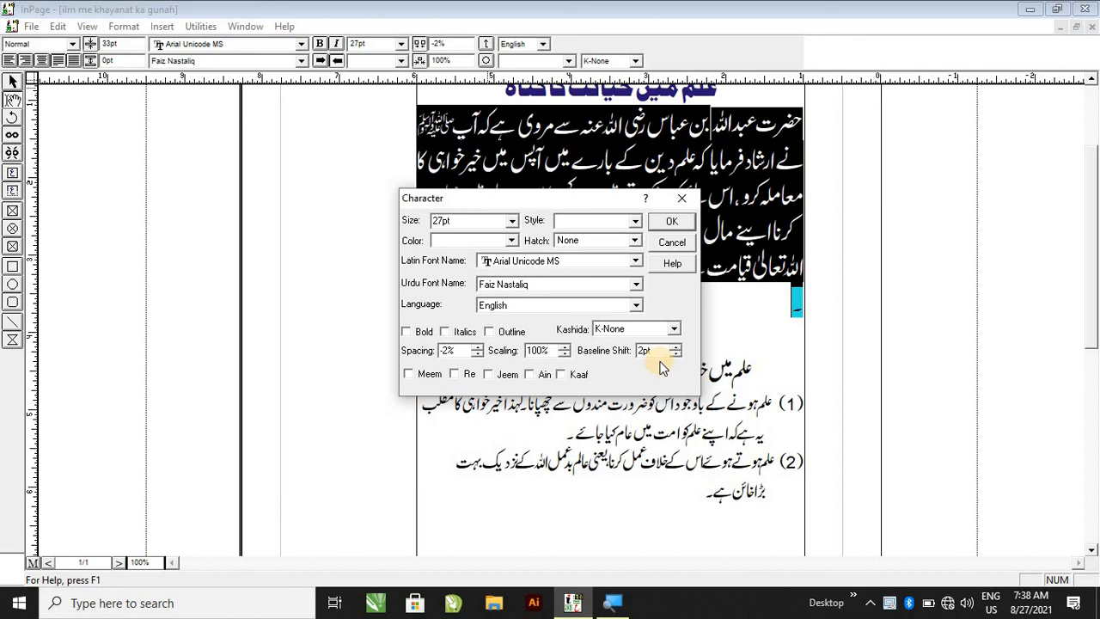
click(671, 223)
click(773, 311)
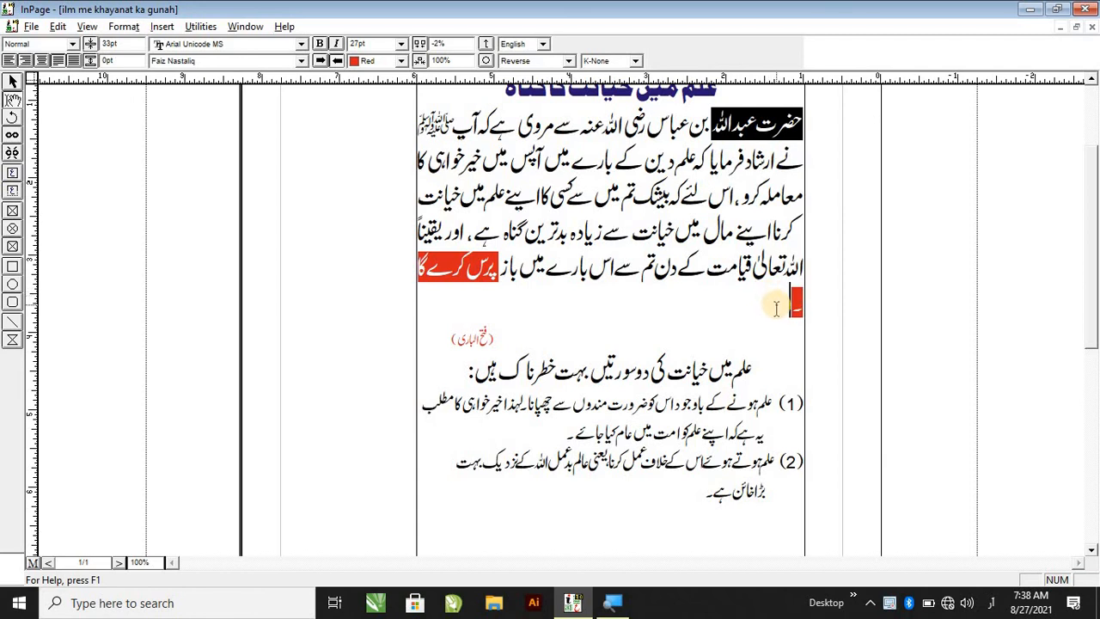
key(alt+shift)
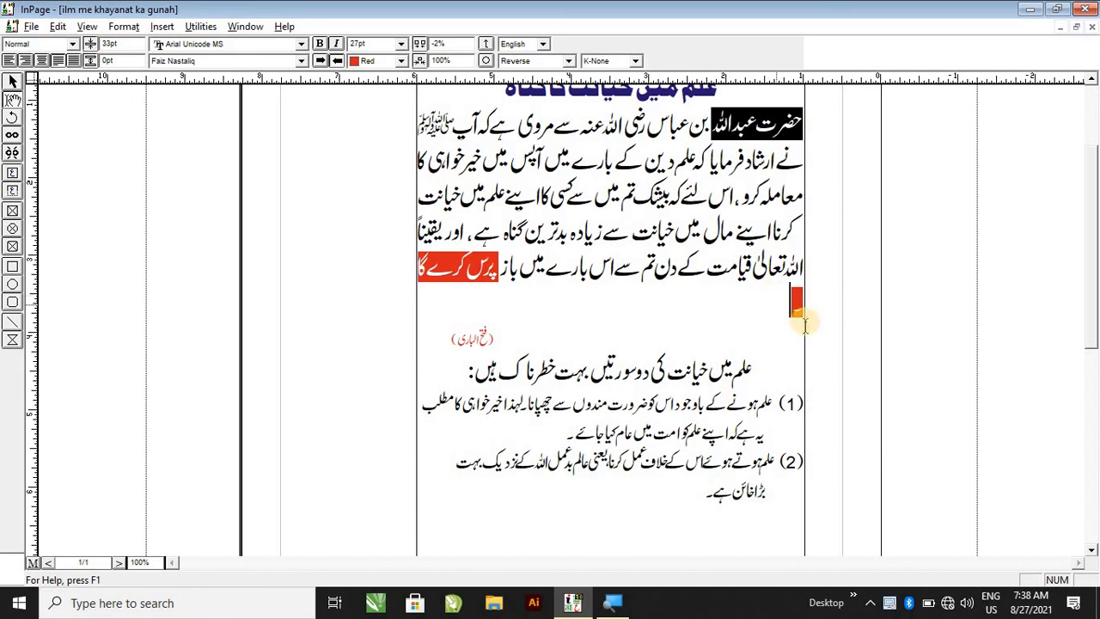
Select the word میں in the subheading at 200% zoom and reset its baseline shift in the Character settings.
double_click(742, 372)
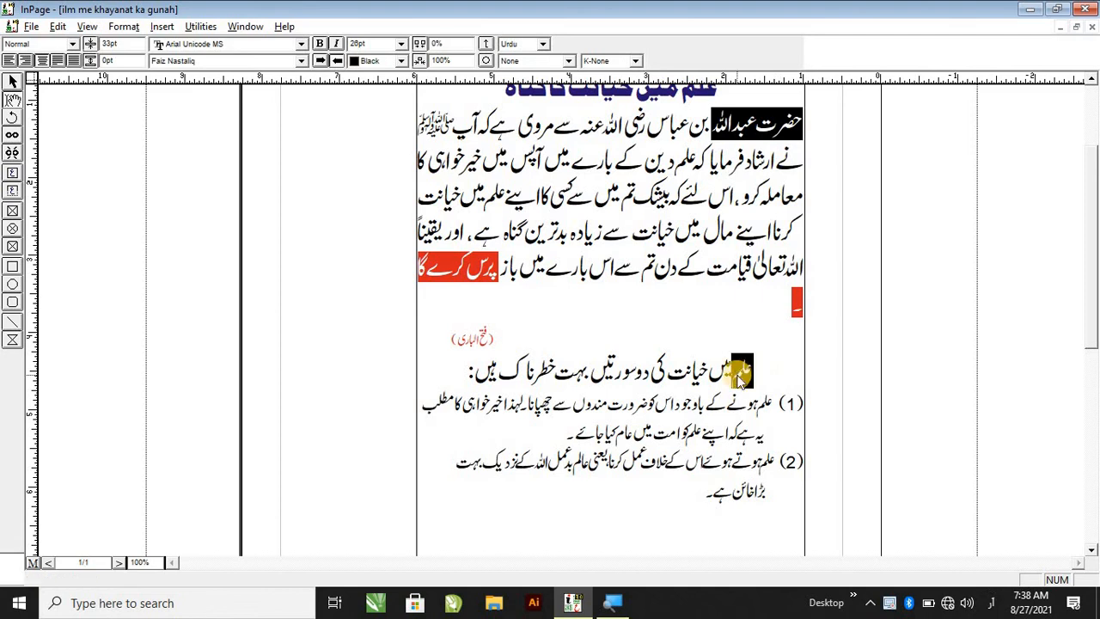
click(739, 379)
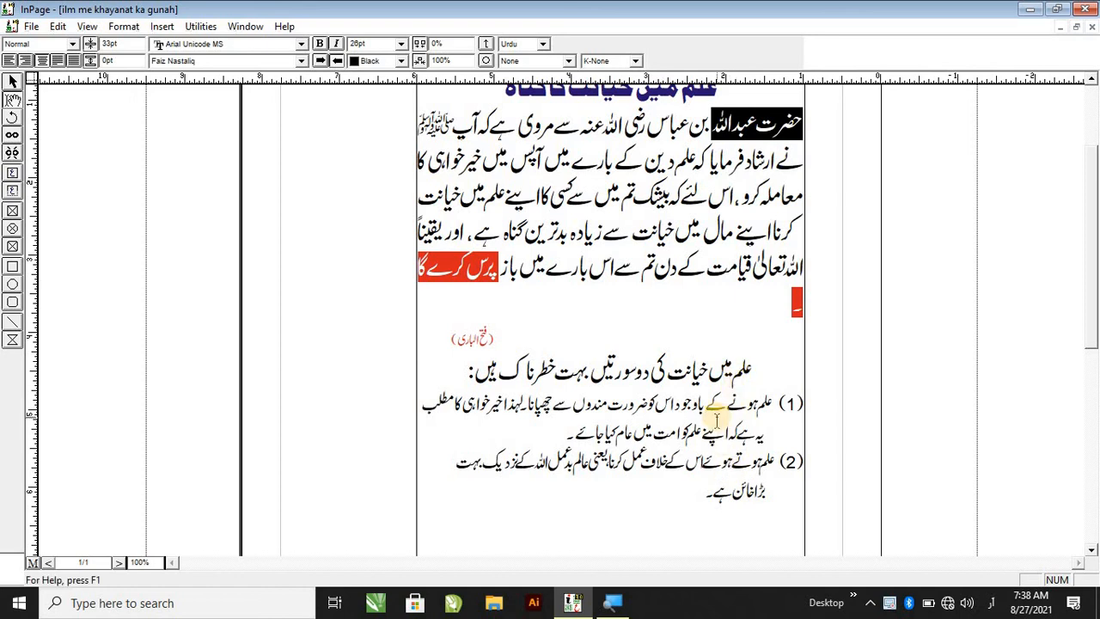
key(ctrl+2)
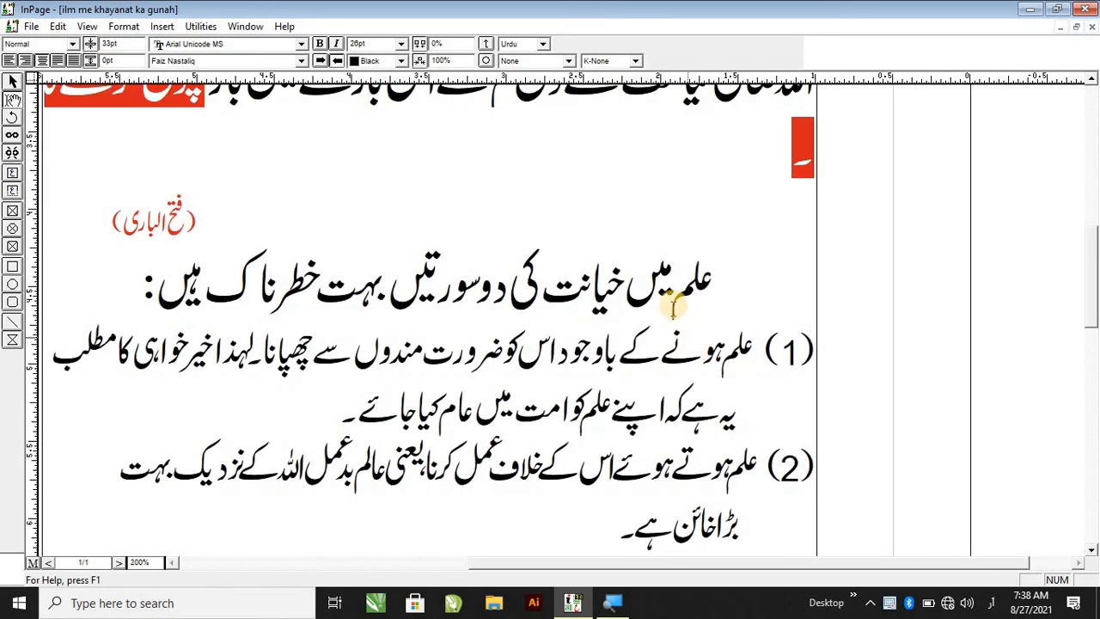
double_click(663, 286)
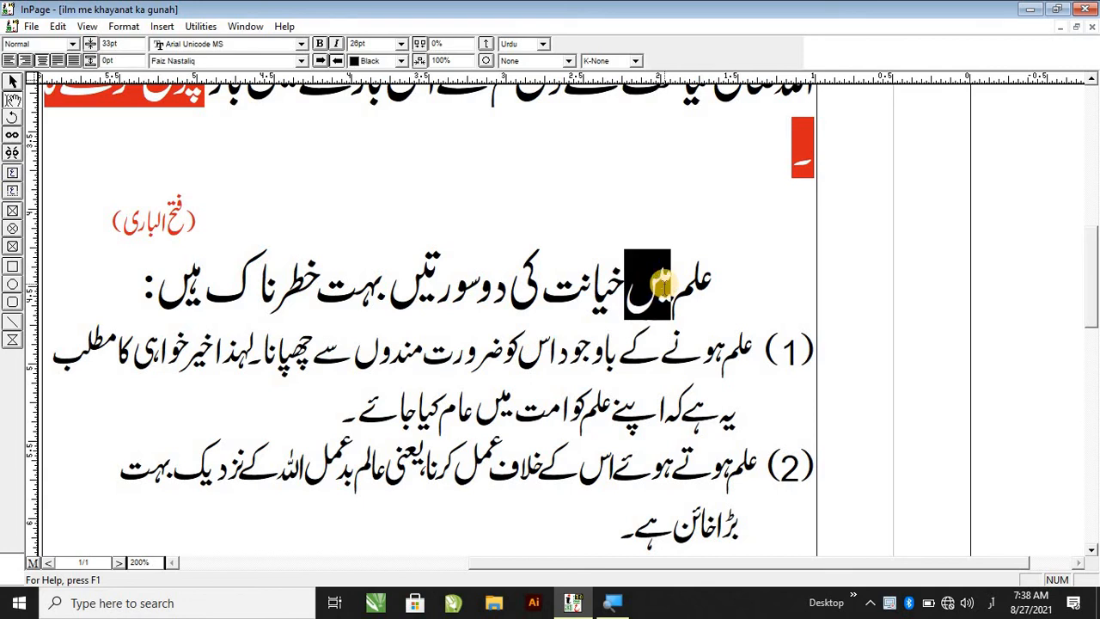
click(663, 286)
double_click(663, 286)
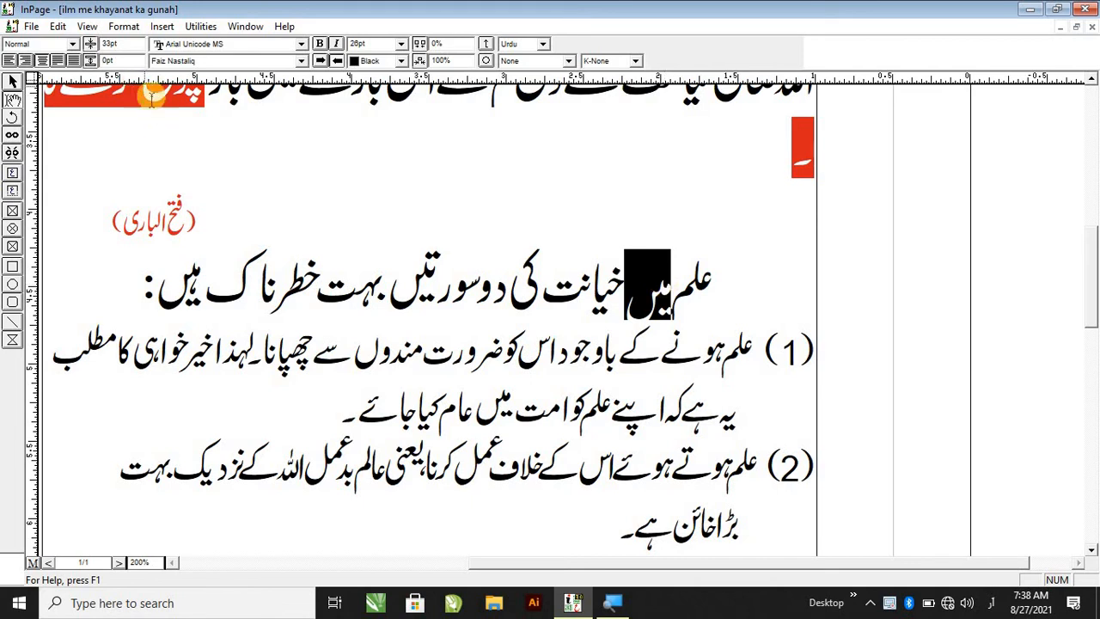
click(123, 26)
click(138, 49)
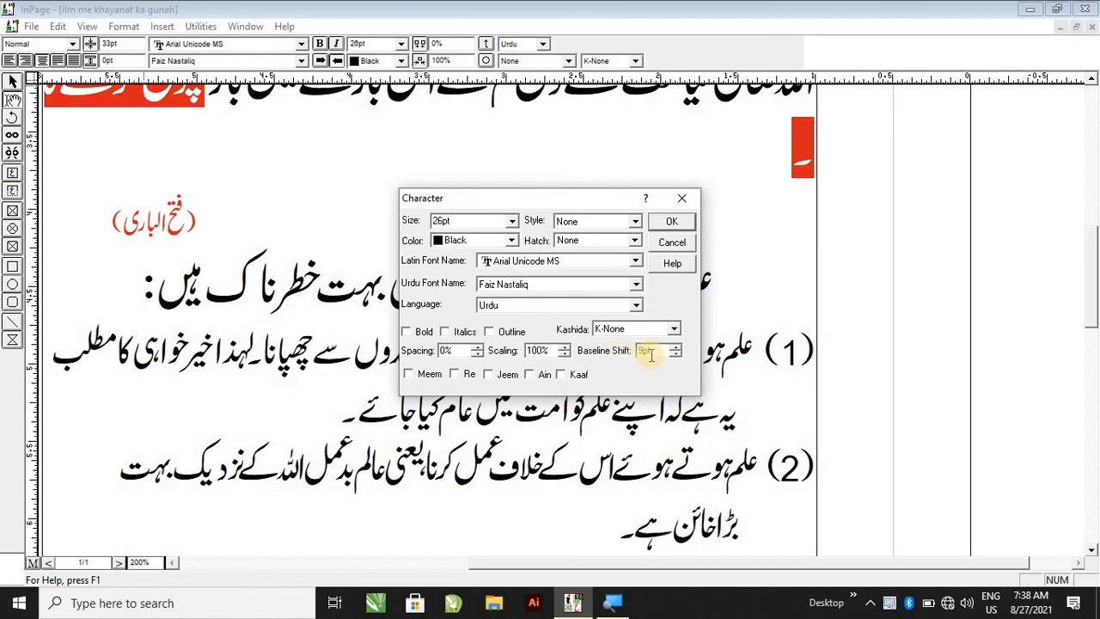
click(670, 226)
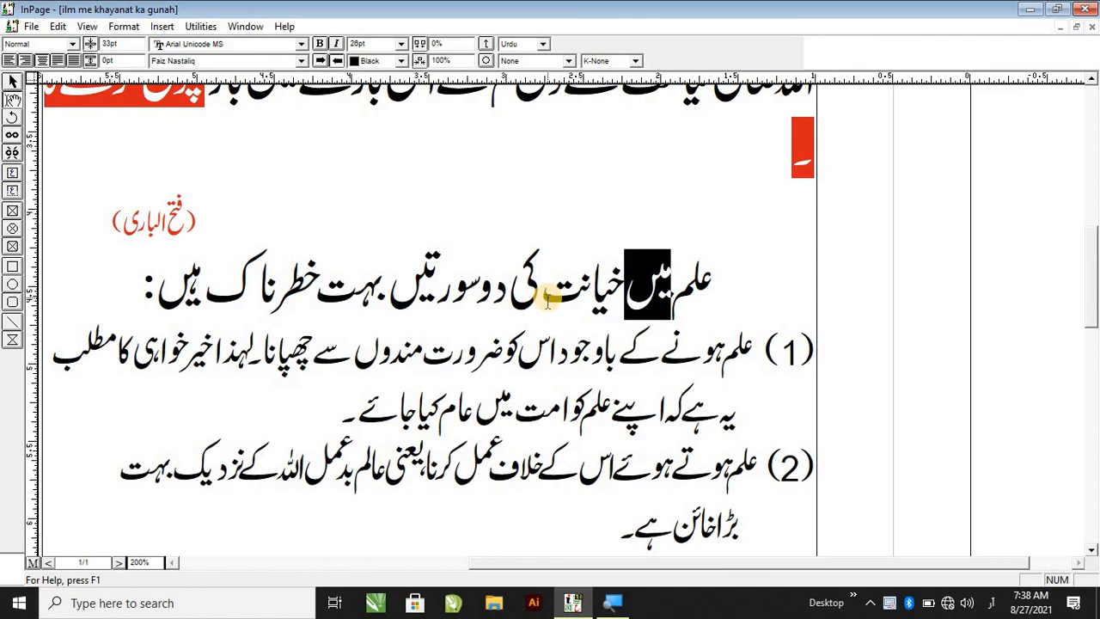
Tighten the character spacing of the word میں past -3% in small increments, loosen it to -1%, and deselect the word.
key(ctrl+shift+bracketleft)
key(ctrl+shift+bracketleft)
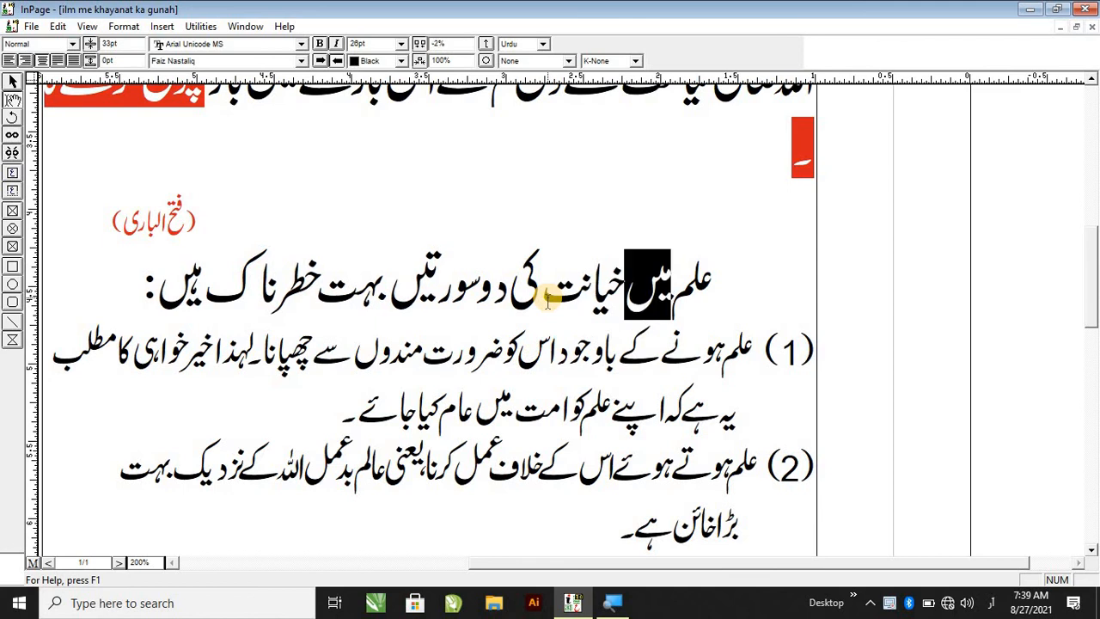
key(ctrl+shift+bracketleft)
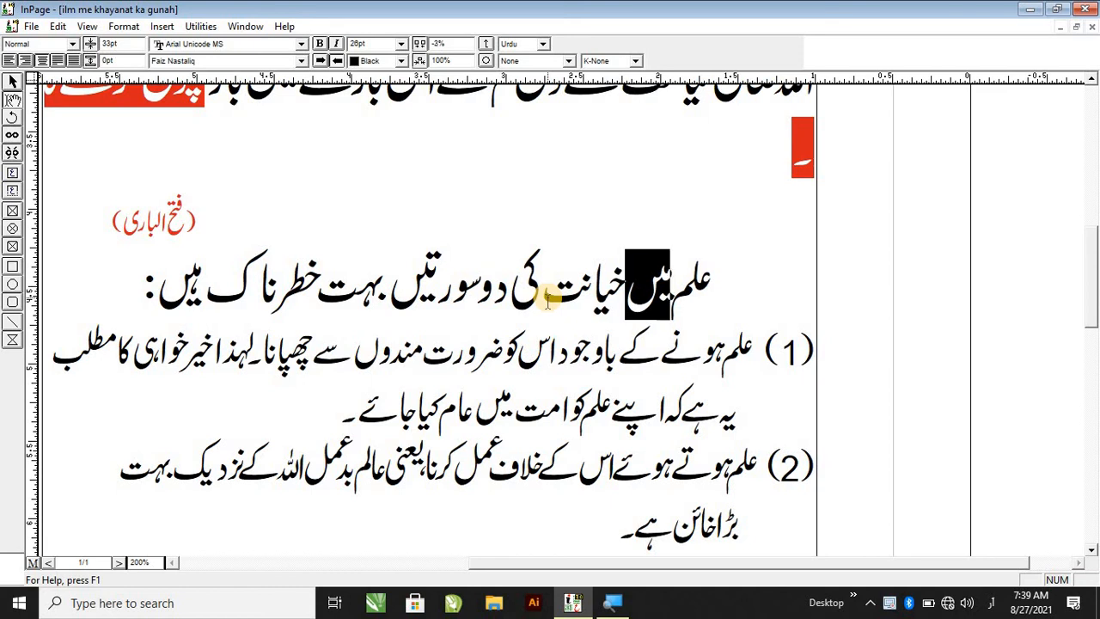
key(ctrl+shift+bracketleft)
key(ctrl+shift+bracketleft)
key(ctrl+shift+bracketleft)
key(ctrl+shift+bracketright)
key(ctrl+shift+bracketright)
key(ctrl+shift+bracketright)
key(ctrl+shift+bracketright)
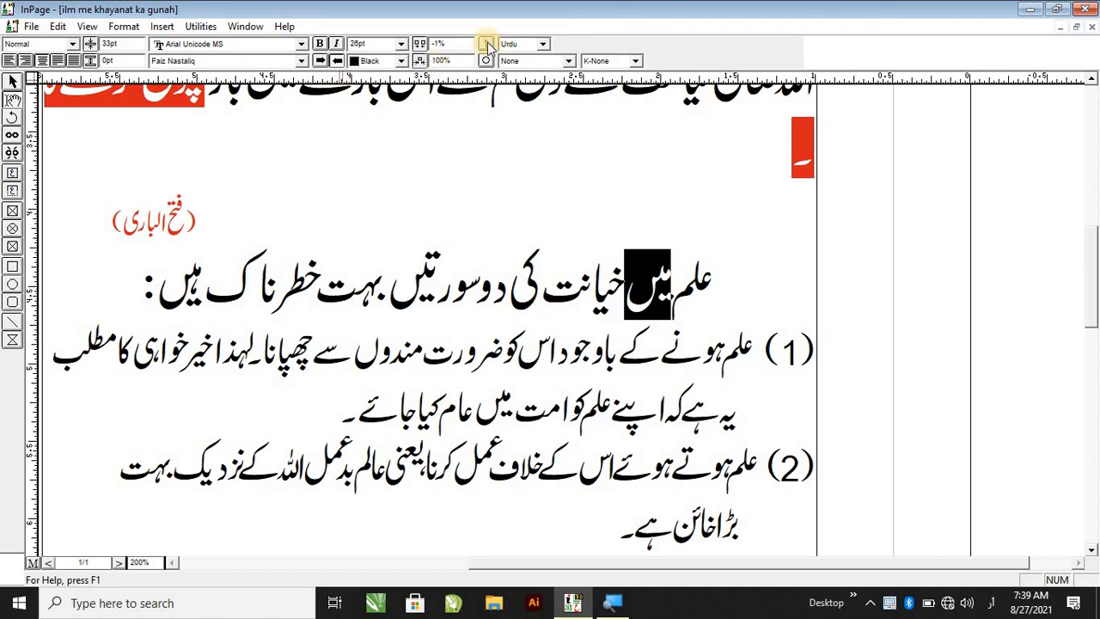
drag(454, 43, 416, 47)
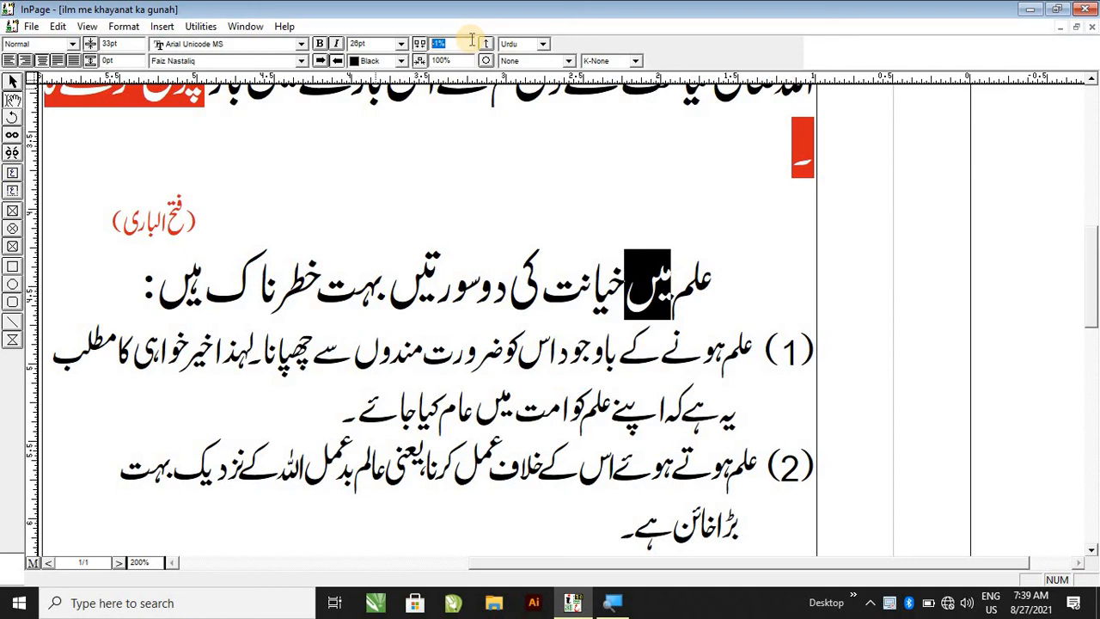
click(673, 257)
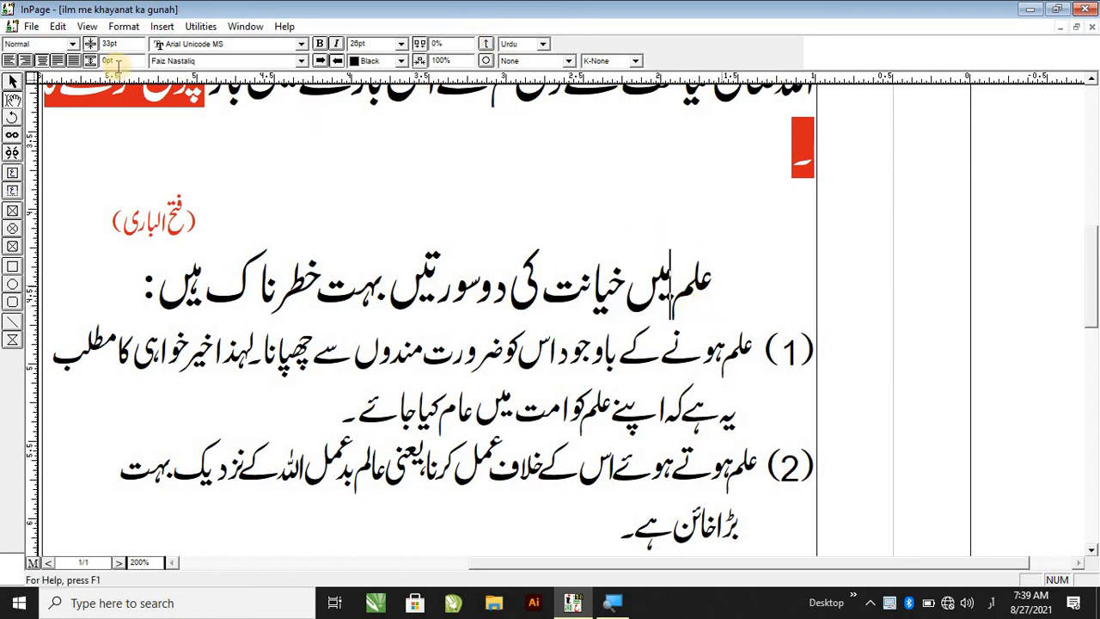
Review the Character settings, cancel without changes, and compare them with the matching size, colour and spacing controls.
click(124, 26)
click(408, 191)
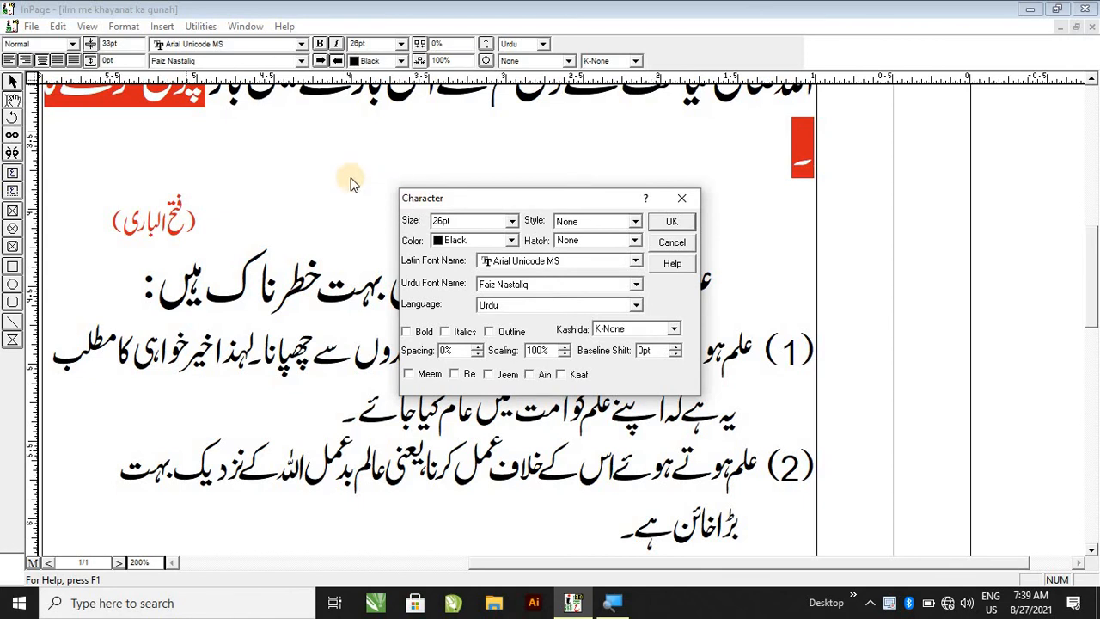
click(654, 239)
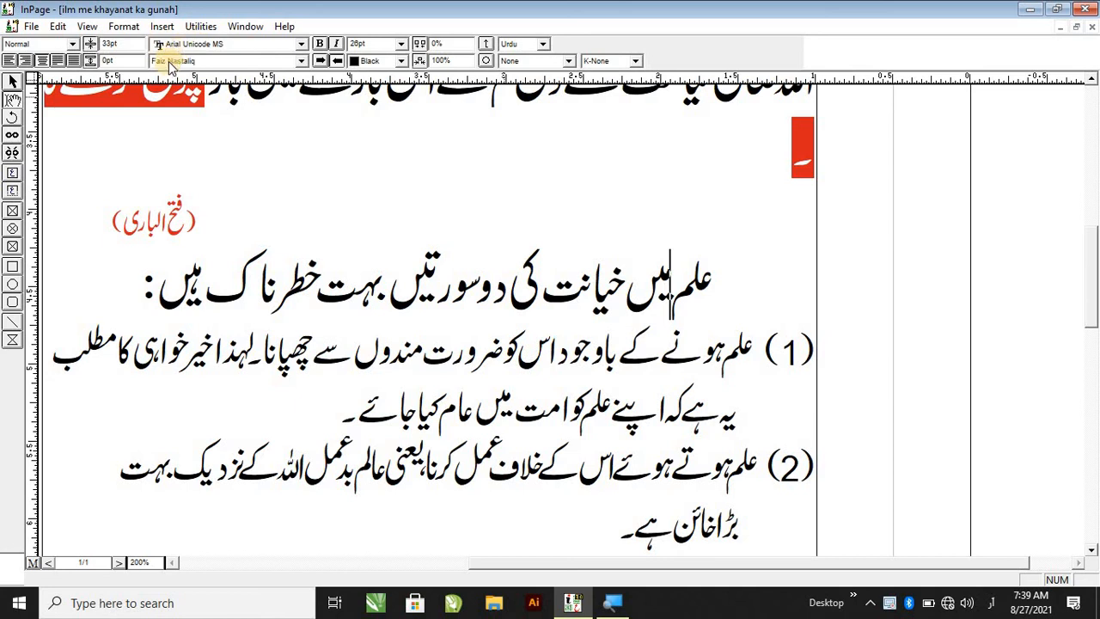
drag(375, 45, 353, 57)
click(378, 64)
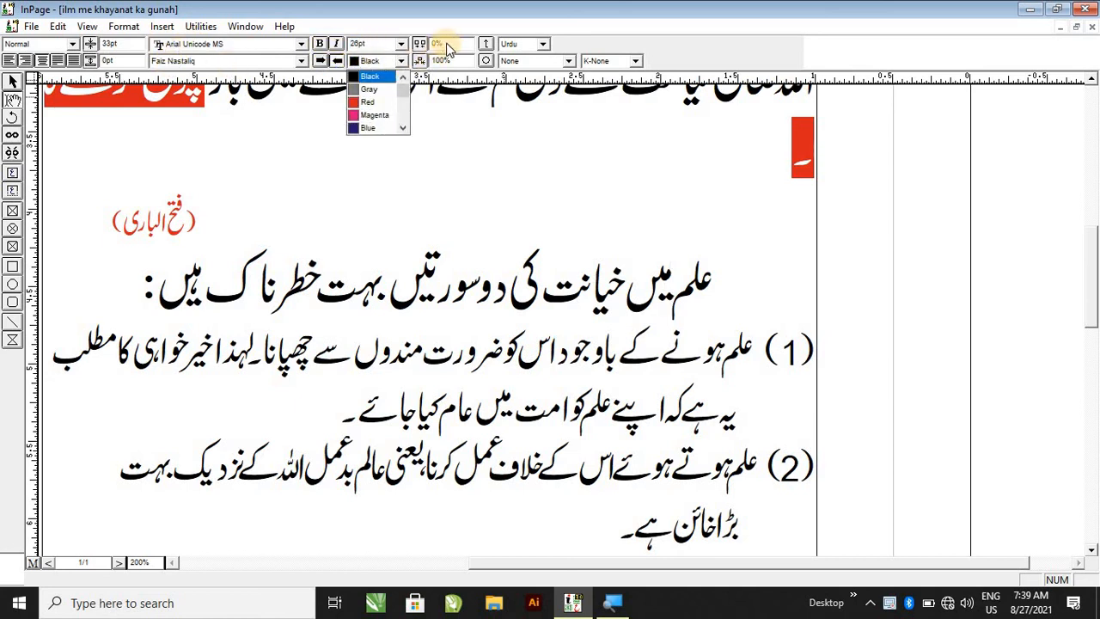
click(449, 38)
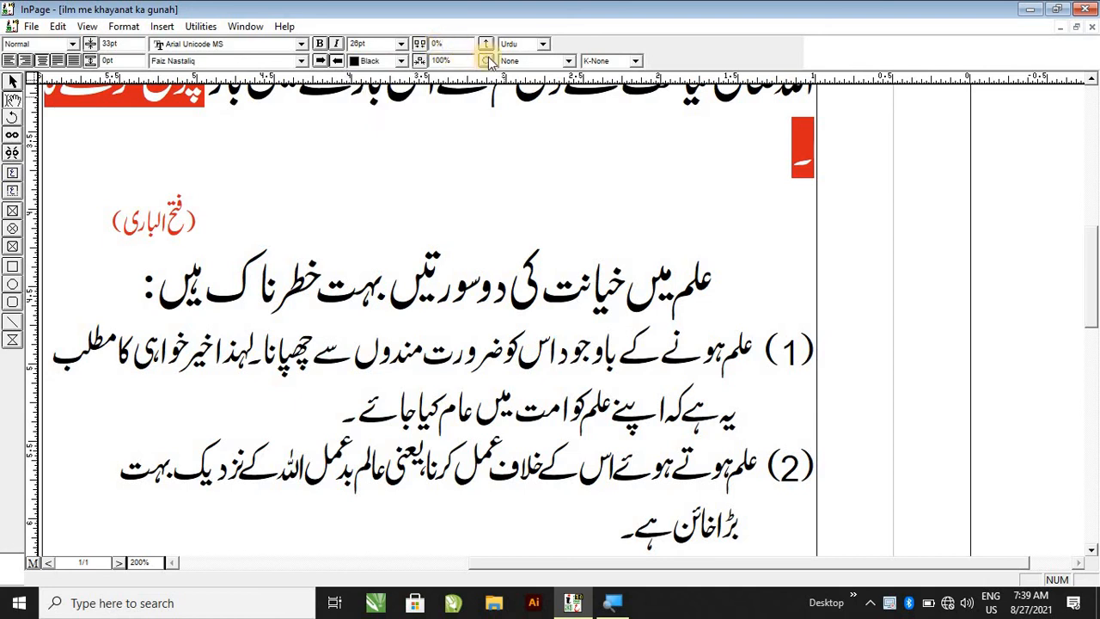